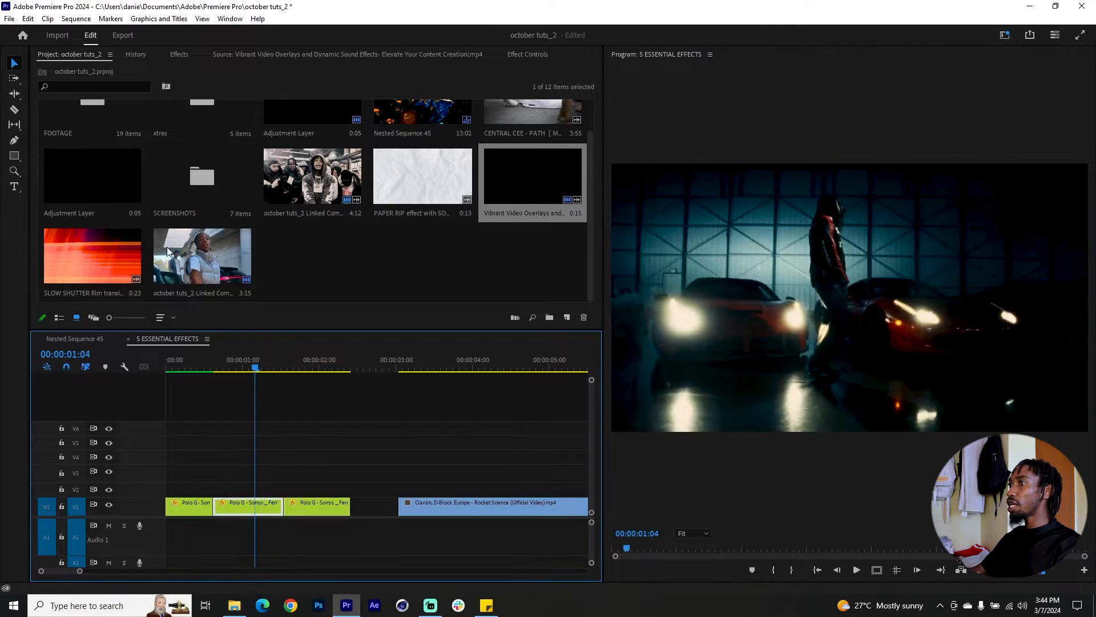
Place the adjustment layer on V2 across the cut between the second and third Polo G clips, spanning 00:00:01:08 to 00:00:01:17.
{"action": "left_click_drag", "start_coordinate": [73, 190], "coordinate": [284, 494]}
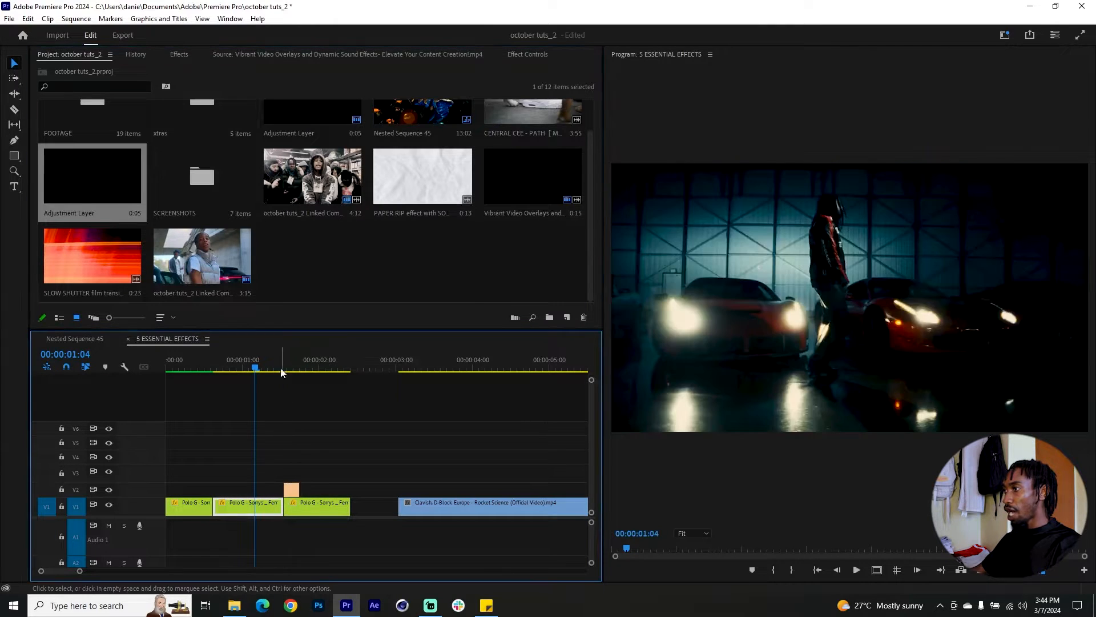
{"action": "left_click", "coordinate": [284, 366]}
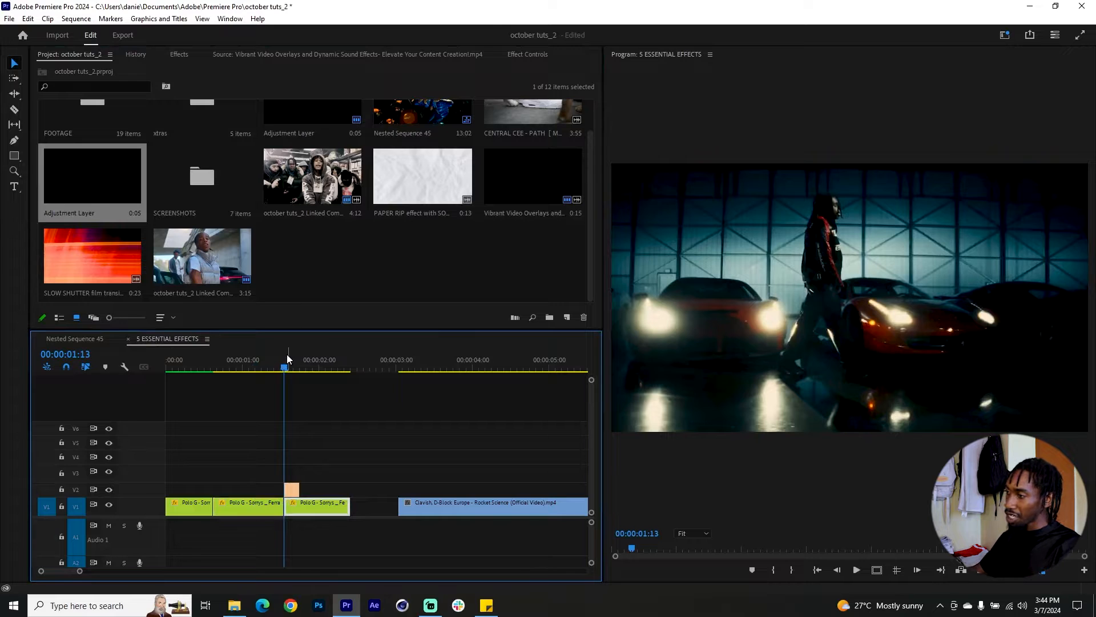
{"action": "key", "text": "shift+Left"}
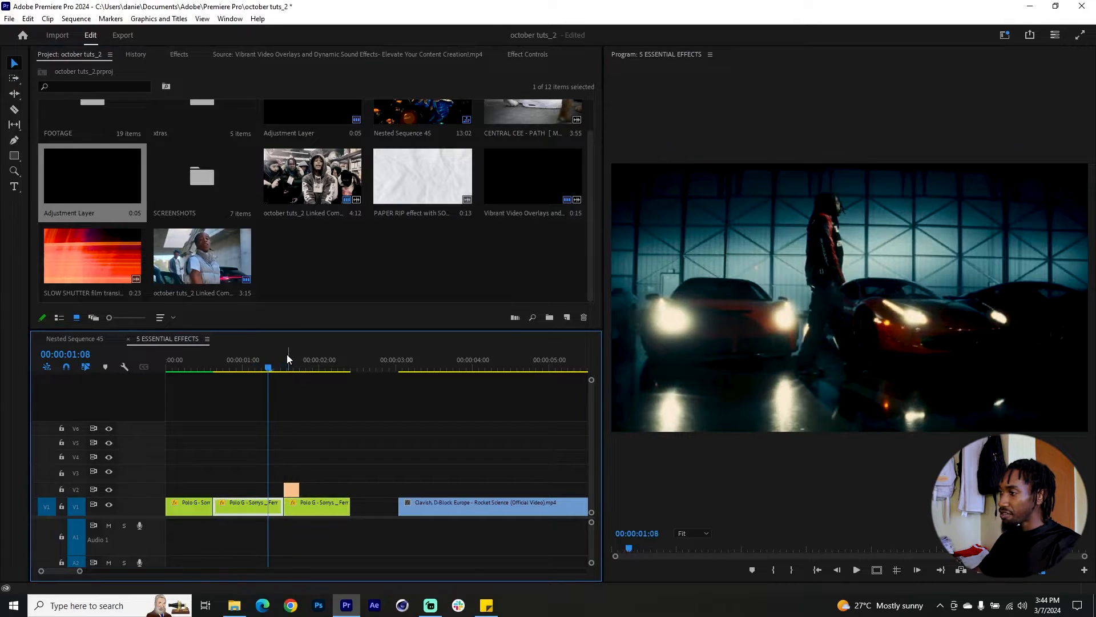
{"action": "left_click_drag", "start_coordinate": [284, 490], "coordinate": [271, 484]}
{"action": "key", "text": "shift+Right"}
{"action": "key", "text": "shift+Right"}
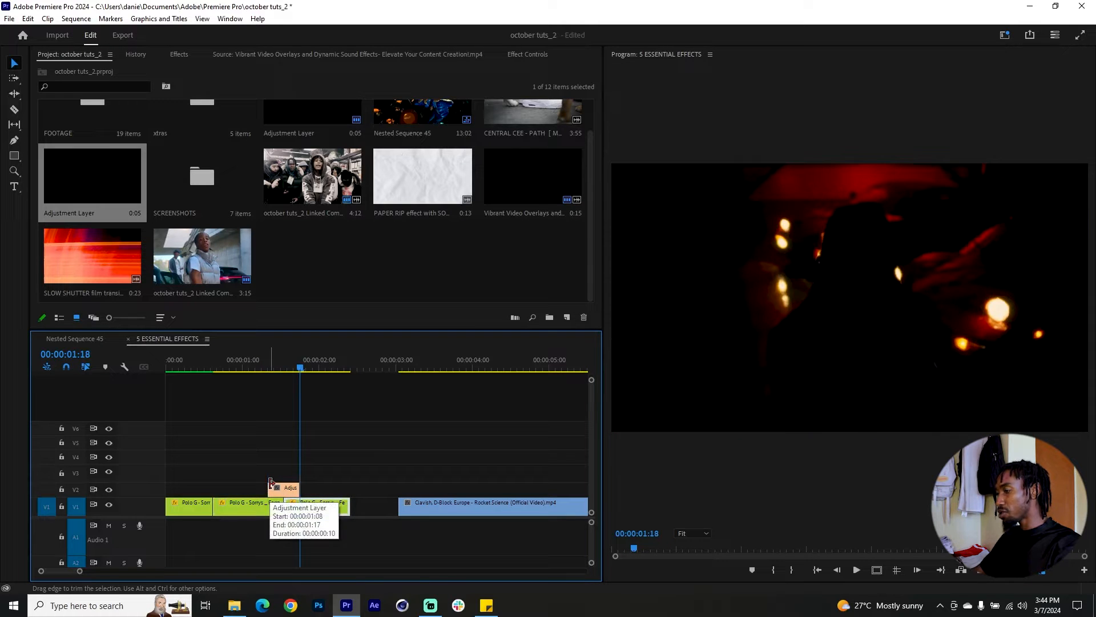
Find the Levels effect and apply it to the adjustment layer over the cut.
{"action": "left_click", "coordinate": [287, 366]}
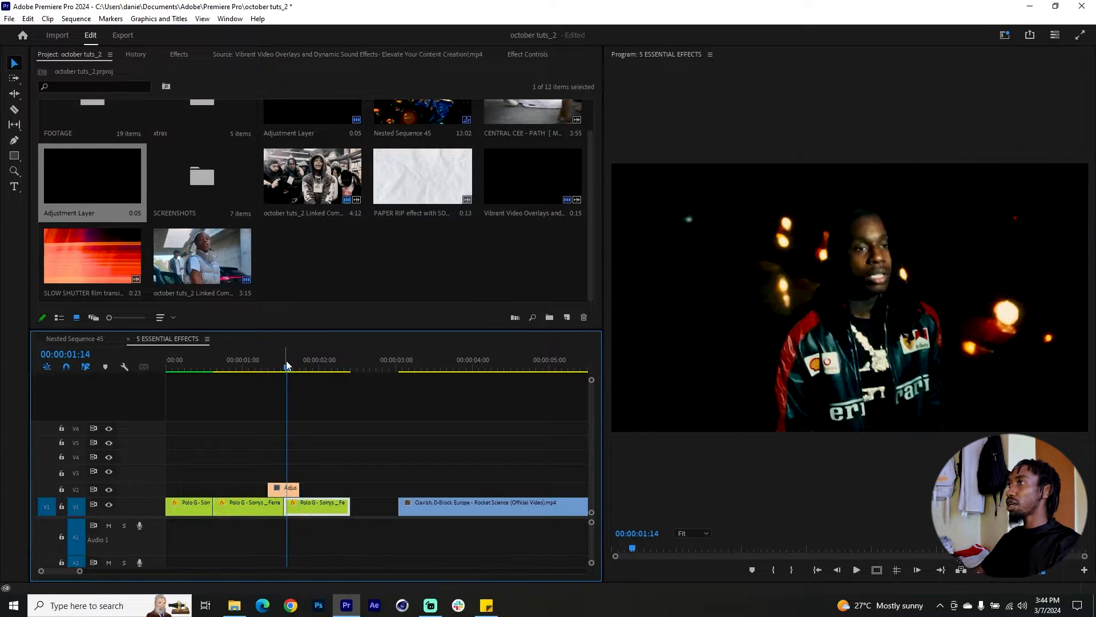
{"action": "left_click", "coordinate": [179, 54]}
{"action": "left_click", "coordinate": [89, 68]}
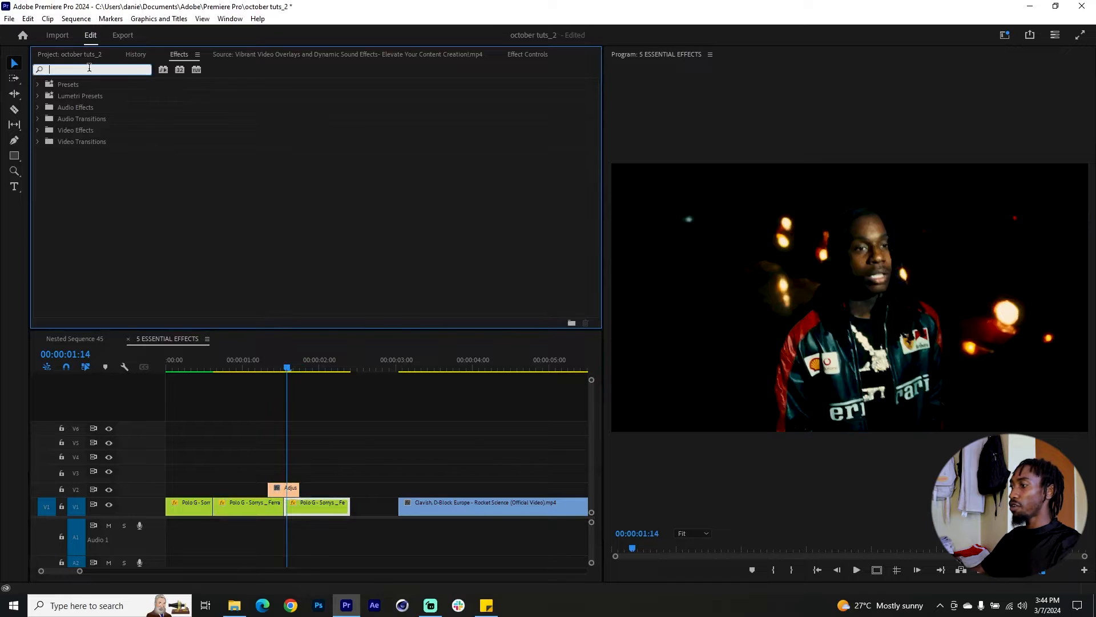
{"action": "type", "text": "level"}
{"action": "left_click_drag", "start_coordinate": [79, 152], "coordinate": [291, 479]}
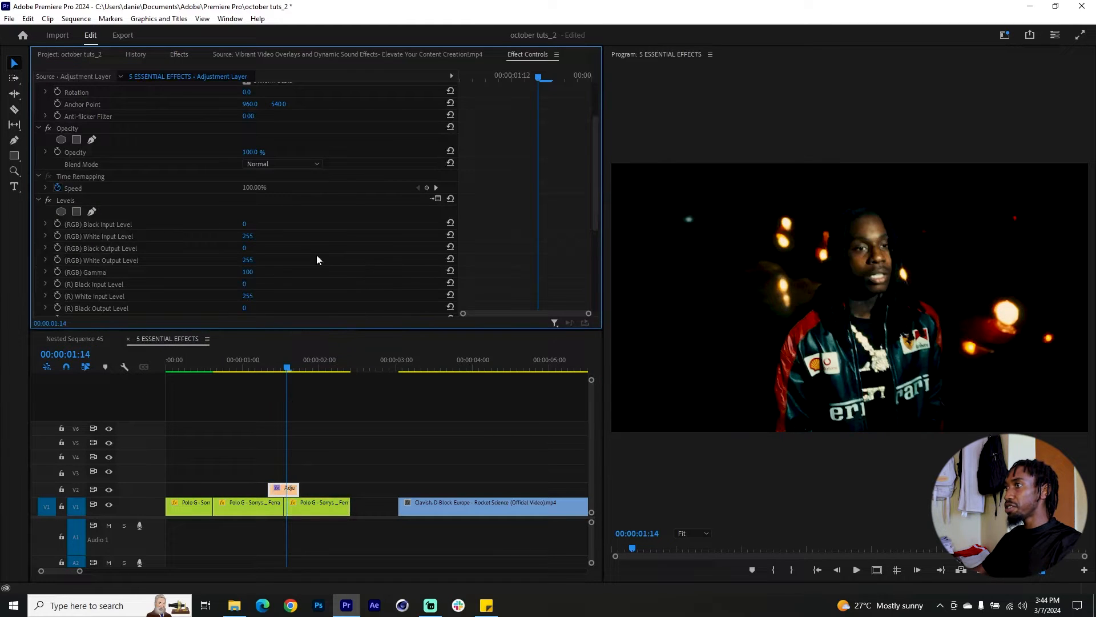
Keyframe the Levels (RGB) White Input Level at 255 at both the start and end of the adjustment layer.
{"action": "left_click", "coordinate": [58, 235]}
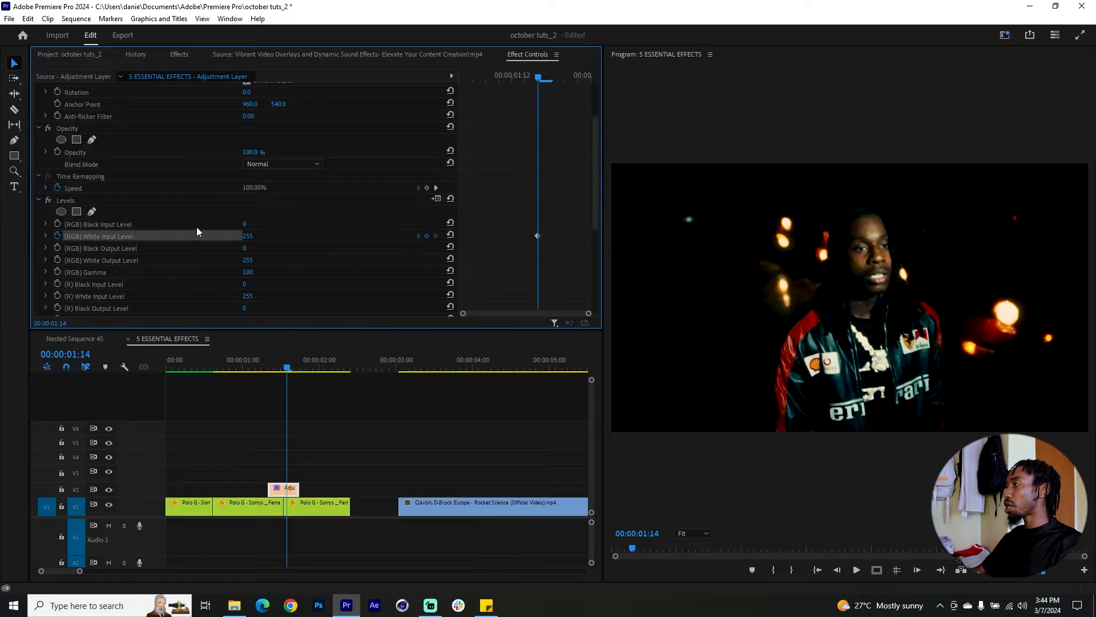
{"action": "mouse_move", "coordinate": [534, 238]}
{"action": "left_mouse_down"}
{"action": "mouse_move", "coordinate": [605, 232]}
{"action": "mouse_move", "coordinate": [613, 244]}
{"action": "left_mouse_up"}
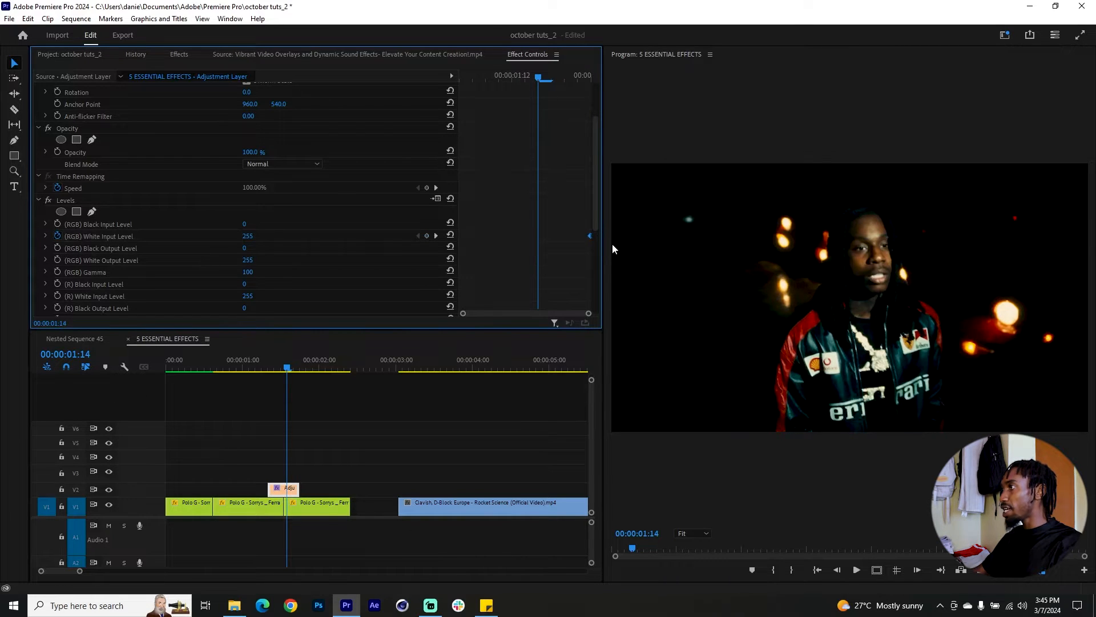
{"action": "left_click", "coordinate": [428, 235]}
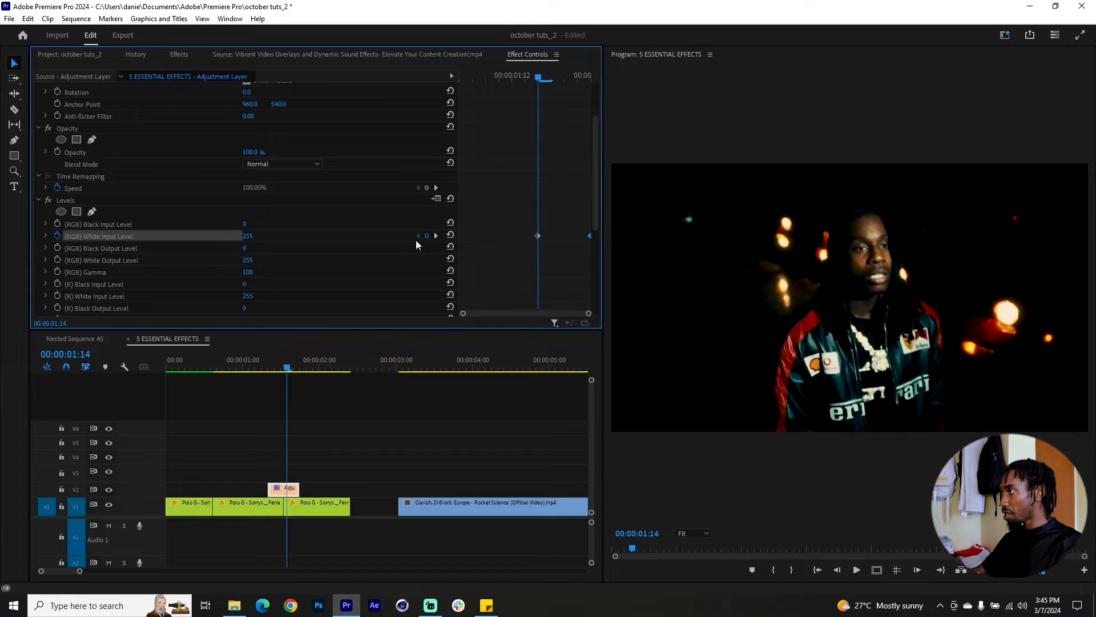
{"action": "left_click_drag", "start_coordinate": [539, 235], "coordinate": [409, 235]}
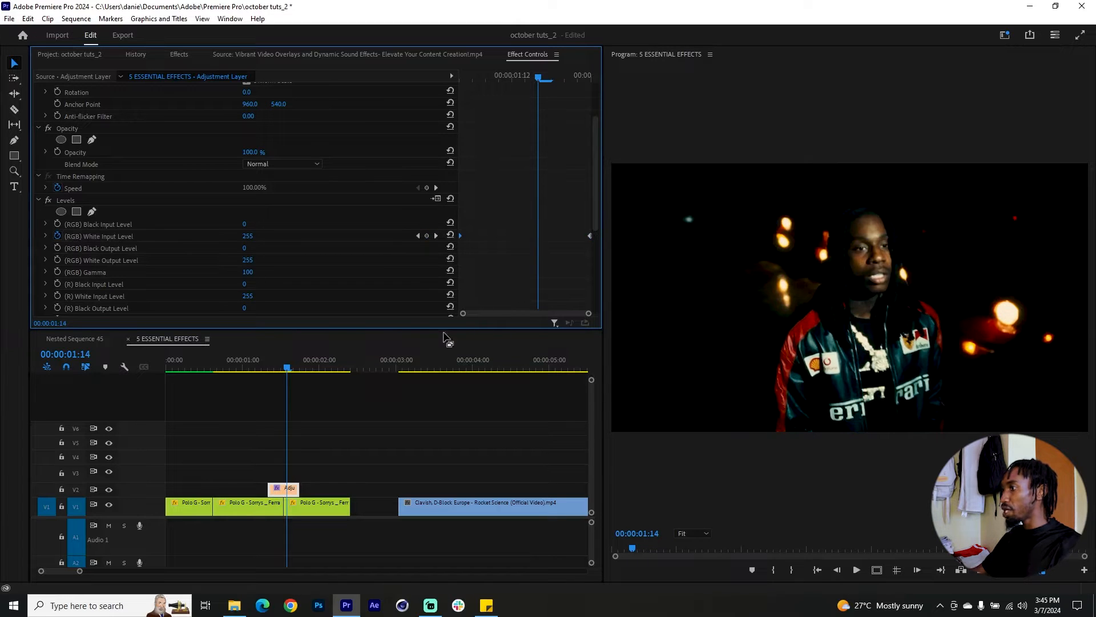
Keyframe the (RGB) White Input Level to 80 at the cut, 00:00:01:13.
{"action": "left_click", "coordinate": [285, 363]}
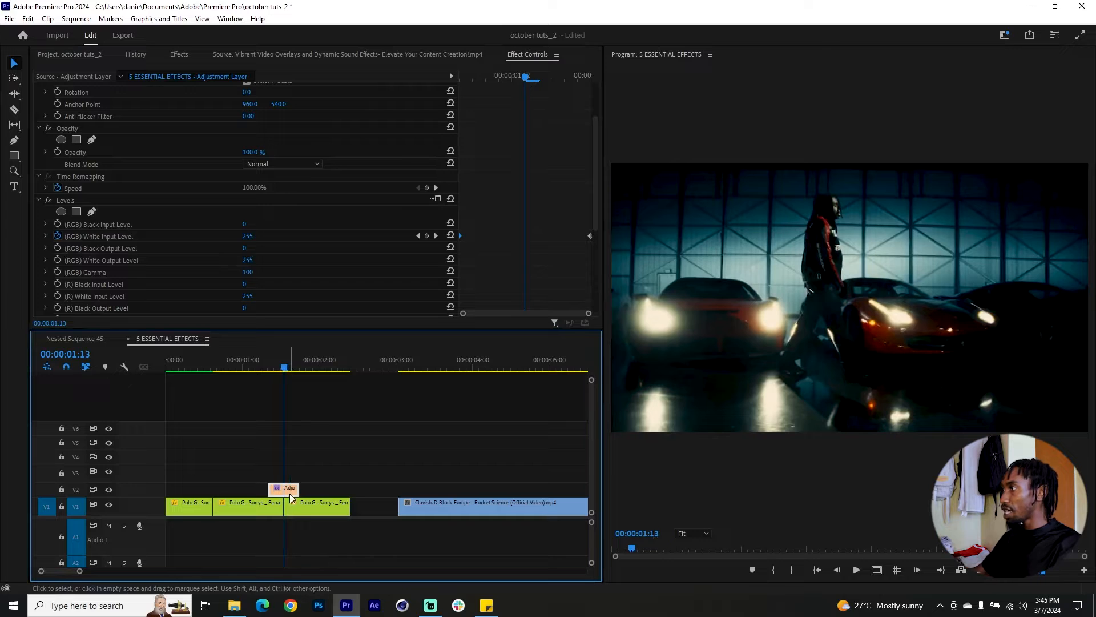
{"action": "left_click_drag", "start_coordinate": [248, 236], "coordinate": [182, 235]}
{"action": "left_click", "coordinate": [248, 235]}
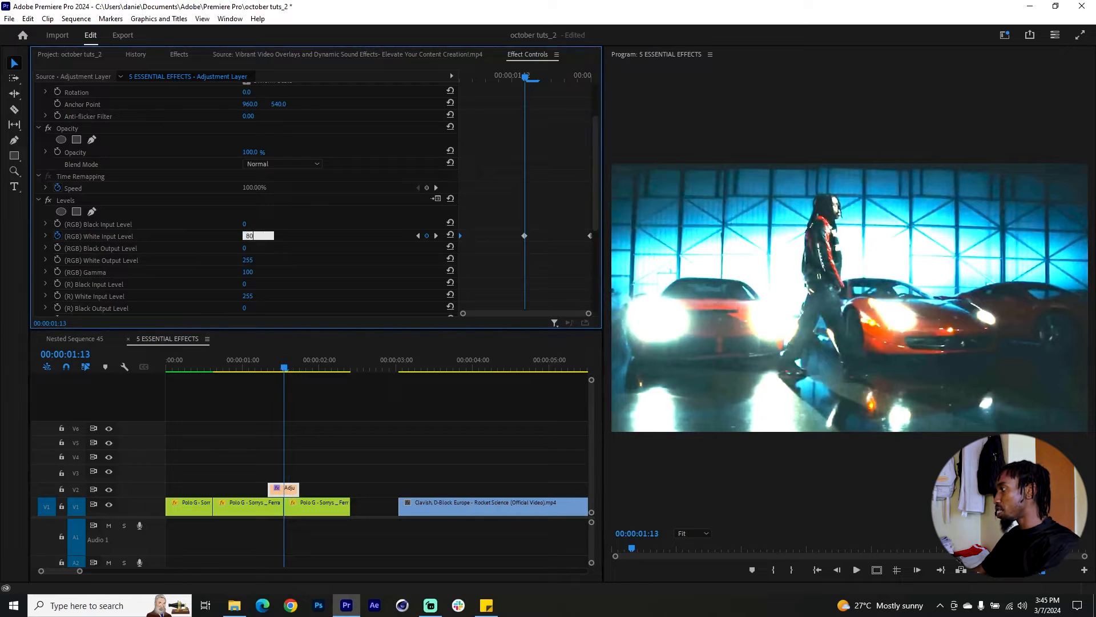
{"action": "key", "text": "Return"}
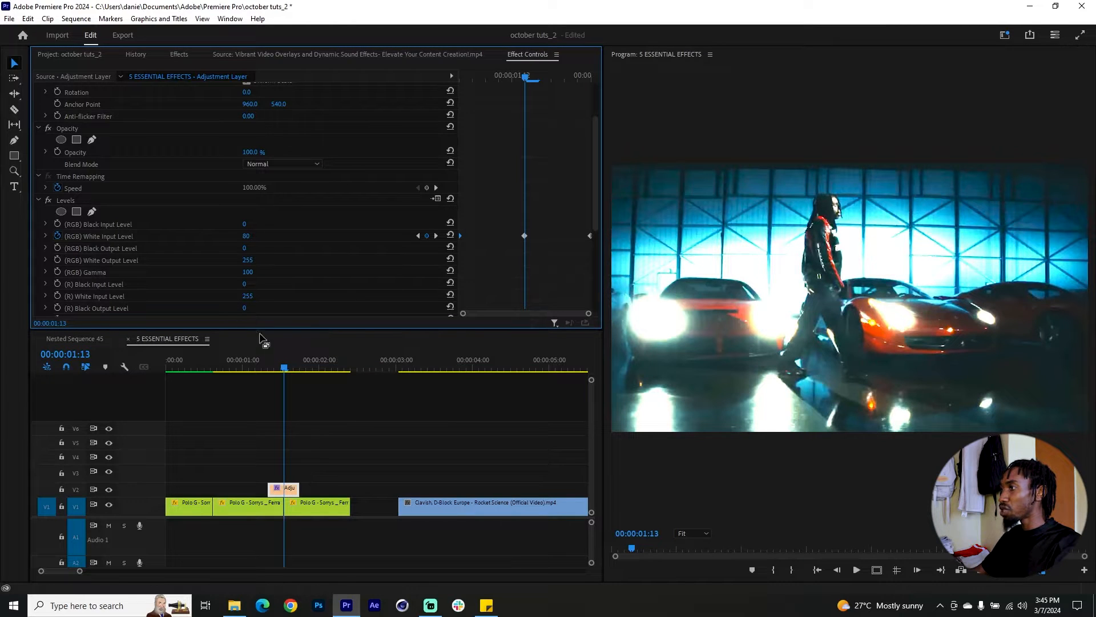
{"action": "left_click_drag", "start_coordinate": [249, 240], "coordinate": [209, 240]}
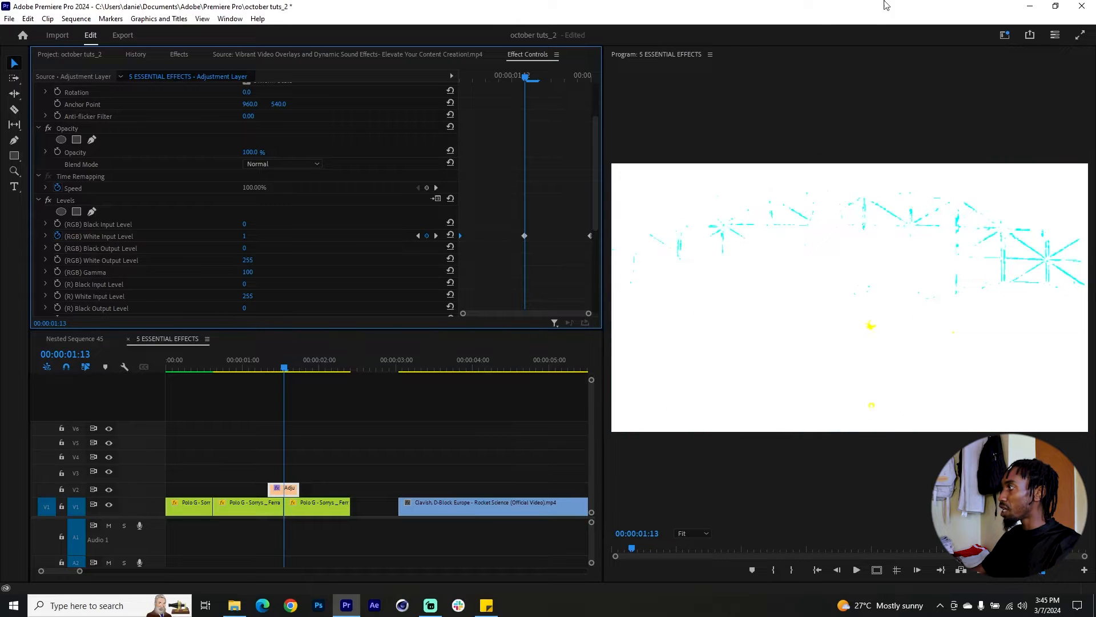
{"action": "key", "text": "ctrl+z"}
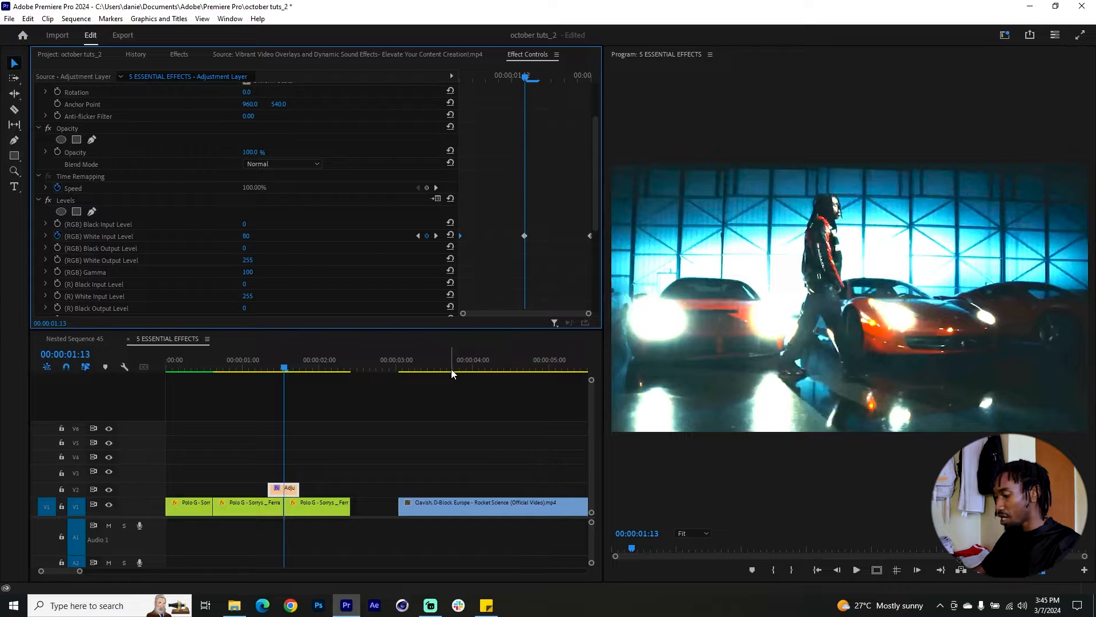
Ease the adjustment layer's first White Input Level keyframe so the value curves steeply into the middle keyframe, and preview the flash.
{"action": "mouse_move", "coordinate": [274, 360]}
{"action": "left_mouse_down"}
{"action": "mouse_move", "coordinate": [294, 363]}
{"action": "mouse_move", "coordinate": [284, 377]}
{"action": "left_mouse_up"}
{"action": "left_click", "coordinate": [283, 489]}
{"action": "scroll", "coordinate": [526, 258], "scroll_direction": "down", "scroll_amount": 2}
{"action": "scroll", "coordinate": [526, 258], "scroll_direction": "down", "scroll_amount": 2}
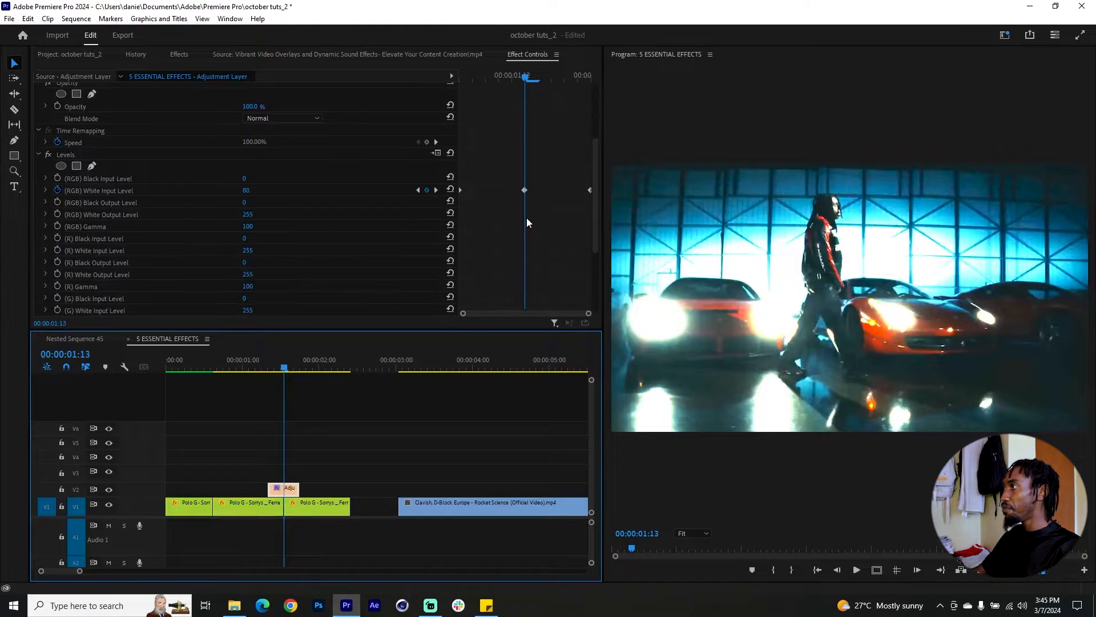
{"action": "left_click", "coordinate": [45, 190]}
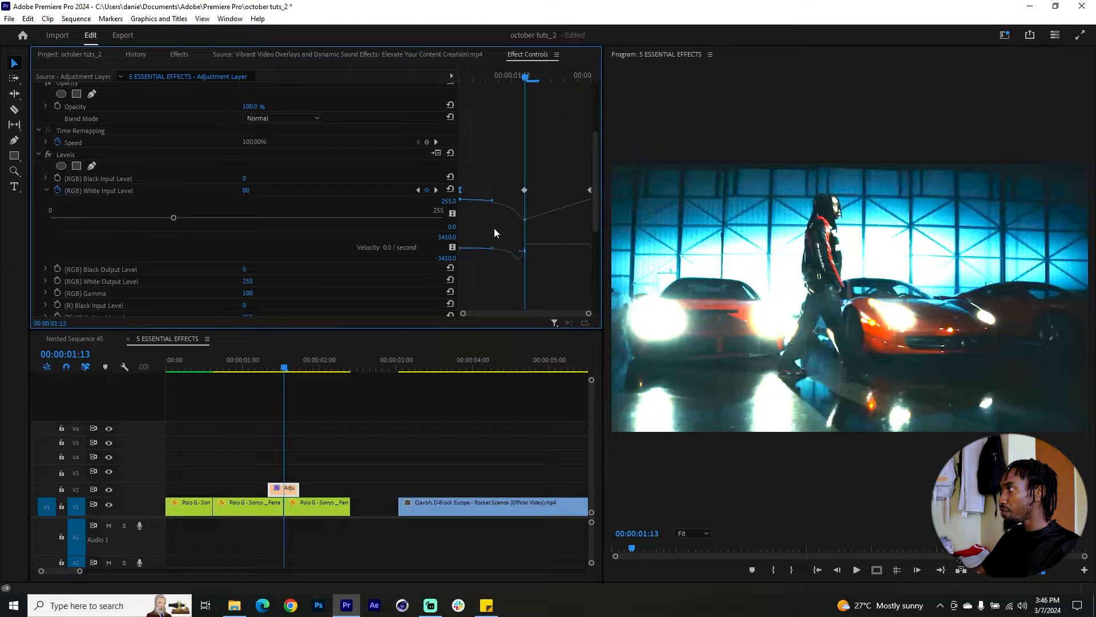
{"action": "left_click_drag", "start_coordinate": [473, 77], "coordinate": [555, 101]}
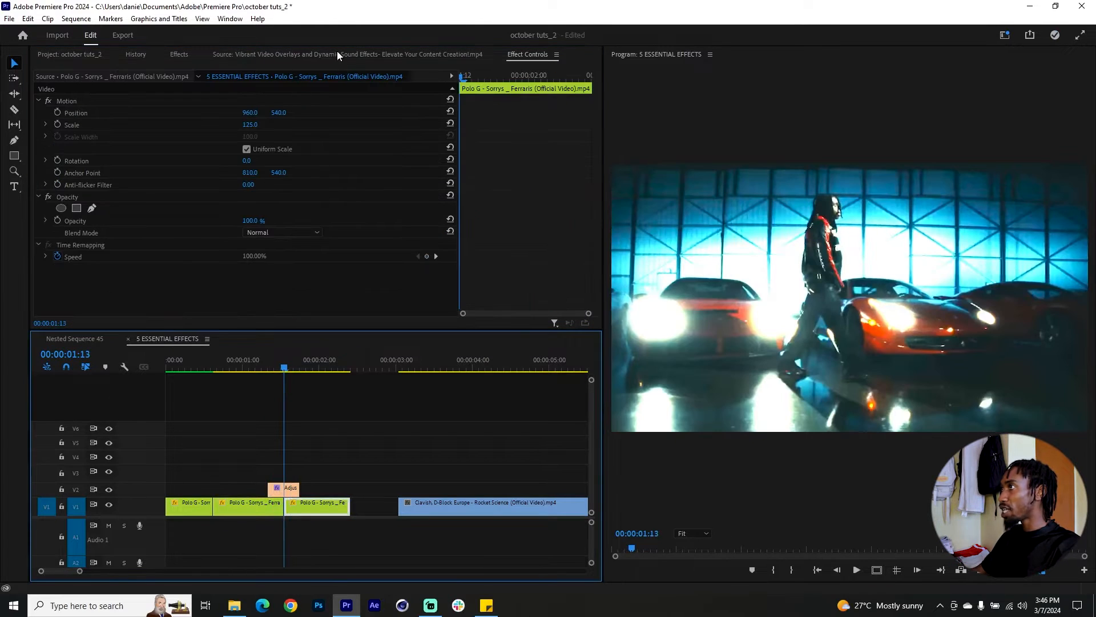
Review the Vibrant Video Overlays source clip and locate its video on the Think Make Push YouTube channel in the browser.
{"action": "left_click", "coordinate": [338, 54]}
{"action": "left_click_drag", "start_coordinate": [328, 296], "coordinate": [346, 298]}
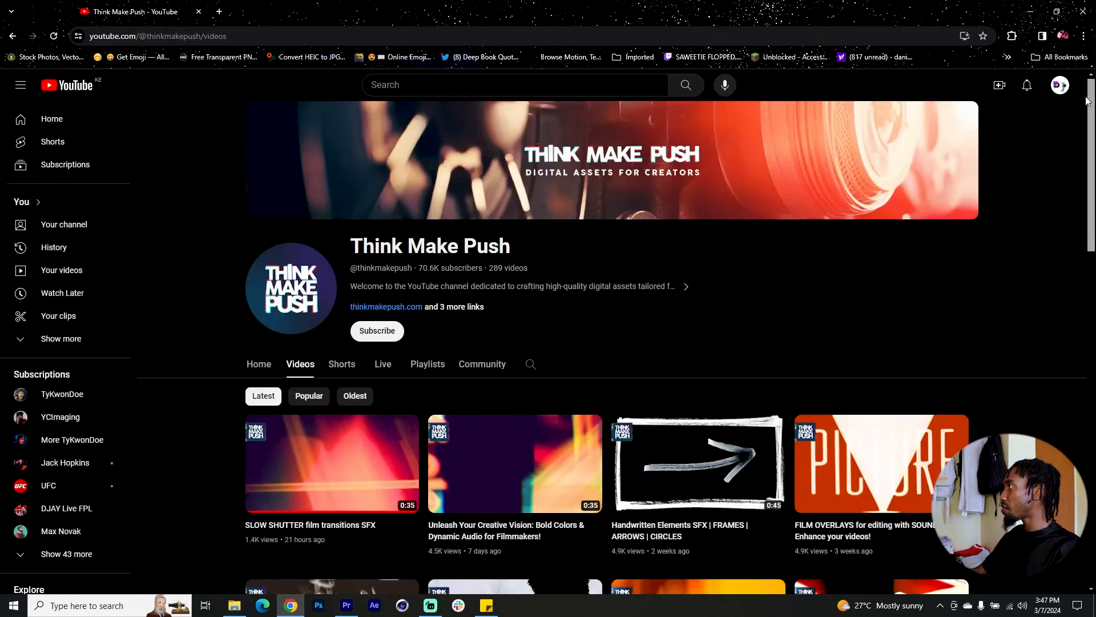
{"action": "left_click_drag", "start_coordinate": [1091, 99], "coordinate": [1078, 321]}
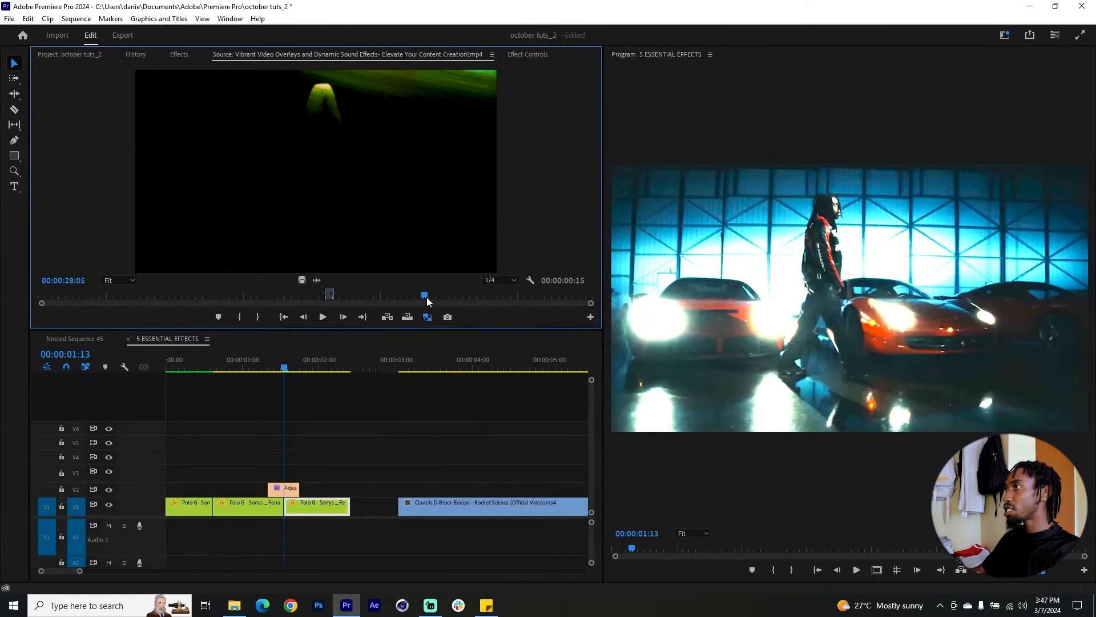
Back in Premiere Pro, mark the overlay's in point at 00:00:28:06 and place the excerpt on V3 over the cut.
{"action": "left_click_drag", "start_coordinate": [426, 297], "coordinate": [427, 291]}
{"action": "key", "text": "i"}
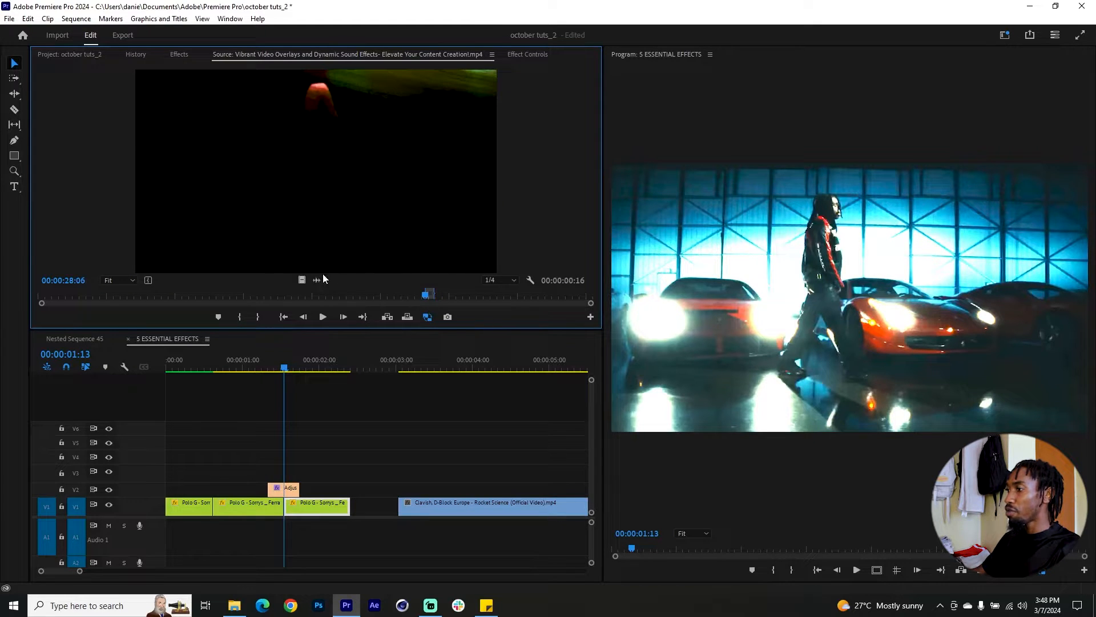
{"action": "left_click_drag", "start_coordinate": [293, 364], "coordinate": [357, 489]}
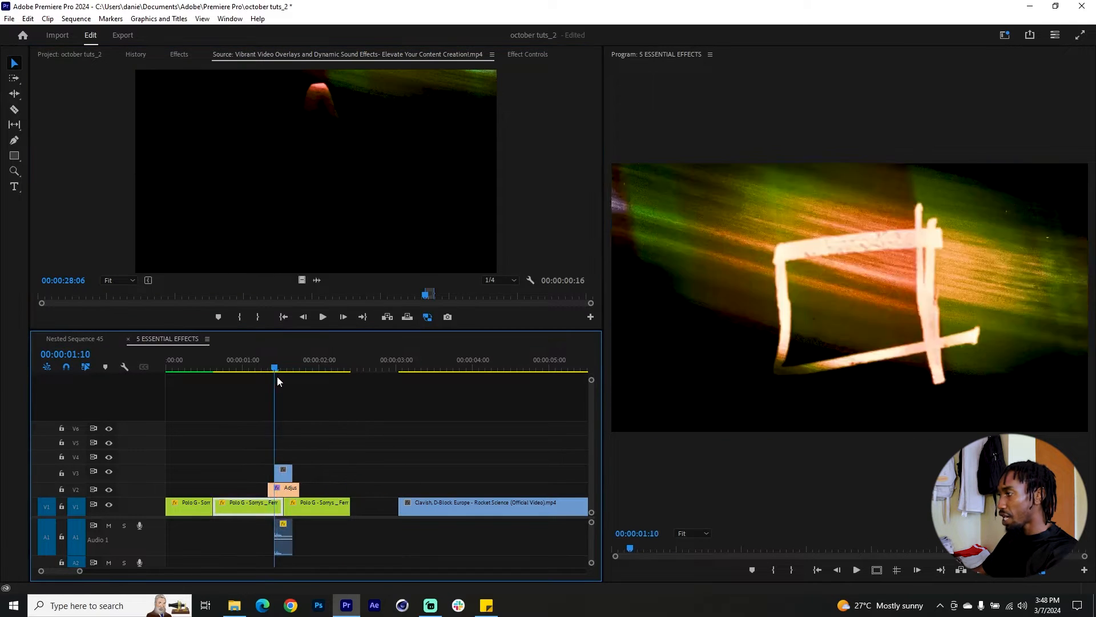
{"action": "mouse_move", "coordinate": [277, 381]}
{"action": "left_mouse_down"}
{"action": "mouse_move", "coordinate": [290, 378]}
{"action": "mouse_move", "coordinate": [281, 379]}
{"action": "left_mouse_up"}
Set the V3 overlay clip's blend mode to Lighten and preview it over the footage.
{"action": "left_click", "coordinate": [281, 475]}
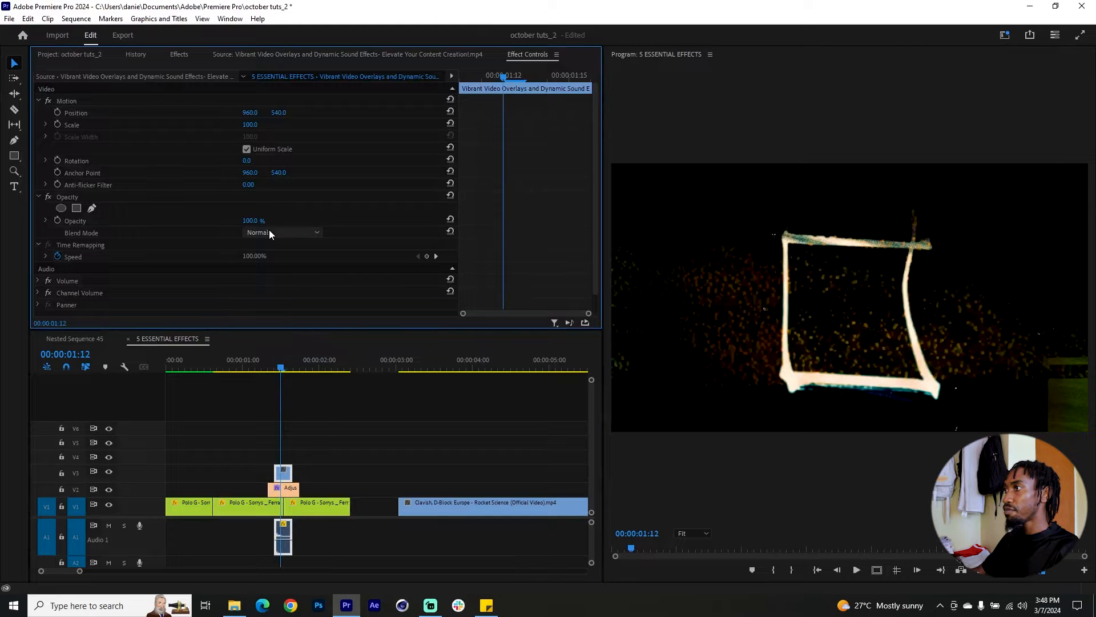
{"action": "left_click", "coordinate": [268, 233]}
{"action": "left_click", "coordinate": [277, 351]}
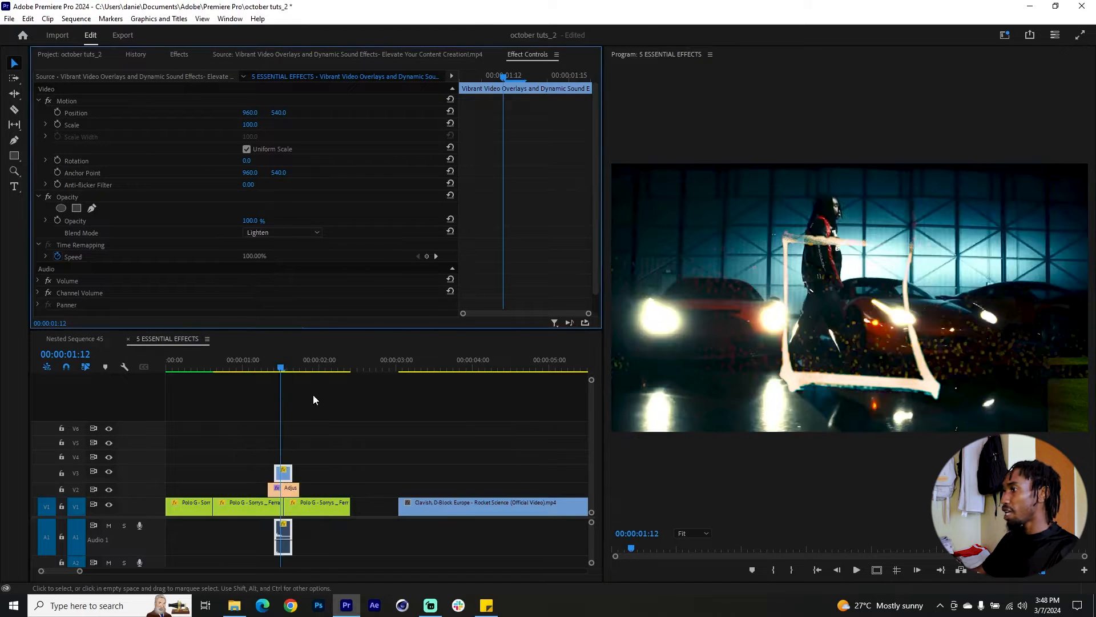
{"action": "mouse_move", "coordinate": [287, 378]}
{"action": "left_mouse_down"}
{"action": "mouse_move", "coordinate": [272, 366]}
{"action": "mouse_move", "coordinate": [293, 368]}
{"action": "mouse_move", "coordinate": [267, 369]}
{"action": "mouse_move", "coordinate": [296, 370]}
{"action": "mouse_move", "coordinate": [267, 371]}
{"action": "left_mouse_up"}
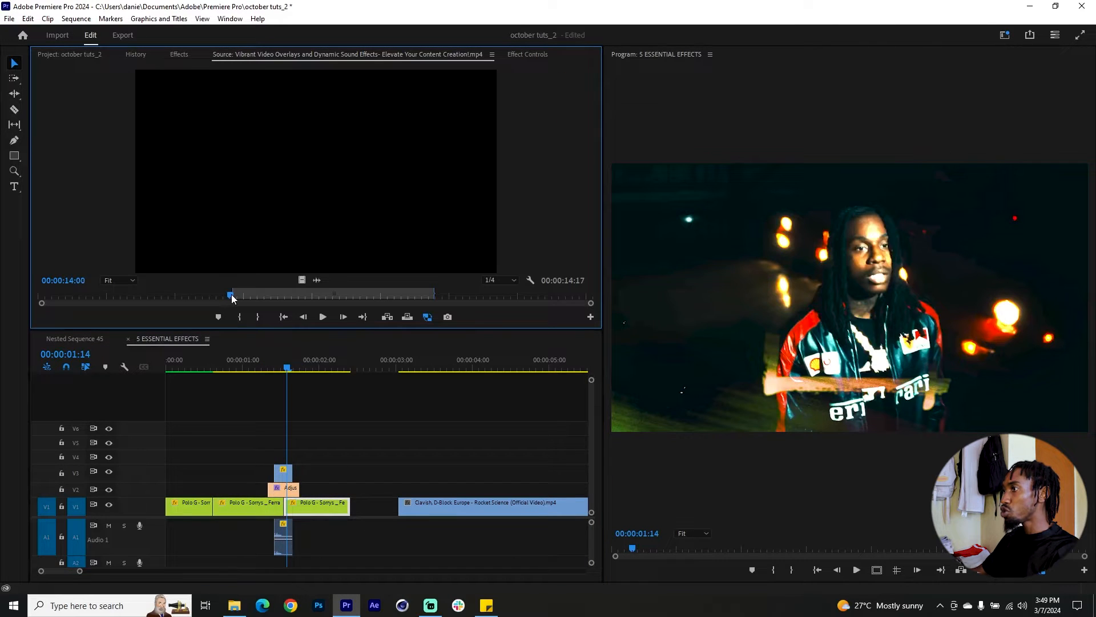
Mark the overlay source's out point at 00:00:14:21 and place this second excerpt, video only, on V4 over the cut.
{"action": "left_click_drag", "start_coordinate": [232, 297], "coordinate": [243, 298]}
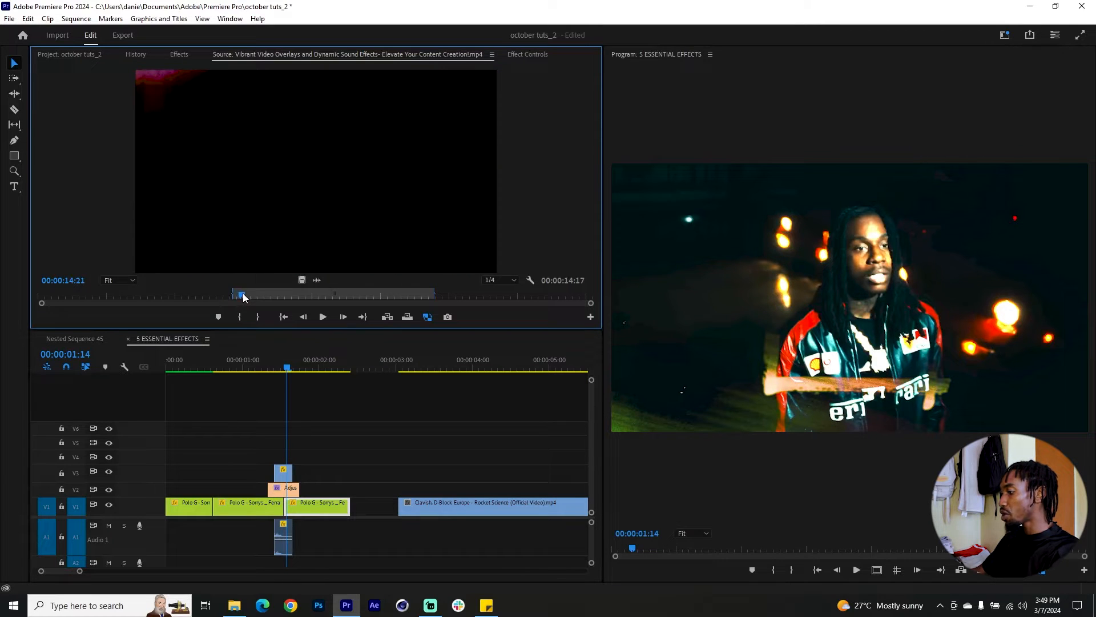
{"action": "key", "text": "o"}
{"action": "left_click_drag", "start_coordinate": [303, 280], "coordinate": [283, 455]}
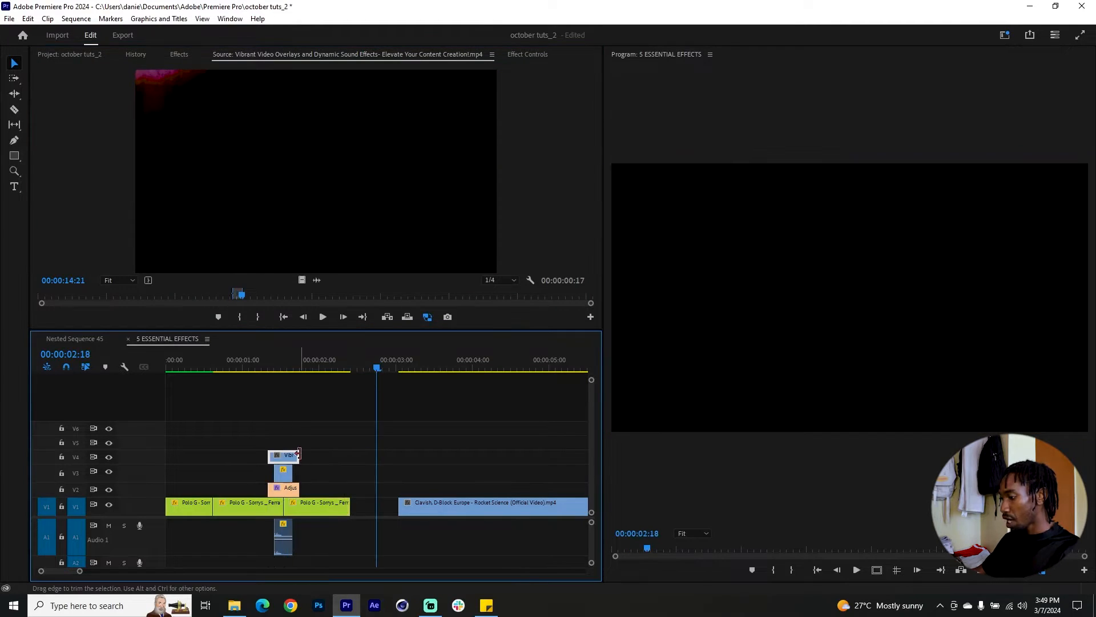
Disable the overlay clip on V3.
{"action": "left_click", "coordinate": [279, 371]}
{"action": "left_click", "coordinate": [284, 473]}
{"action": "key", "text": "shift+e"}
Set the V4 overlay clip's blend mode to Lighten and preview the transition.
{"action": "left_click", "coordinate": [285, 457]}
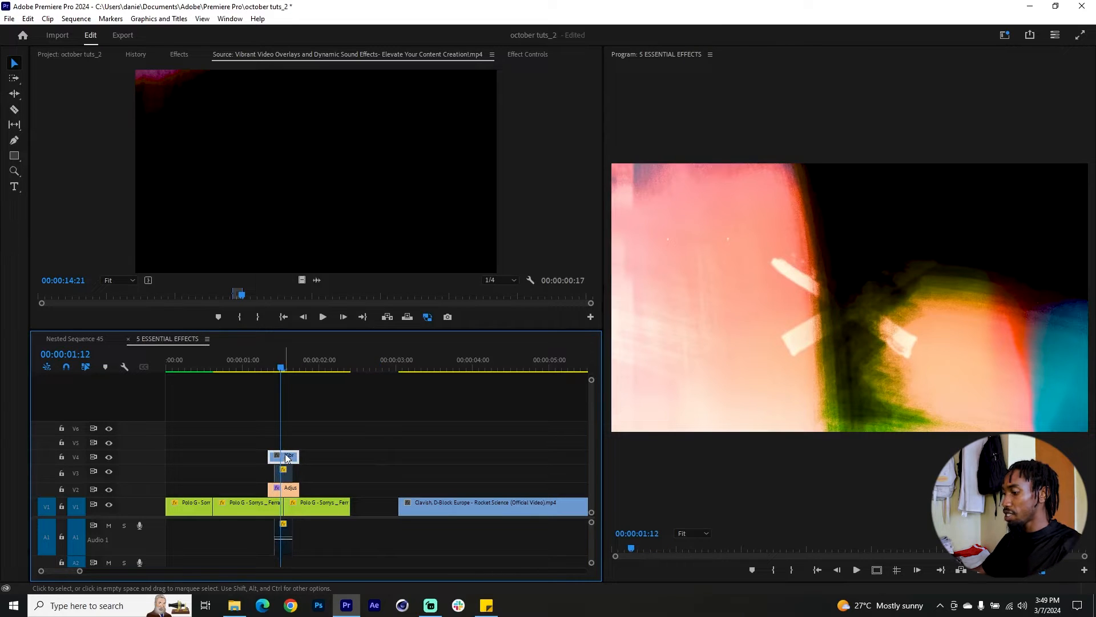
{"action": "key", "text": "shift+5"}
{"action": "left_click", "coordinate": [311, 232]}
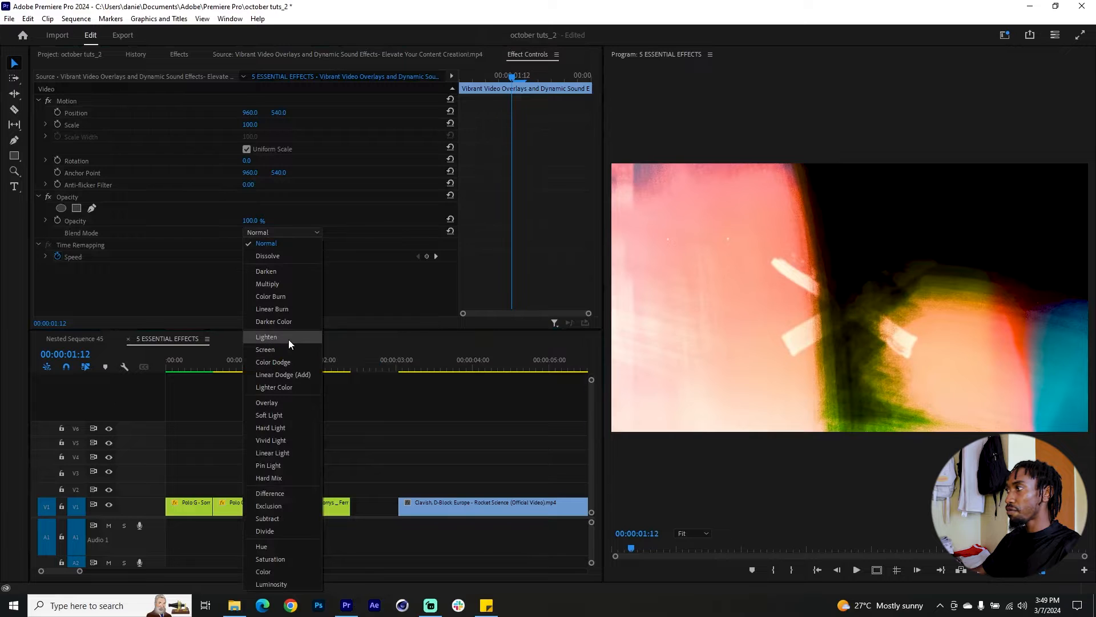
{"action": "left_click", "coordinate": [288, 339]}
{"action": "left_click_drag", "start_coordinate": [282, 371], "coordinate": [310, 369]}
Move the playhead to the frame at 00:00:08:15 in the middle Clavish clip.
{"action": "left_click_drag", "start_coordinate": [203, 367], "coordinate": [371, 367]}
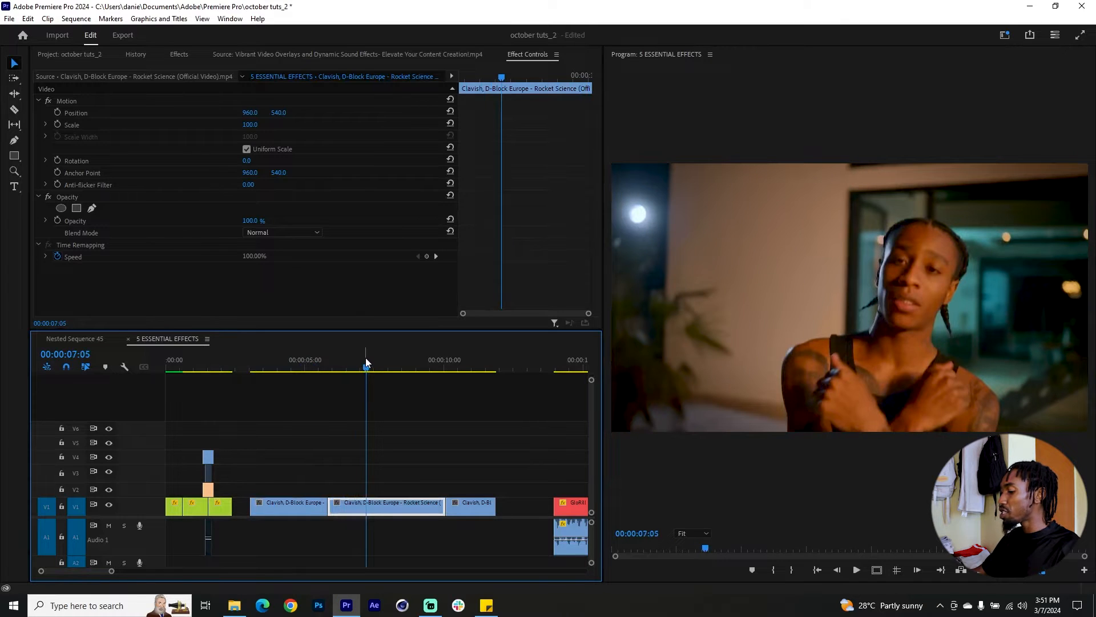
{"action": "scroll", "coordinate": [400, 400], "scroll_direction": "down", "scroll_amount": 2}
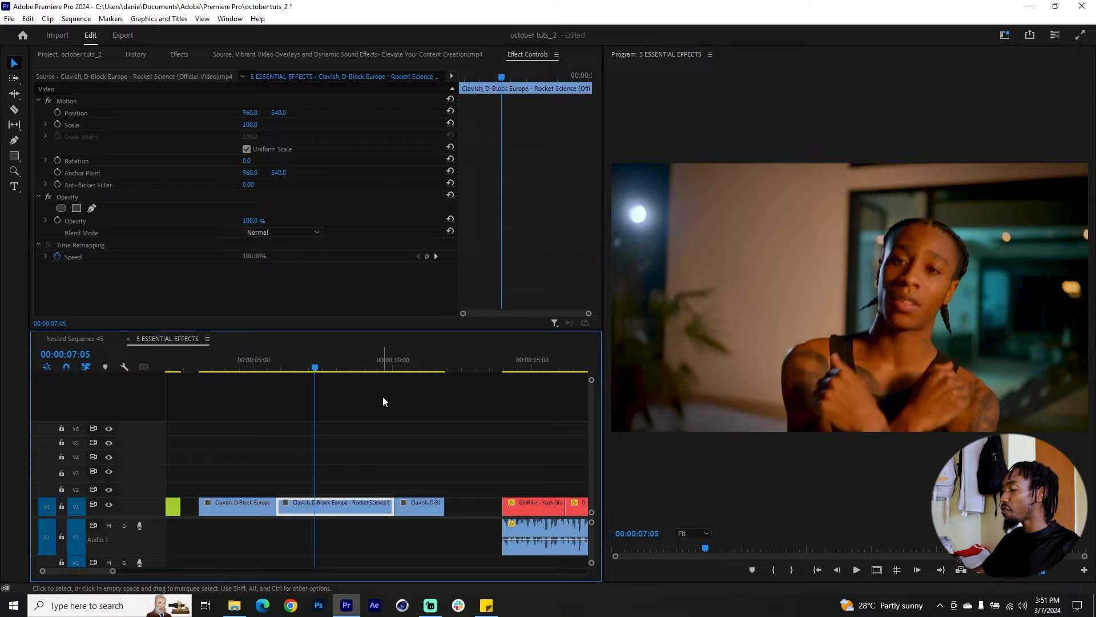
{"action": "left_click_drag", "start_coordinate": [346, 370], "coordinate": [354, 365]}
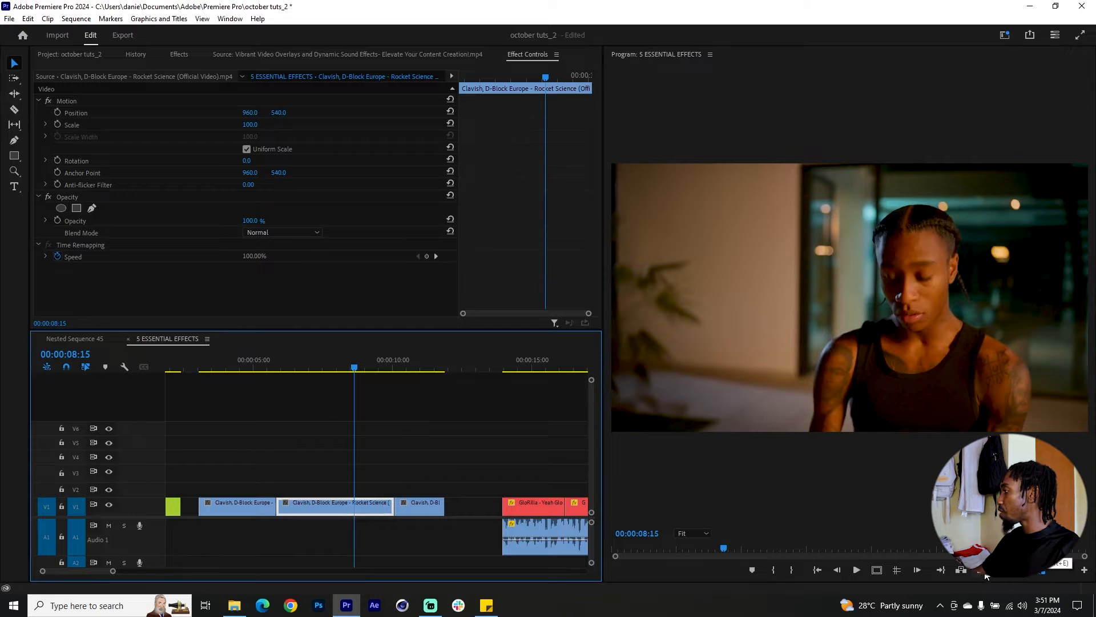
{"action": "left_click", "coordinate": [1084, 569]}
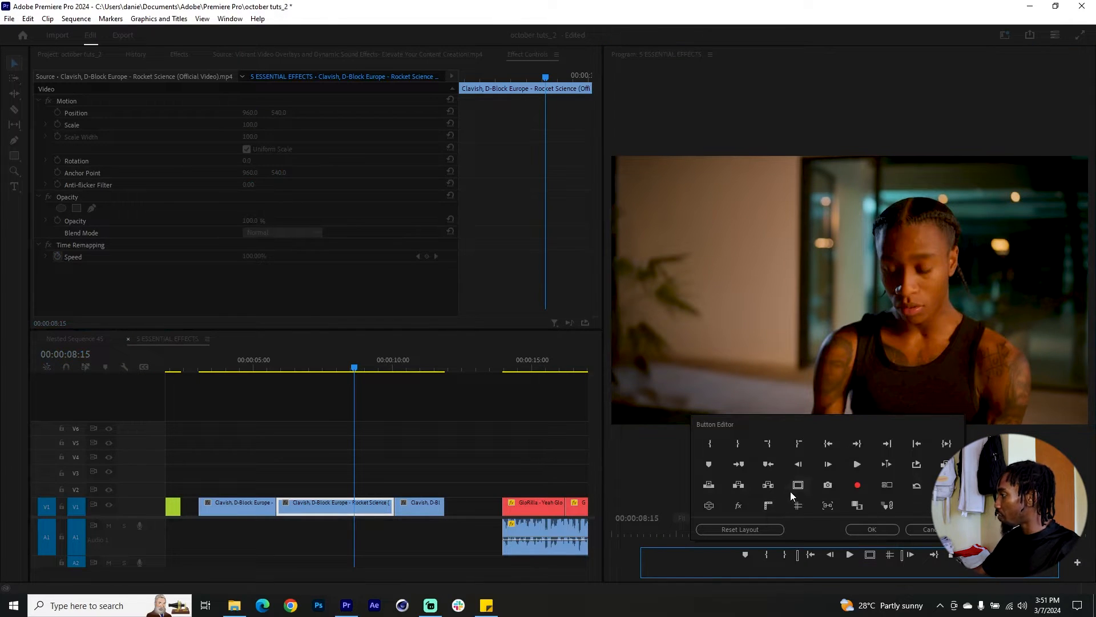
{"action": "left_click", "coordinate": [872, 529]}
{"action": "left_click", "coordinate": [975, 569]}
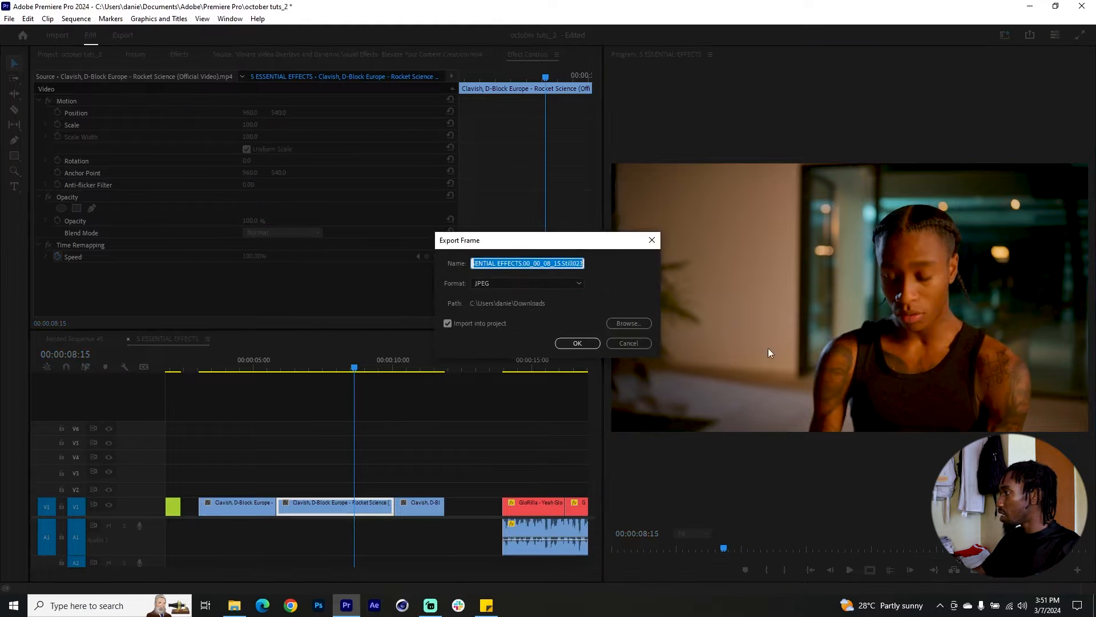
{"action": "left_click", "coordinate": [447, 323]}
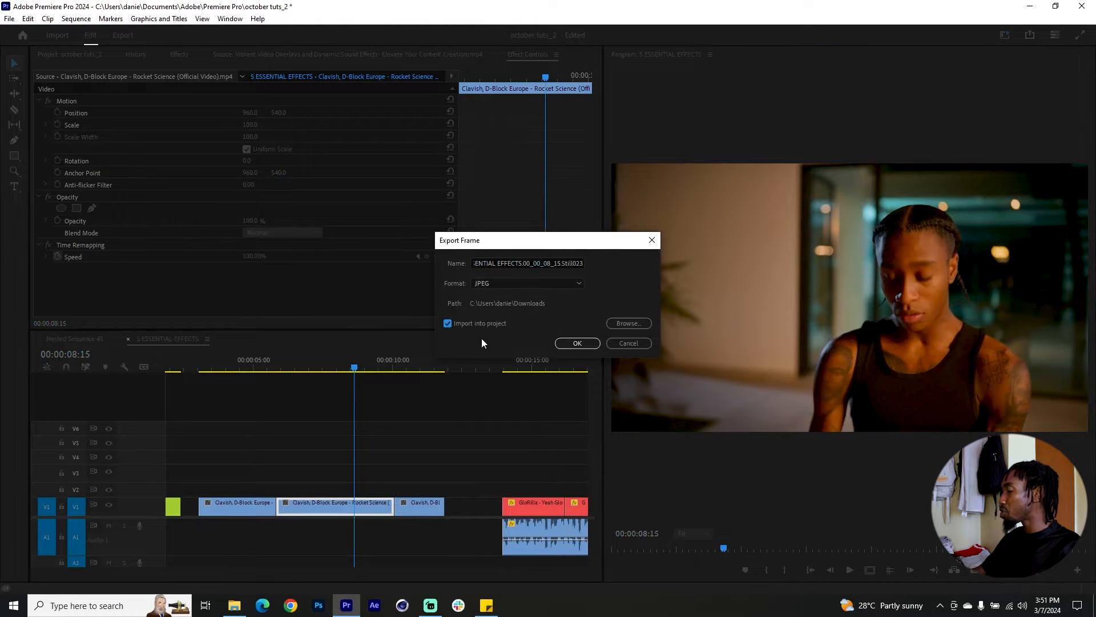
{"action": "left_click", "coordinate": [628, 343]}
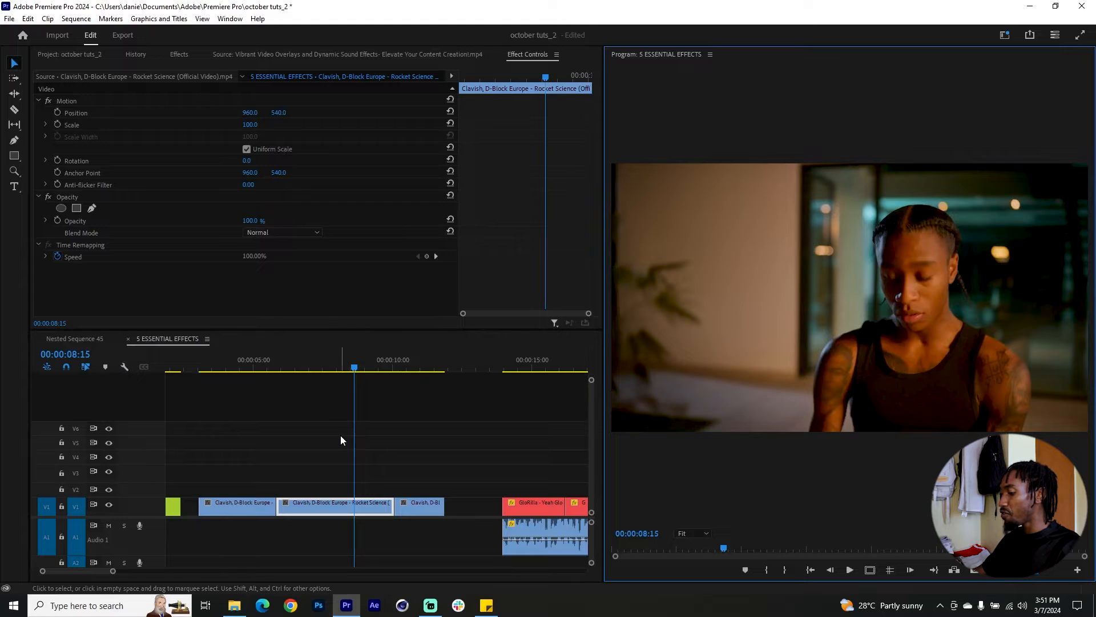
Place the five selected stills from the SCREENSHOTS bin on V2 starting at 00:00:05:20 and preview them.
{"action": "scroll", "coordinate": [330, 461], "scroll_direction": "left", "scroll_amount": 2}
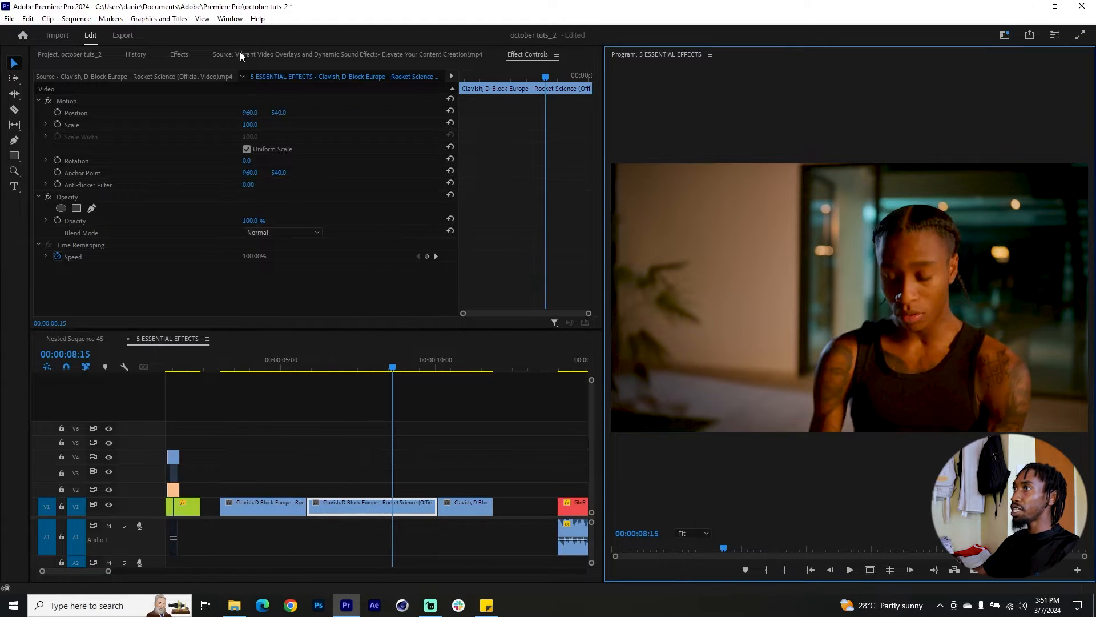
{"action": "left_click", "coordinate": [77, 55]}
{"action": "double_click", "coordinate": [188, 180]}
{"action": "left_click_drag", "start_coordinate": [277, 363], "coordinate": [307, 368]}
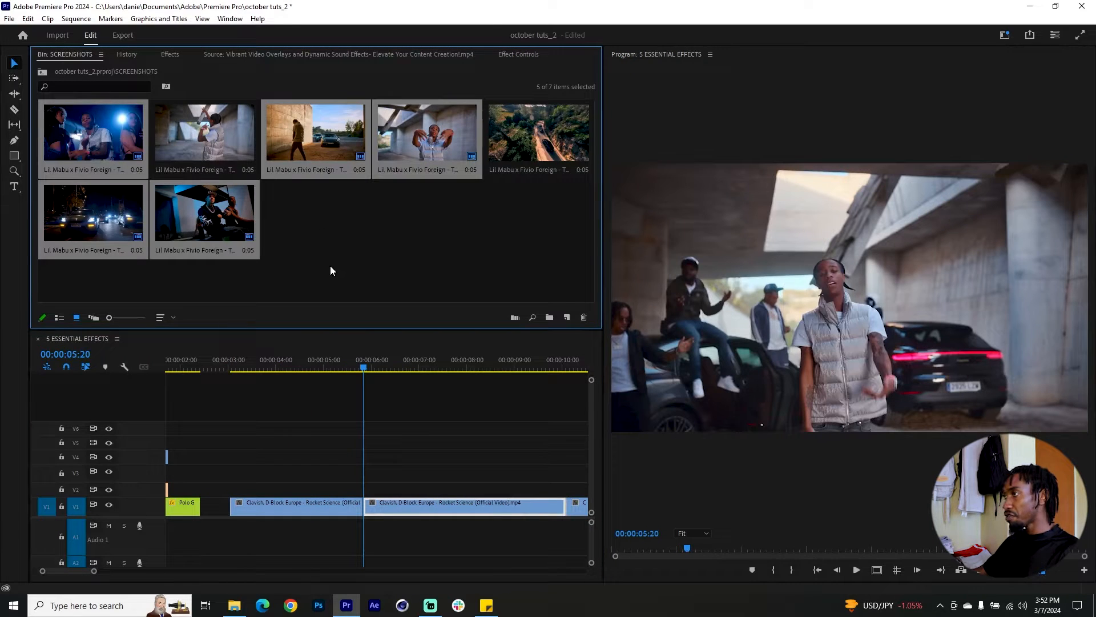
{"action": "left_click_drag", "start_coordinate": [74, 119], "coordinate": [362, 474]}
{"action": "key", "text": "="}
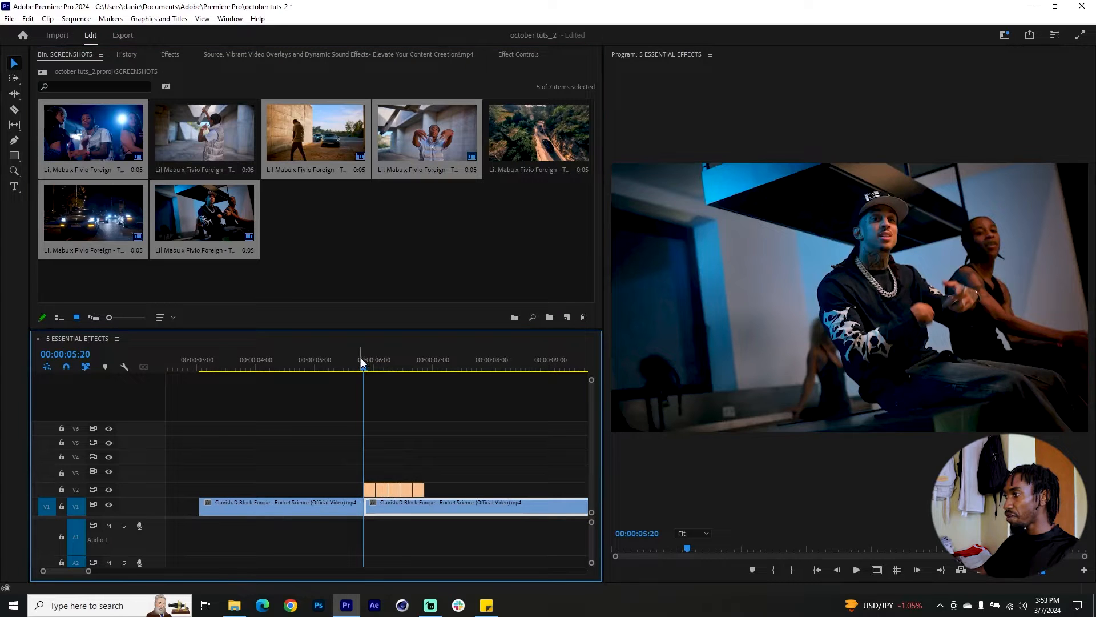
{"action": "key", "text": "space"}
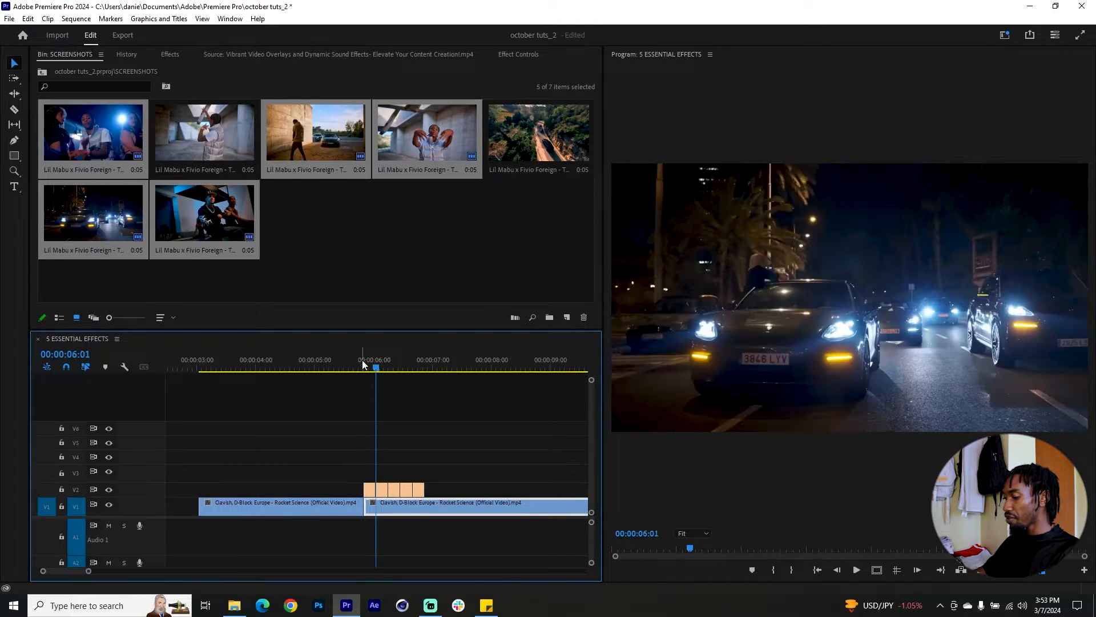
{"action": "key", "text": "="}
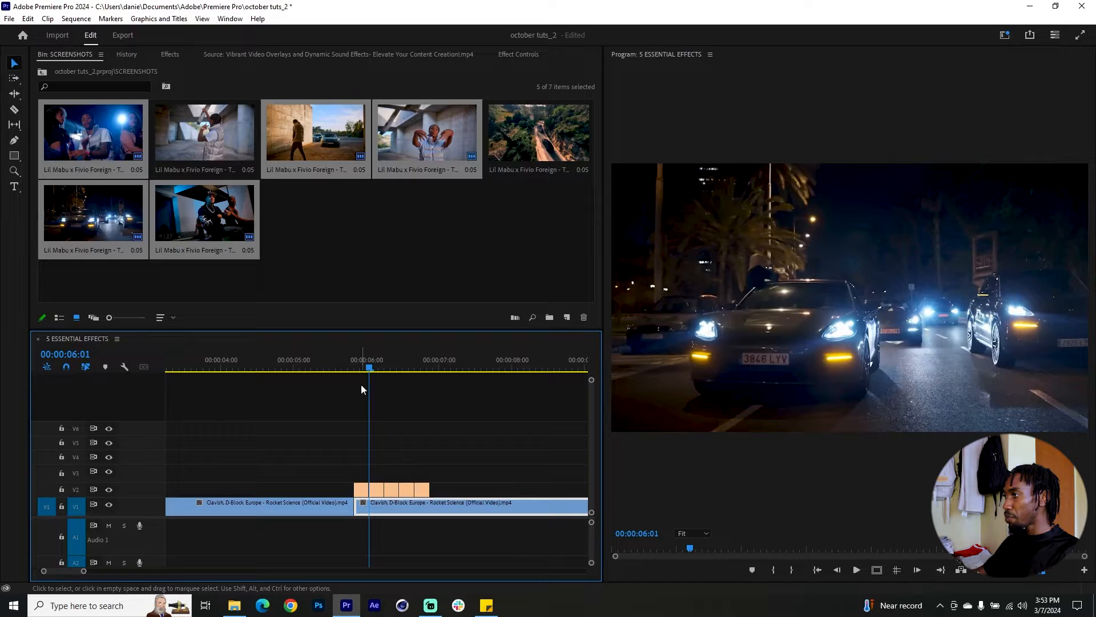
{"action": "left_click_drag", "start_coordinate": [363, 366], "coordinate": [359, 366]}
Check the Still Image Default Duration in the Timeline preferences and close the dialog without saving.
{"action": "left_click", "coordinate": [28, 18]}
{"action": "mouse_move", "coordinate": [183, 405]}
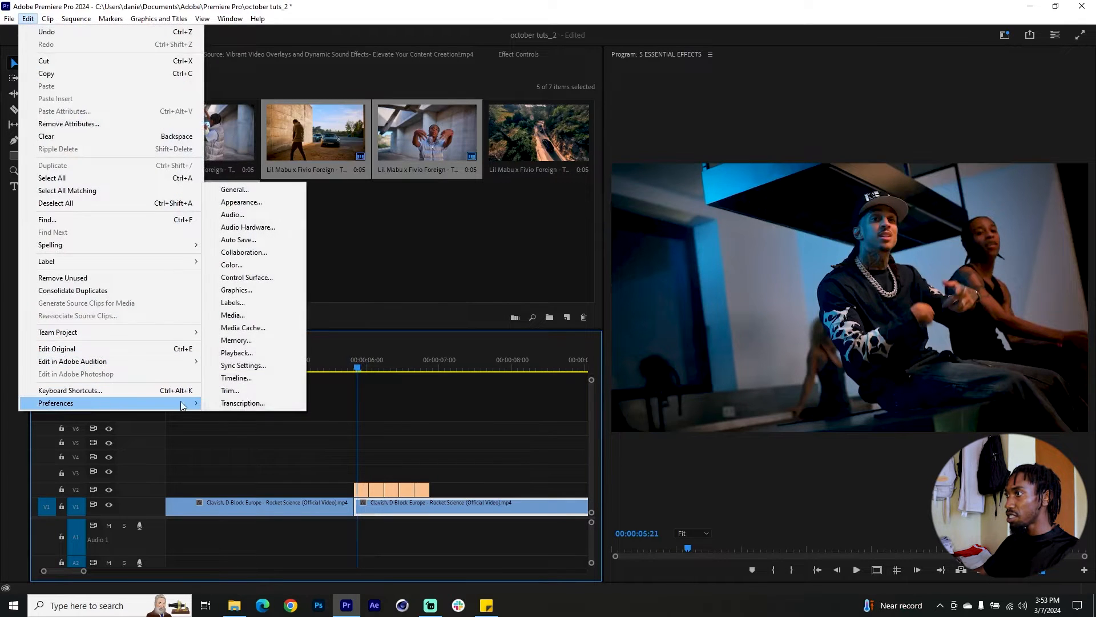
{"action": "left_click", "coordinate": [234, 377]}
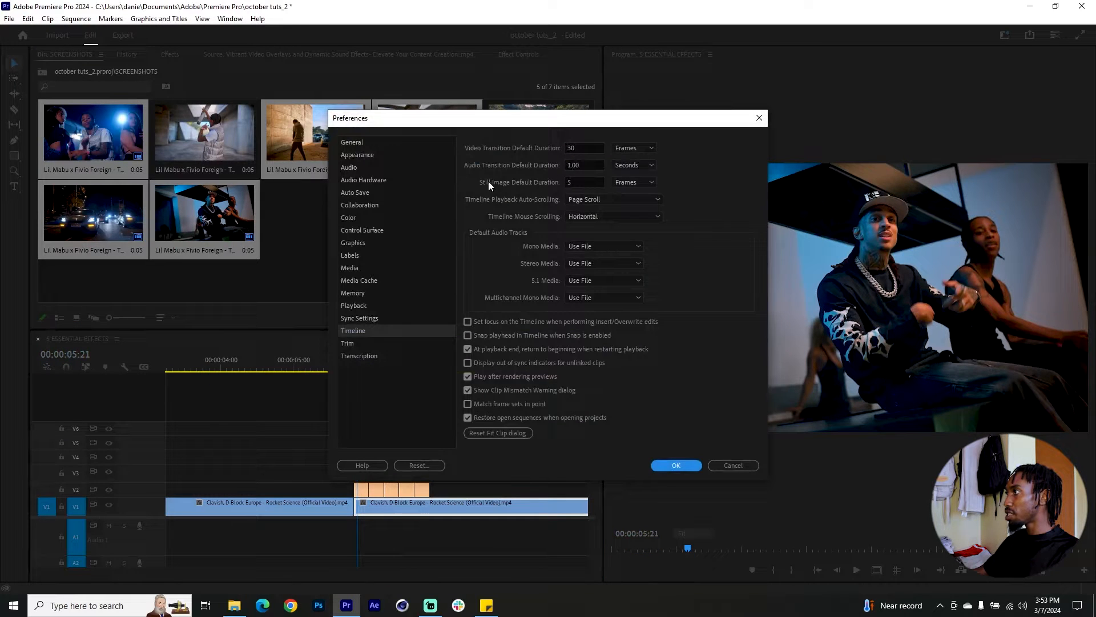
{"action": "left_click", "coordinate": [594, 180]}
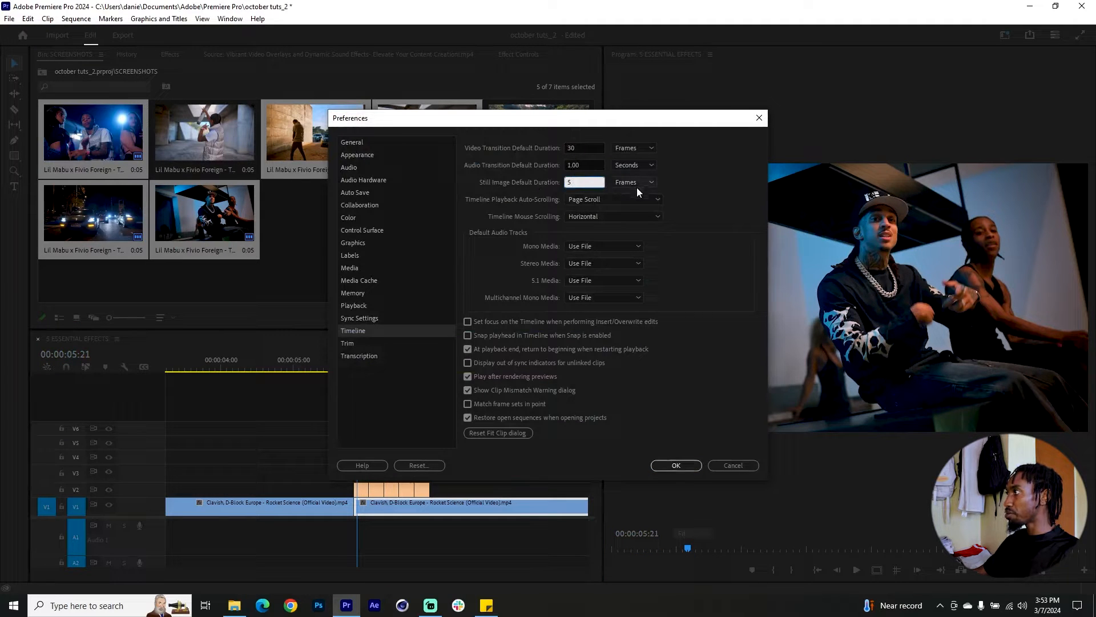
{"action": "left_click", "coordinate": [732, 466]}
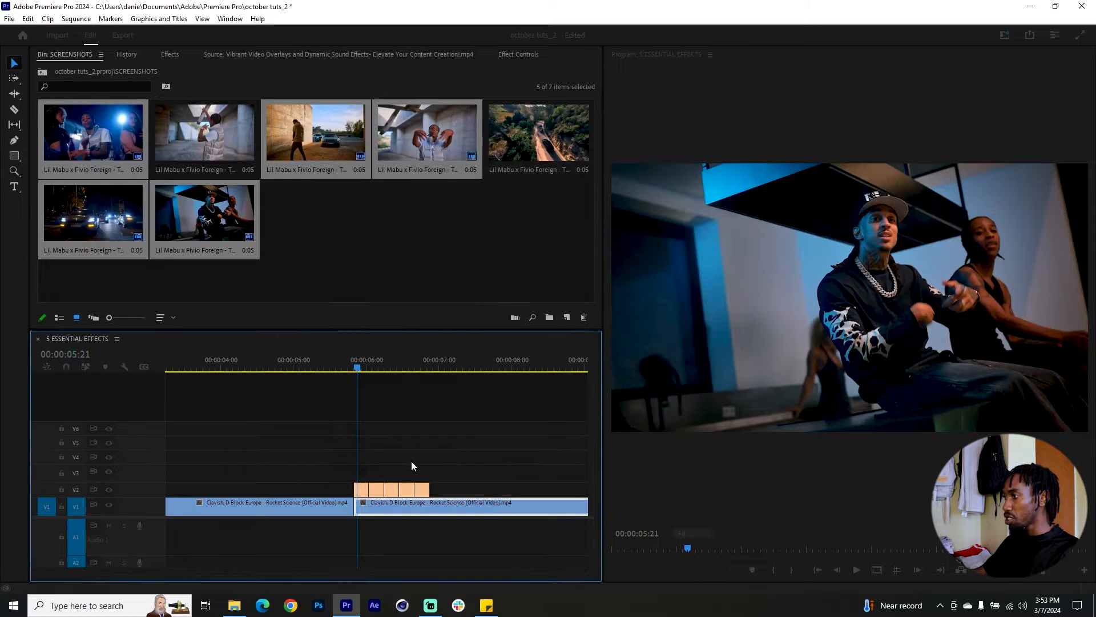
Stagger the five stills one per track from V2 up to V6, making the walking-man still the first one on V2.
{"action": "scroll", "coordinate": [381, 461], "scroll_direction": "up", "scroll_amount": 3}
{"action": "left_click_drag", "start_coordinate": [370, 490], "coordinate": [439, 425]}
{"action": "left_click_drag", "start_coordinate": [371, 368], "coordinate": [400, 370]}
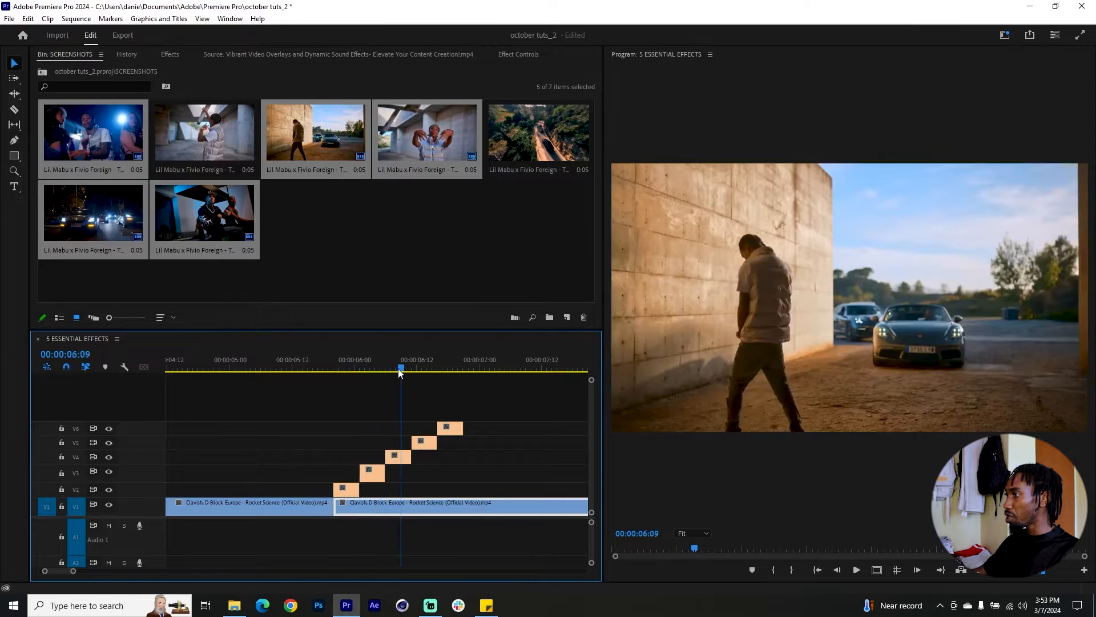
{"action": "left_click_drag", "start_coordinate": [391, 459], "coordinate": [336, 489]}
{"action": "mouse_move", "coordinate": [320, 370]}
{"action": "left_mouse_down"}
{"action": "mouse_move", "coordinate": [344, 375]}
{"action": "mouse_move", "coordinate": [318, 382]}
{"action": "left_mouse_up"}
{"action": "mouse_move", "coordinate": [344, 382]}
{"action": "left_mouse_down"}
{"action": "mouse_move", "coordinate": [438, 376]}
{"action": "mouse_move", "coordinate": [347, 398]}
{"action": "left_mouse_up"}
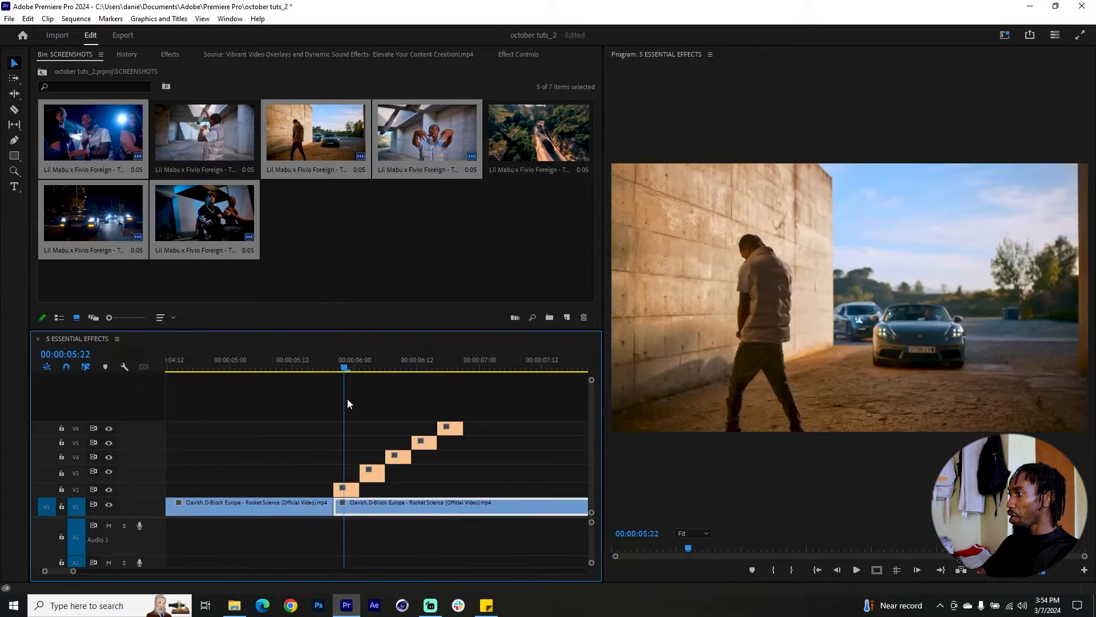
Extend the stills on V2 to V5 so they all end with the V6 still.
{"action": "left_click_drag", "start_coordinate": [358, 489], "coordinate": [461, 491]}
{"action": "left_click", "coordinate": [375, 477]}
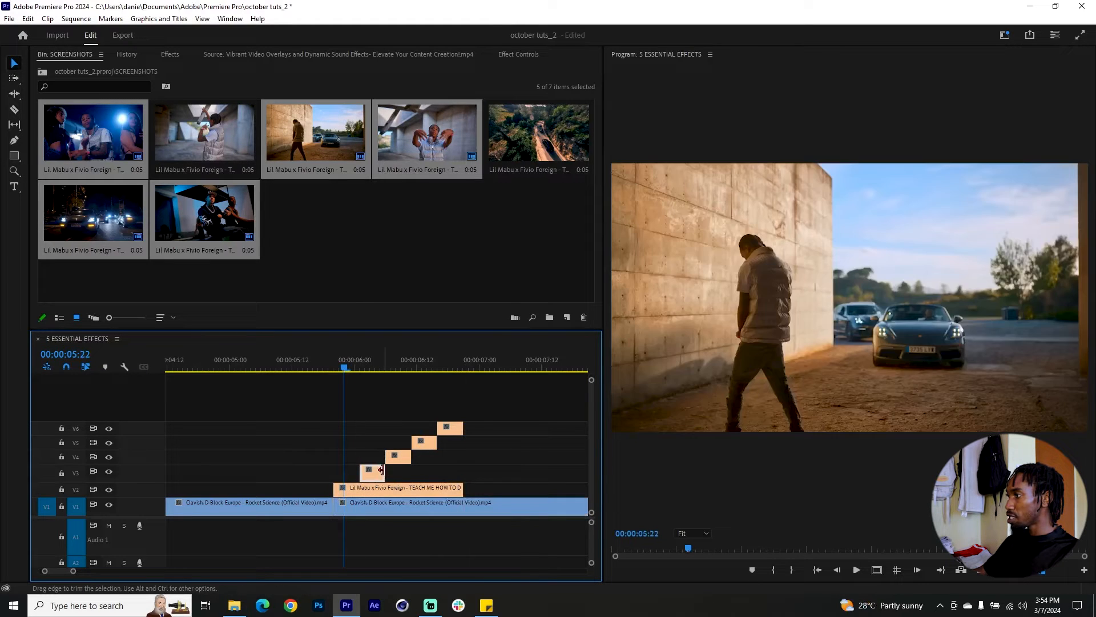
{"action": "left_click_drag", "start_coordinate": [383, 474], "coordinate": [462, 443]}
Add a Lumetri vignette to the V2 still with Amount -2.7, Midpoint 48.9, Roundness 40.4 and Feather 31.6, comparing it with the original.
{"action": "left_click", "coordinate": [349, 368]}
{"action": "left_click", "coordinate": [376, 488]}
{"action": "left_click", "coordinate": [229, 19]}
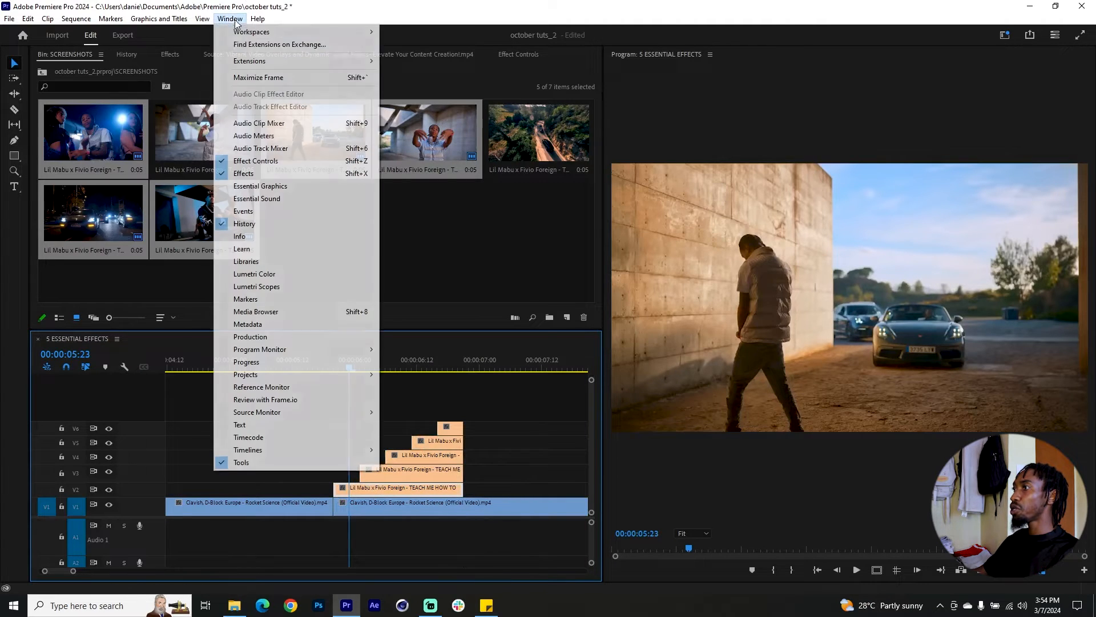
{"action": "left_click", "coordinate": [281, 277]}
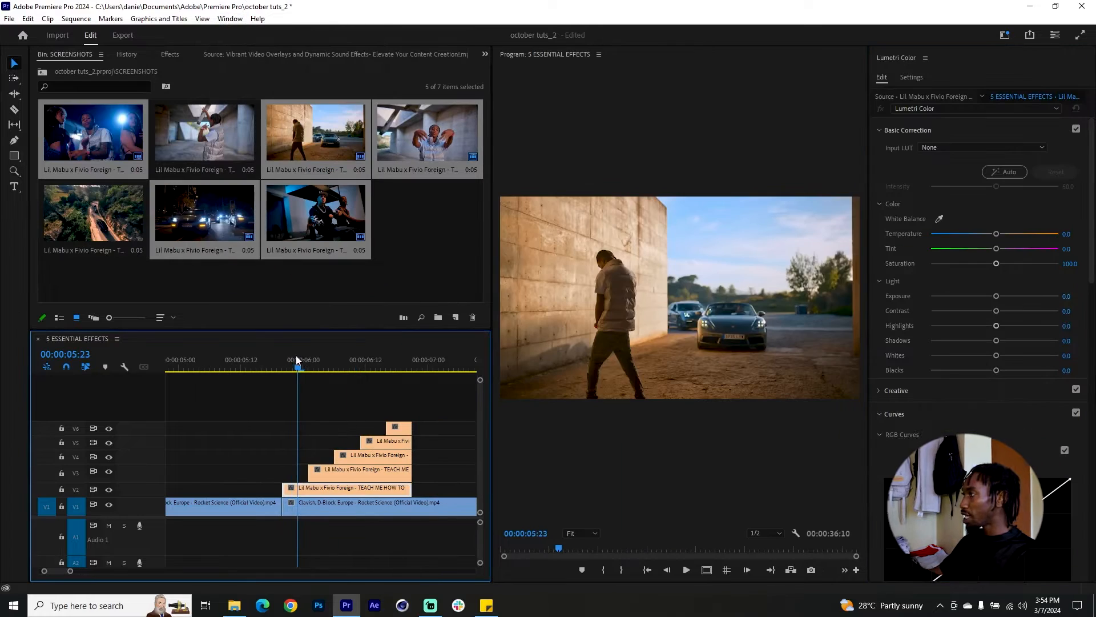
{"action": "scroll", "coordinate": [1089, 203], "scroll_direction": "down", "scroll_amount": 15}
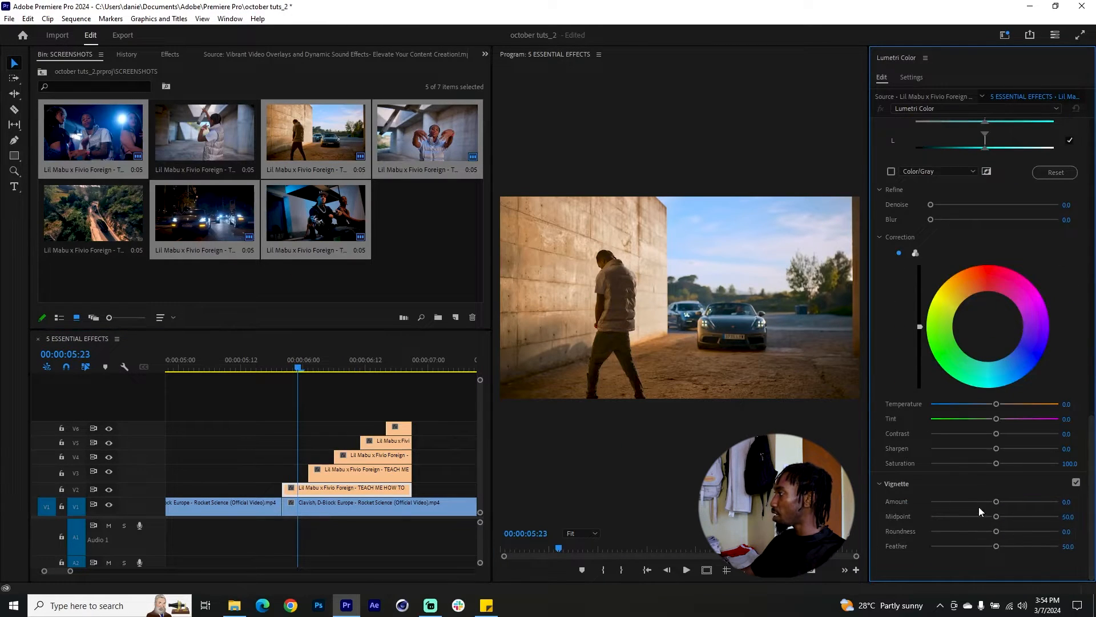
{"action": "left_click_drag", "start_coordinate": [995, 502], "coordinate": [937, 502]}
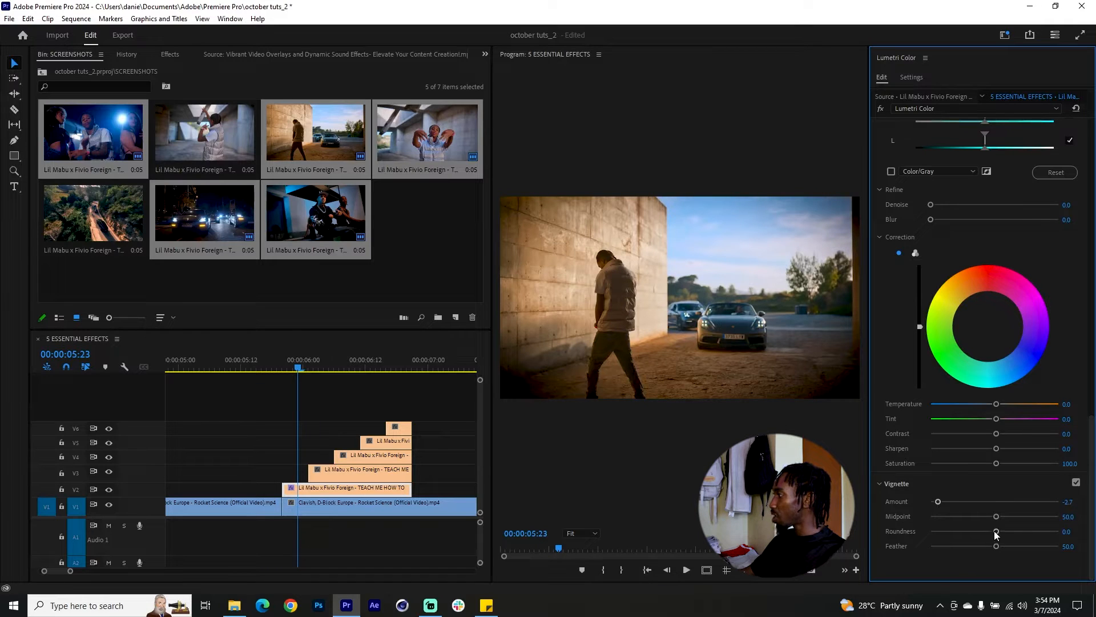
{"action": "left_click_drag", "start_coordinate": [998, 549], "coordinate": [961, 557]}
{"action": "left_click_drag", "start_coordinate": [996, 516], "coordinate": [1020, 530]}
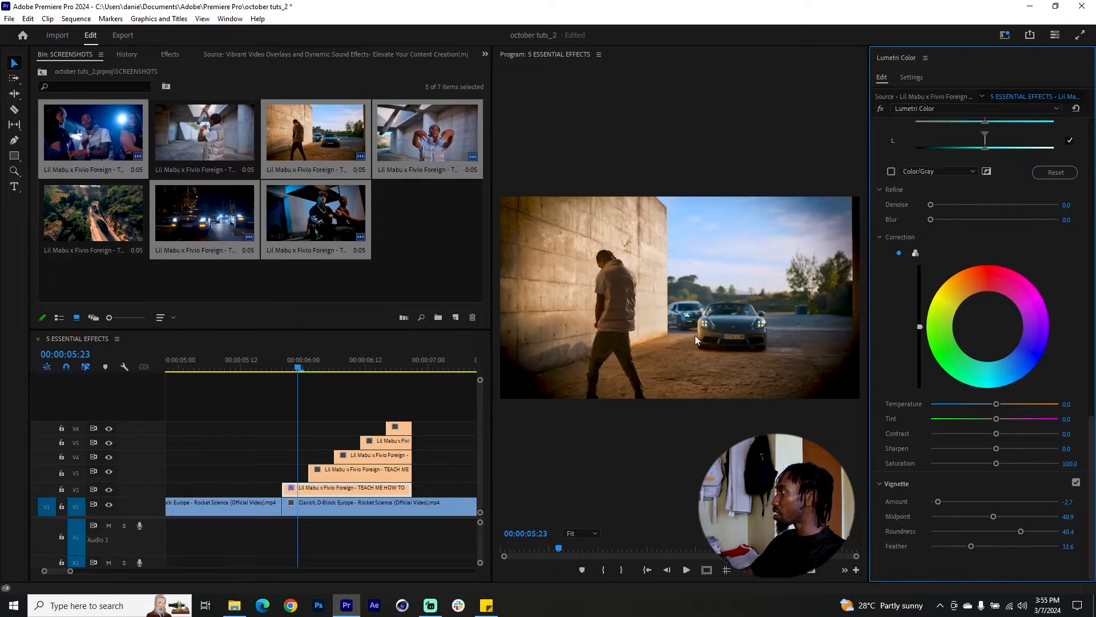
{"action": "left_click", "coordinate": [880, 109]}
{"action": "left_click", "coordinate": [880, 109]}
Shift the V2 still's midtones toward yellow-green with the Lumetri color wheel and close the Lumetri Color panel.
{"action": "scroll", "coordinate": [882, 310], "scroll_direction": "up", "scroll_amount": 4}
{"action": "scroll", "coordinate": [882, 306], "scroll_direction": "up", "scroll_amount": 8}
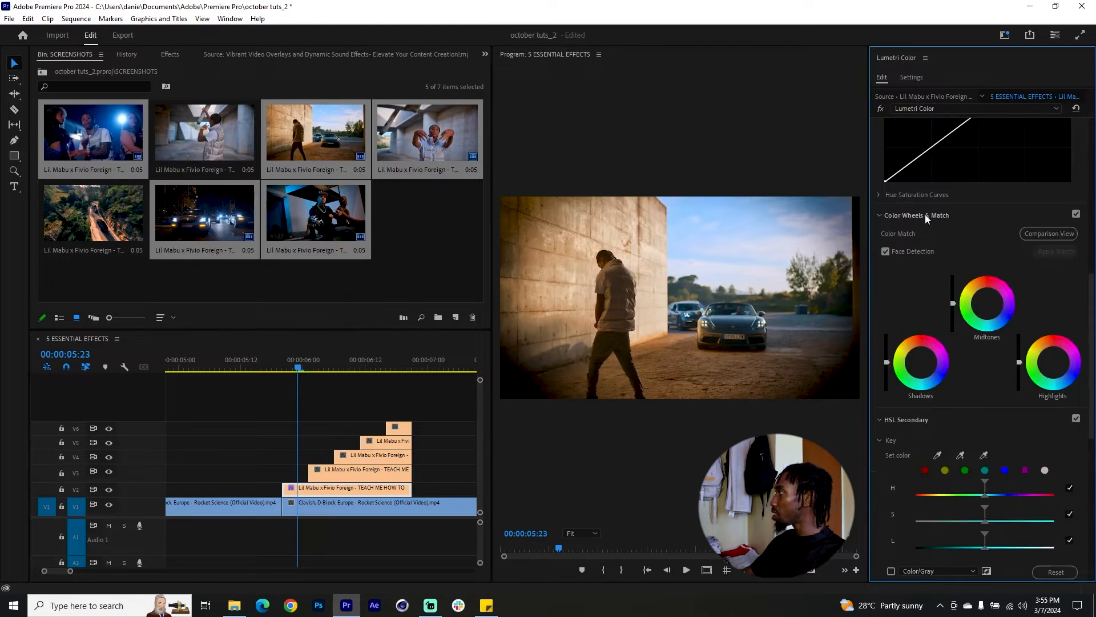
{"action": "mouse_move", "coordinate": [987, 304]}
{"action": "left_mouse_down"}
{"action": "mouse_move", "coordinate": [969, 303]}
{"action": "mouse_move", "coordinate": [1002, 302]}
{"action": "left_mouse_up"}
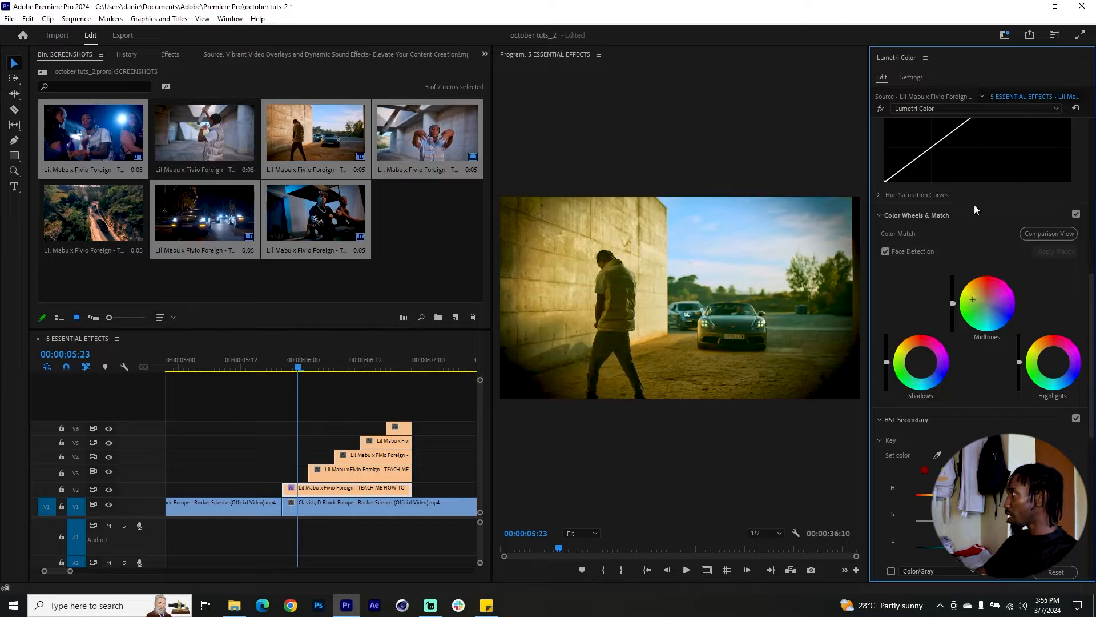
{"action": "left_click", "coordinate": [924, 58]}
{"action": "left_click", "coordinate": [923, 64]}
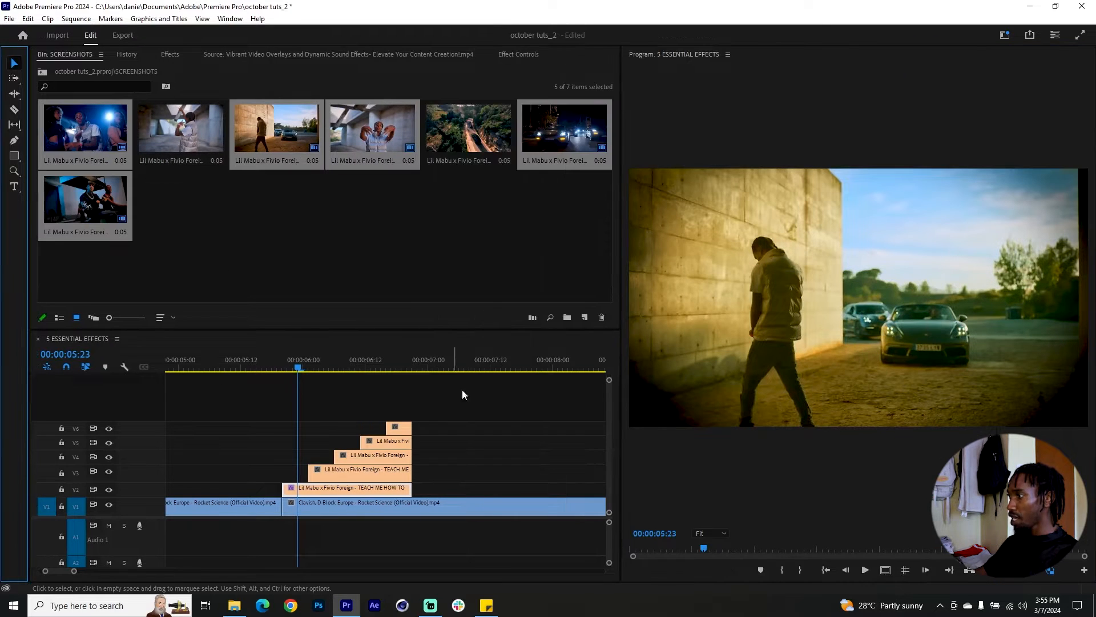
Copy the V2 still's color attributes and paste them onto the stills on V3 to V6.
{"action": "right_click", "coordinate": [322, 492]}
{"action": "left_click", "coordinate": [334, 47]}
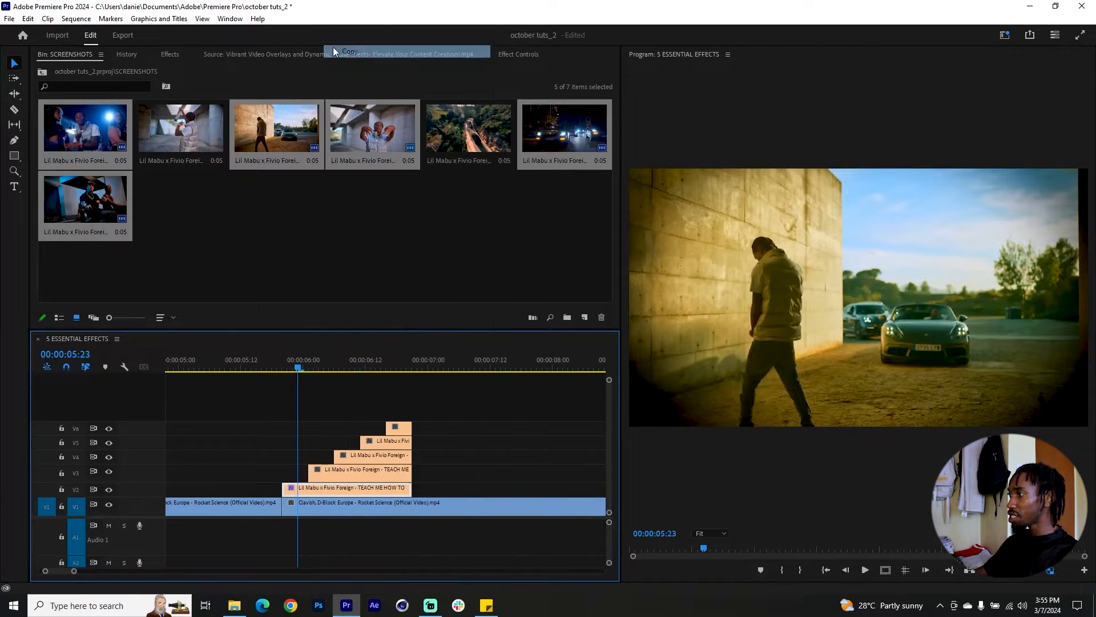
{"action": "left_click_drag", "start_coordinate": [465, 414], "coordinate": [346, 483]}
{"action": "right_click", "coordinate": [345, 483]}
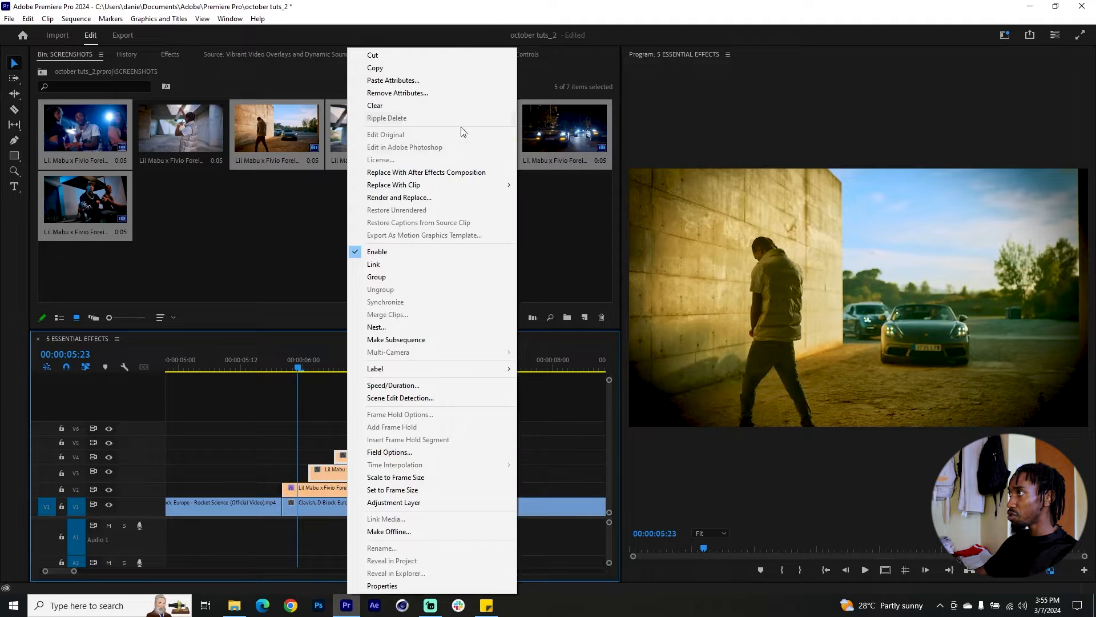
{"action": "left_click", "coordinate": [371, 80]}
{"action": "left_click", "coordinate": [460, 193]}
{"action": "left_click", "coordinate": [574, 491]}
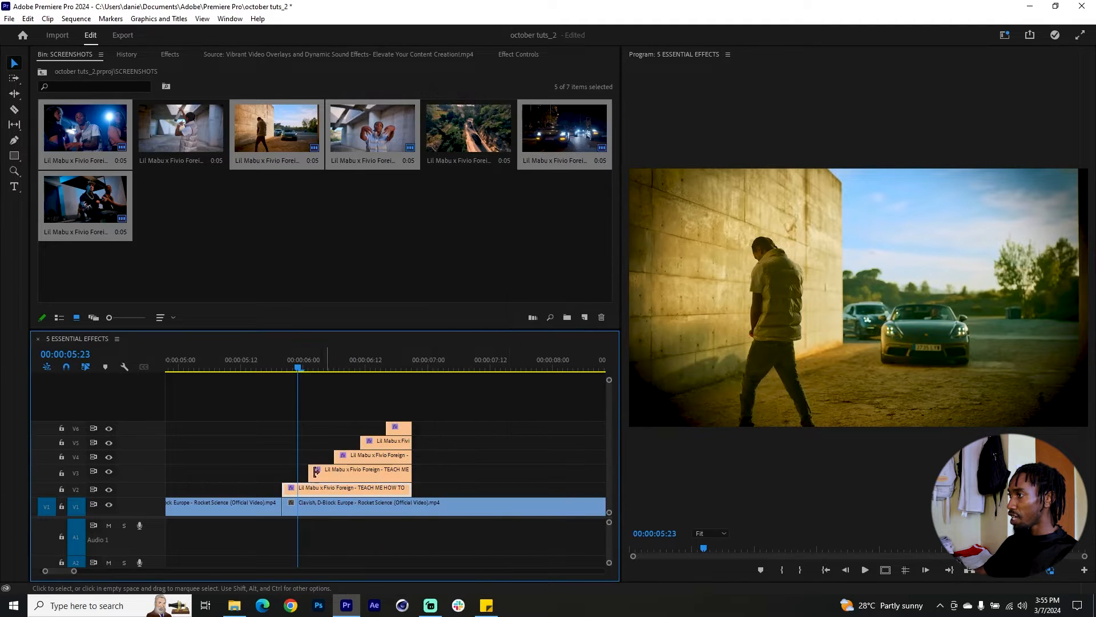
Apply the Transform effect to the V2 still, with Use Composition's Shutter Angle off and a Shutter Angle of 200.
{"action": "key", "text": "shift+7"}
{"action": "double_click", "coordinate": [83, 72]}
{"action": "type", "text": "transf"}
{"action": "left_click_drag", "start_coordinate": [84, 152], "coordinate": [298, 492]}
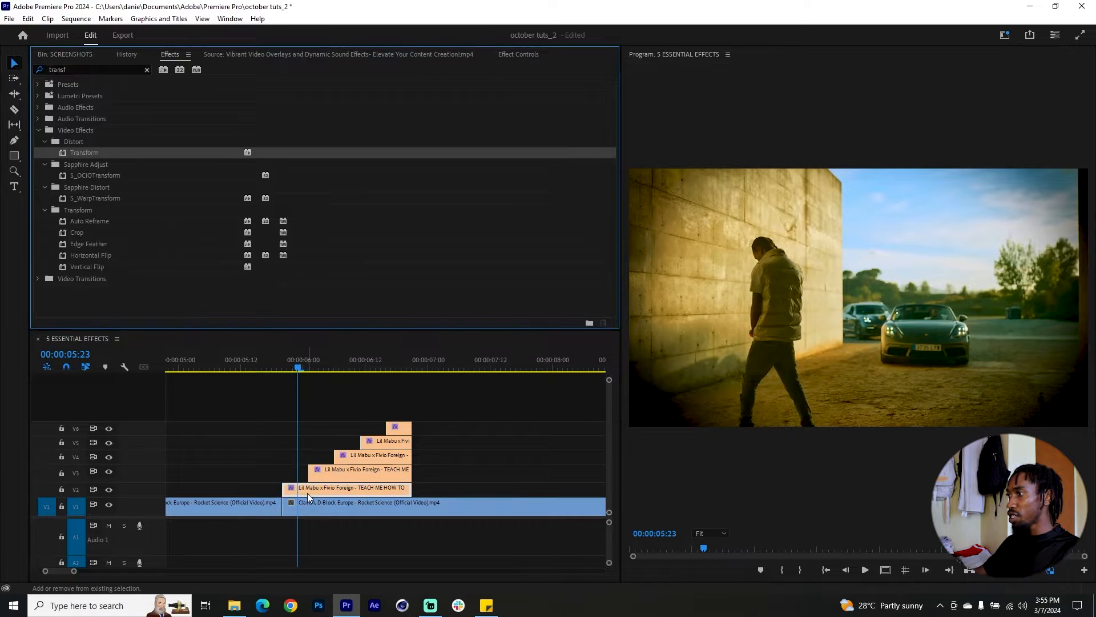
{"action": "key", "text": "shift+5"}
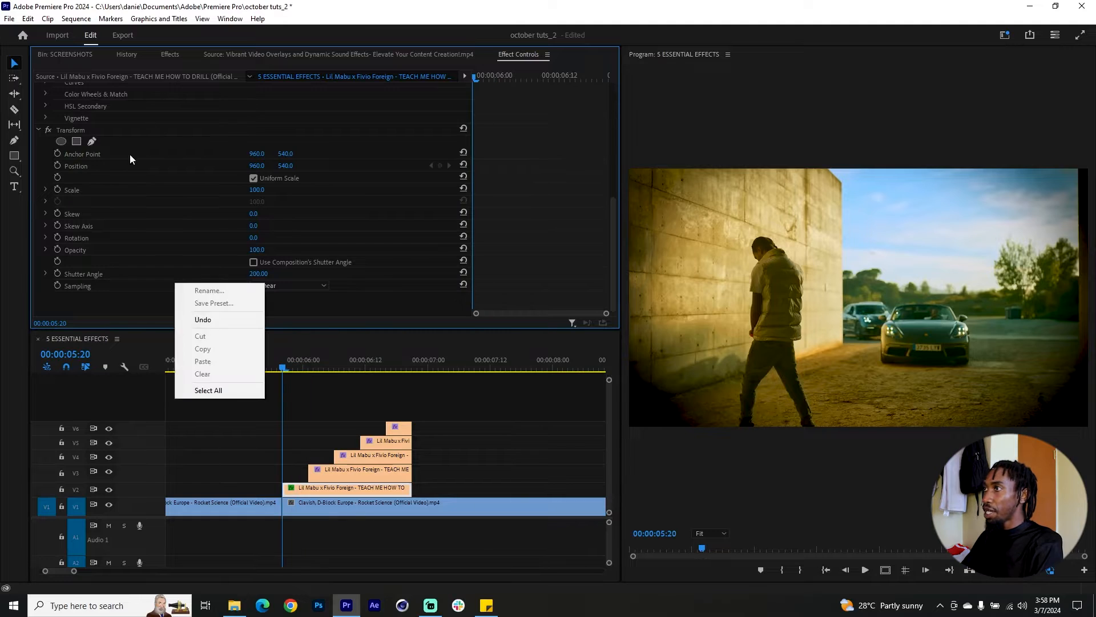
Keyframe the V2 still's Transform Position from 960, -594 at 00:00:05:20 to 960, 540 at 00:00:05:22 and preview the slide-in.
{"action": "left_click", "coordinate": [107, 166]}
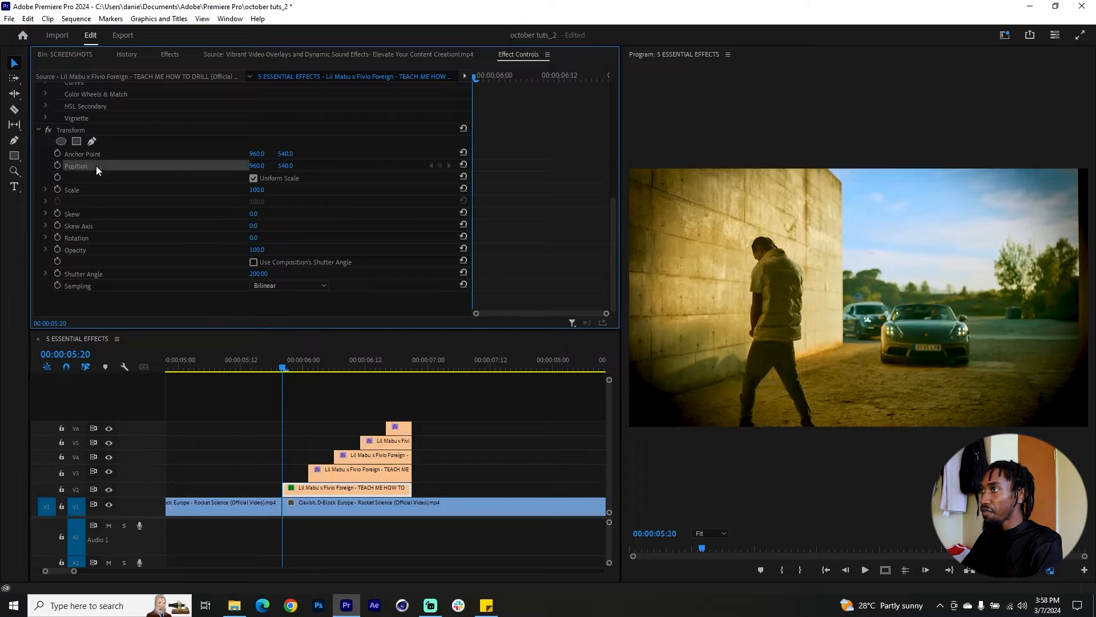
{"action": "left_click", "coordinate": [55, 165]}
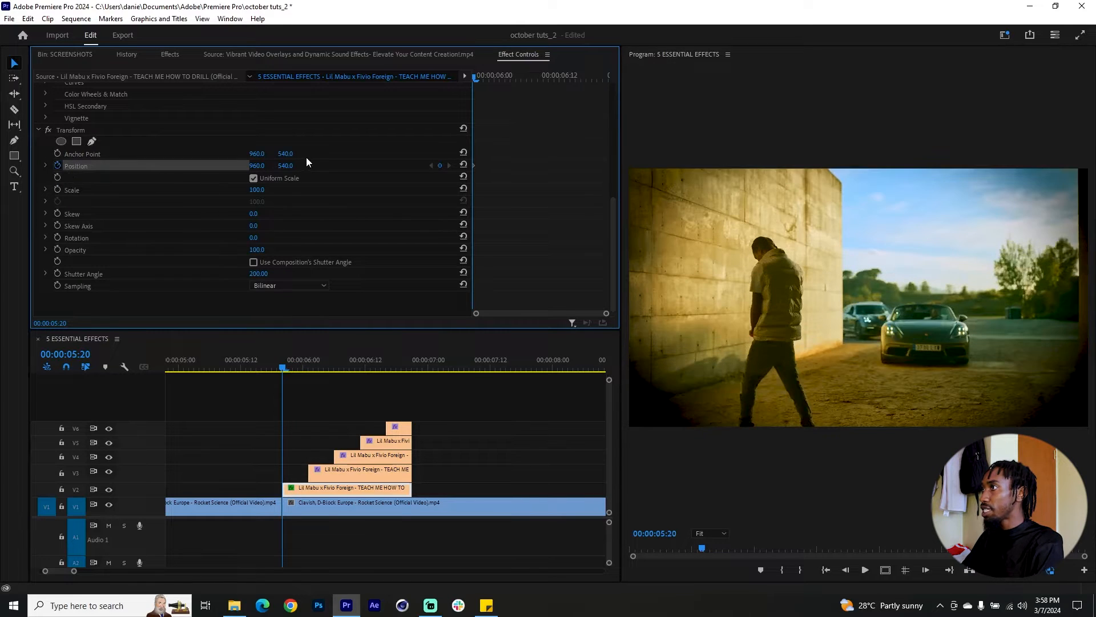
{"action": "left_click_drag", "start_coordinate": [286, 165], "coordinate": [220, 166]}
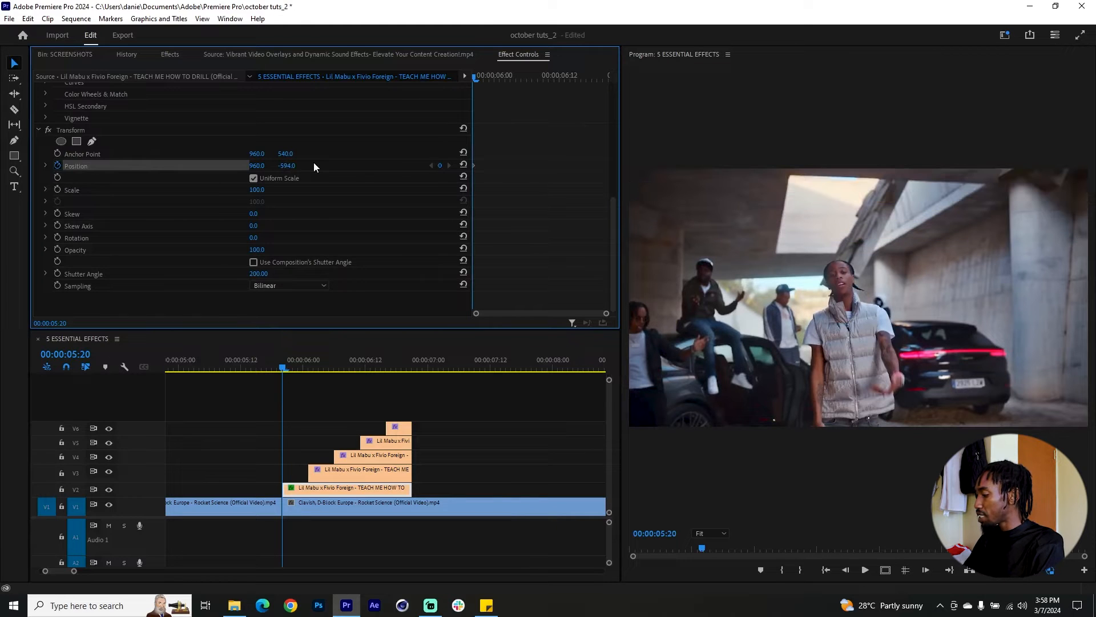
{"action": "key", "text": "Right"}
{"action": "key", "text": "Right"}
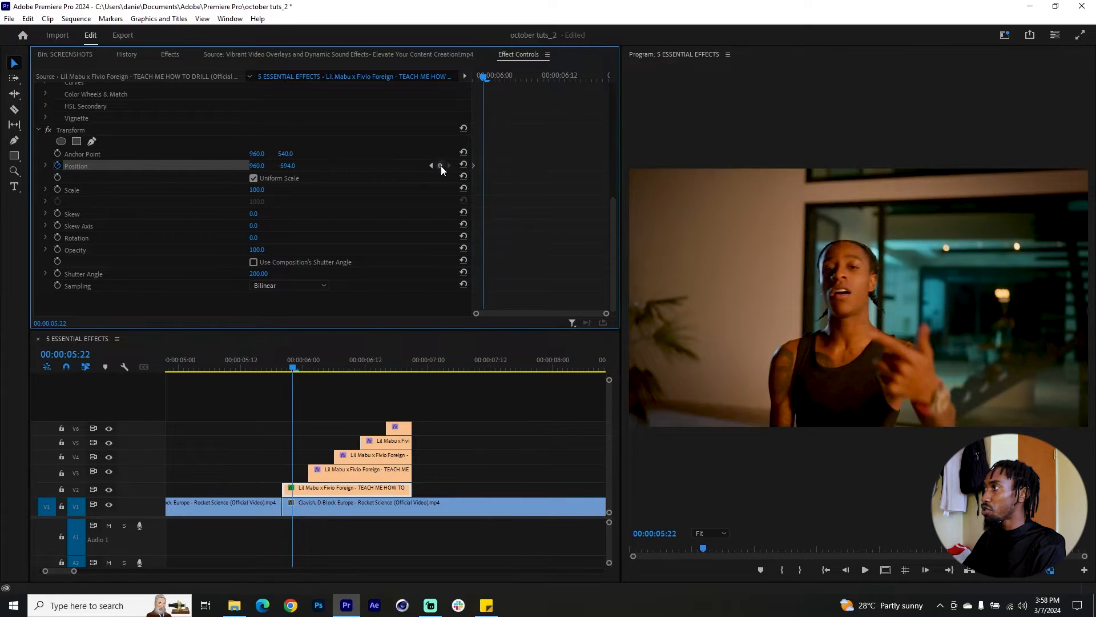
{"action": "left_click", "coordinate": [463, 165]}
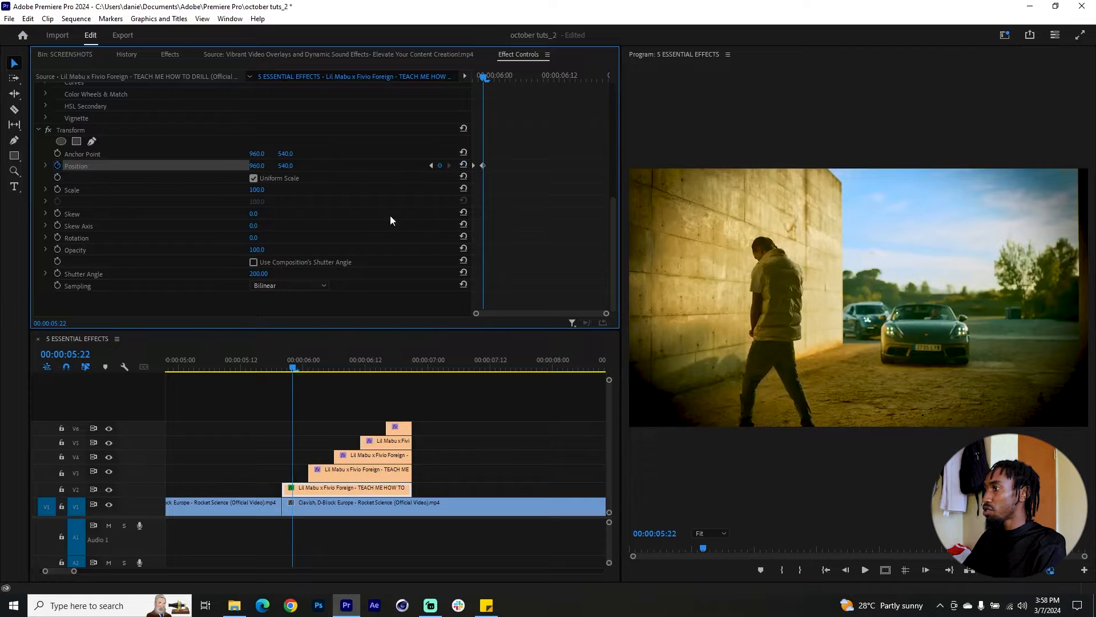
{"action": "left_click", "coordinate": [270, 367]}
{"action": "left_click_drag", "start_coordinate": [269, 365], "coordinate": [293, 372]}
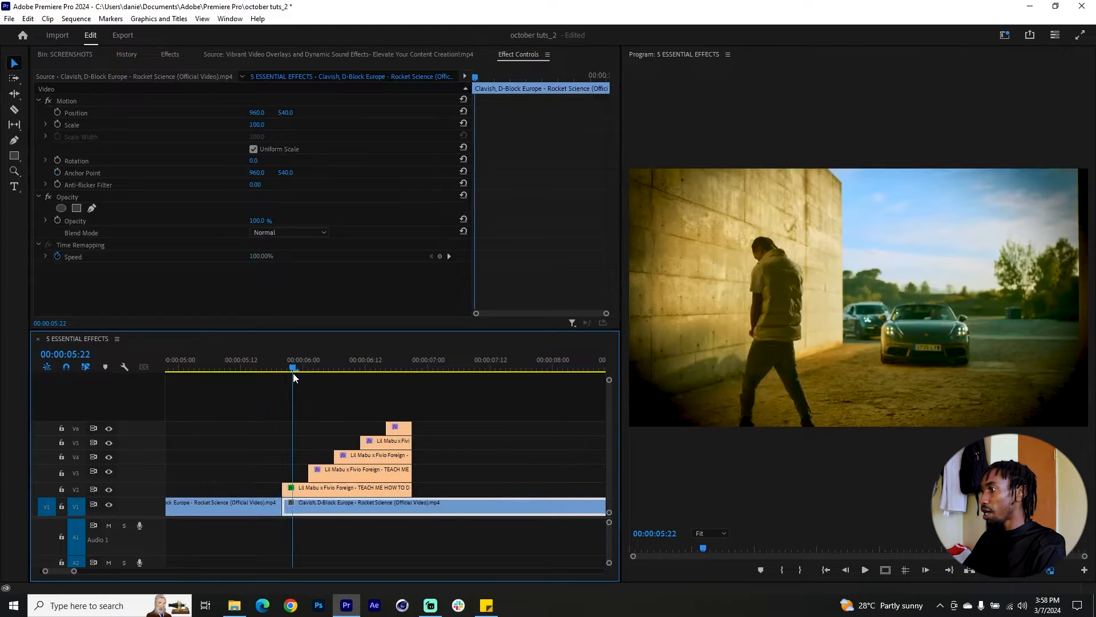
Copy the V2 still's keyframed Transform effect to the V3 still and preview the stills' slide-in.
{"action": "scroll", "coordinate": [239, 274], "scroll_direction": "down", "scroll_amount": 3}
{"action": "scroll", "coordinate": [201, 257], "scroll_direction": "down", "scroll_amount": 2}
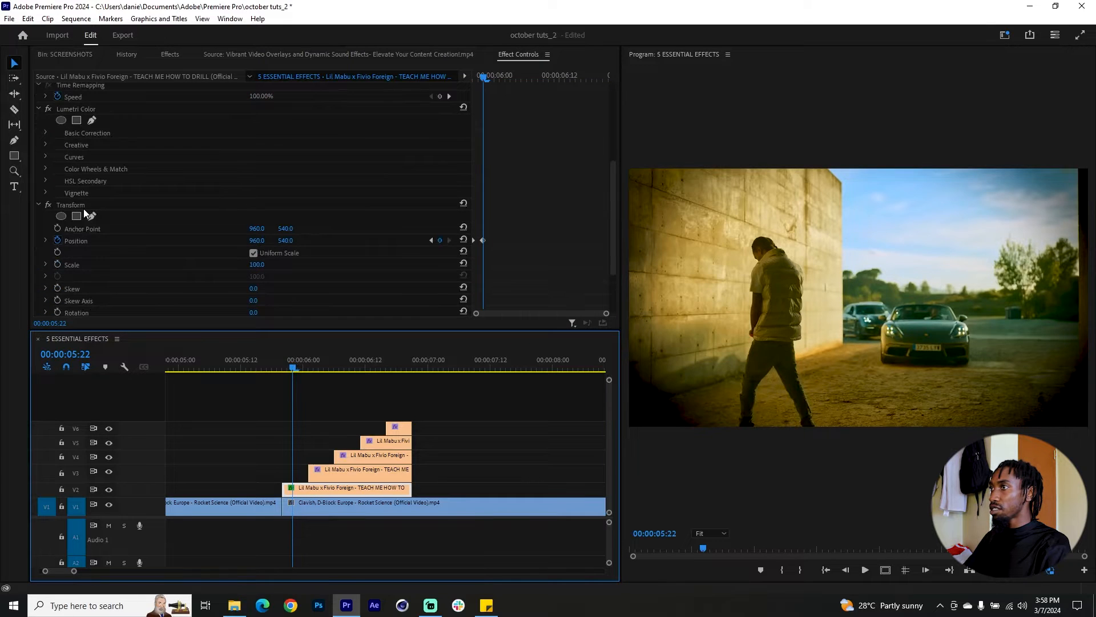
{"action": "left_click", "coordinate": [82, 204]}
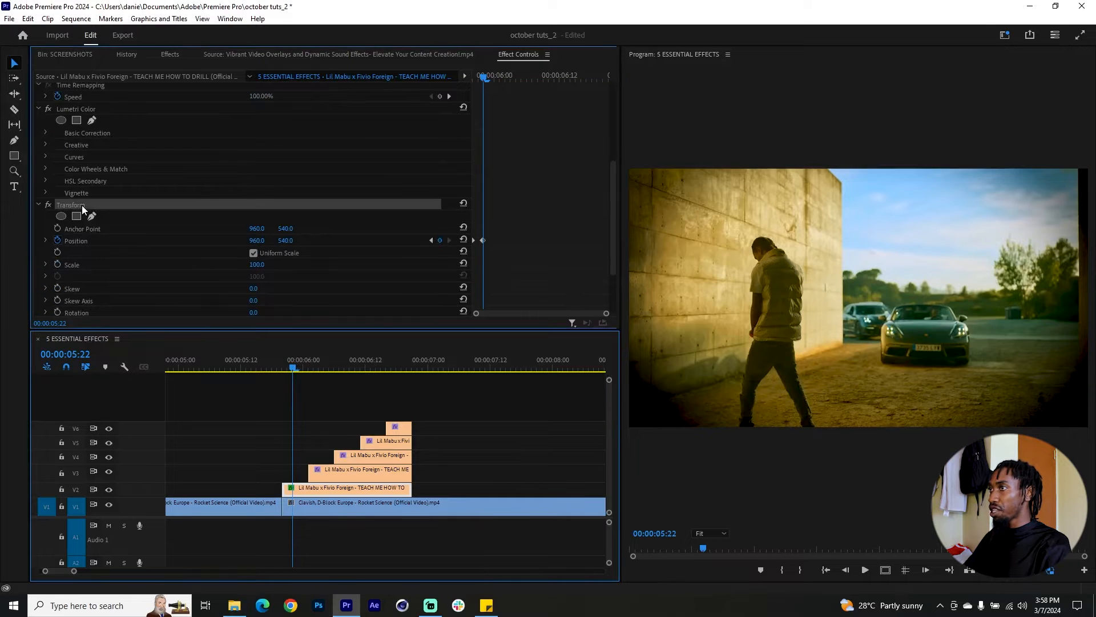
{"action": "left_click", "coordinate": [326, 470]}
{"action": "left_click", "coordinate": [314, 363]}
{"action": "scroll", "coordinate": [335, 298], "scroll_direction": "down", "scroll_amount": 2}
{"action": "scroll", "coordinate": [335, 297], "scroll_direction": "down", "scroll_amount": 4}
{"action": "left_click", "coordinate": [333, 303]}
{"action": "scroll", "coordinate": [348, 293], "scroll_direction": "down", "scroll_amount": 1}
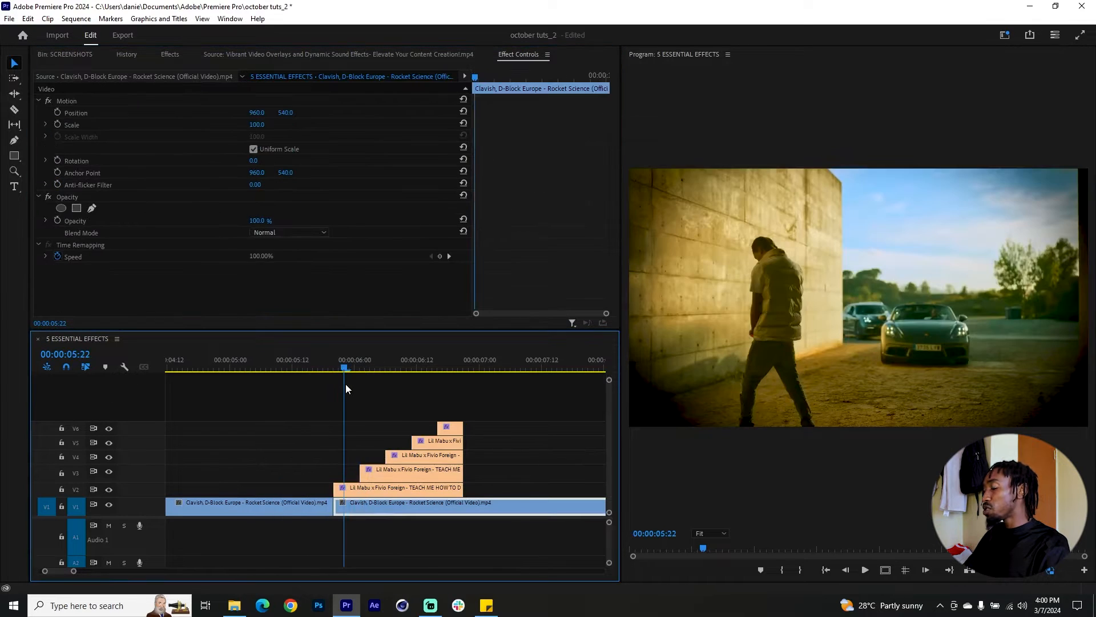
{"action": "mouse_move", "coordinate": [344, 384]}
{"action": "left_mouse_down"}
{"action": "mouse_move", "coordinate": [456, 384]}
{"action": "mouse_move", "coordinate": [350, 386]}
{"action": "mouse_move", "coordinate": [341, 400]}
{"action": "left_mouse_up"}
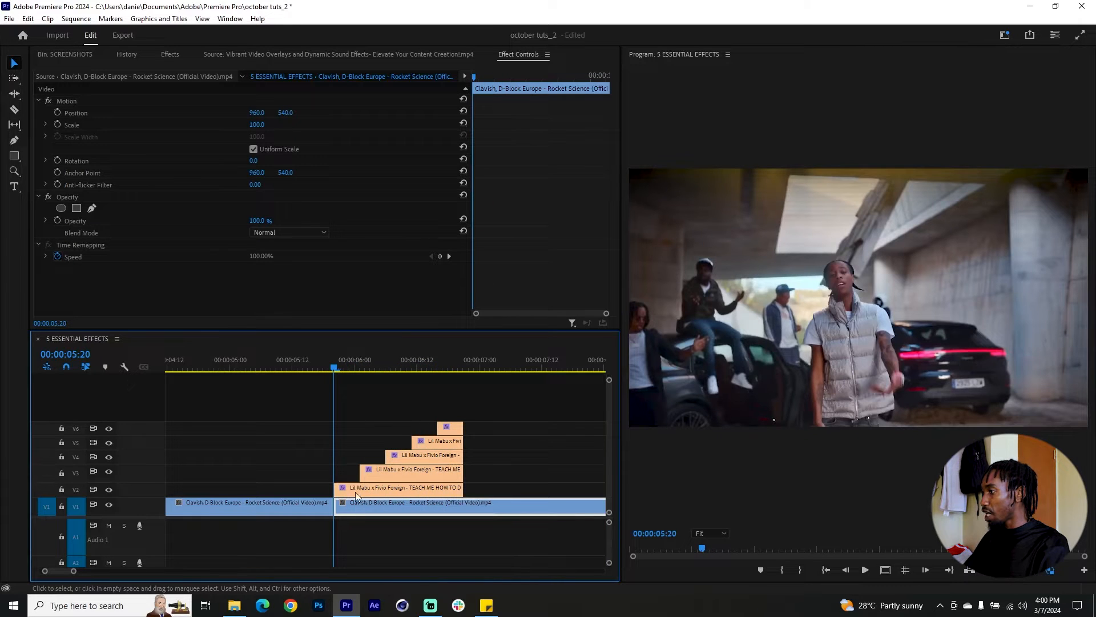
Move the stills on V2 to V6 together two frames earlier so the stack starts at 00:00:05:18.
{"action": "key", "text": "Left"}
{"action": "key", "text": "Left"}
{"action": "left_click_drag", "start_coordinate": [528, 406], "coordinate": [360, 486]}
{"action": "left_click_drag", "start_coordinate": [360, 486], "coordinate": [348, 469]}
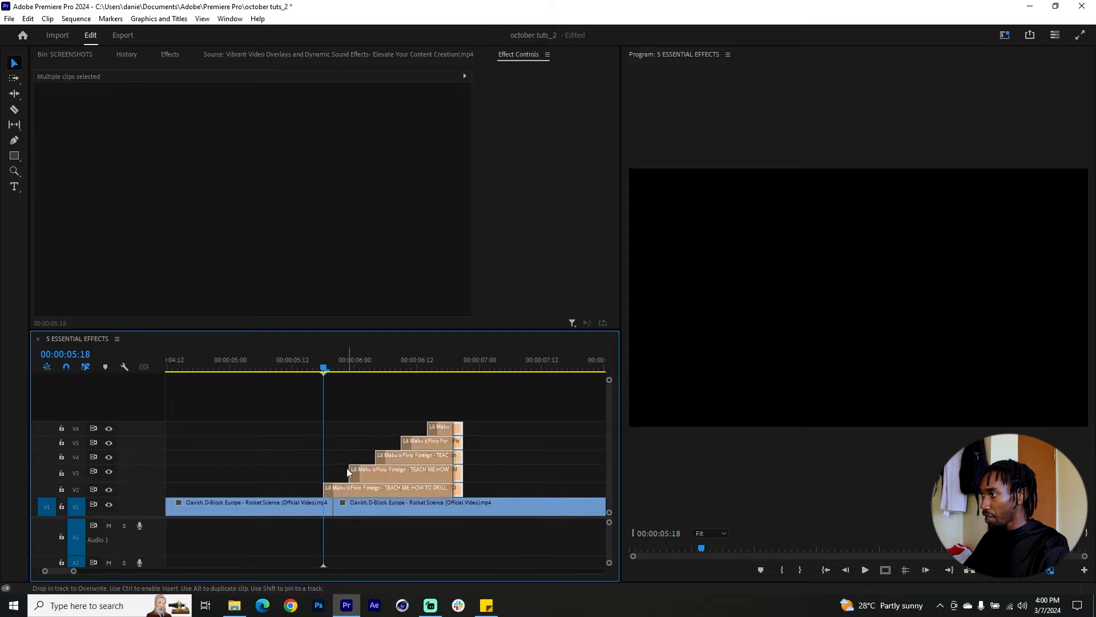
Preview the stacked stills transition between the two Clavish clips.
{"action": "left_click_drag", "start_coordinate": [320, 371], "coordinate": [490, 388]}
{"action": "key", "text": "minus"}
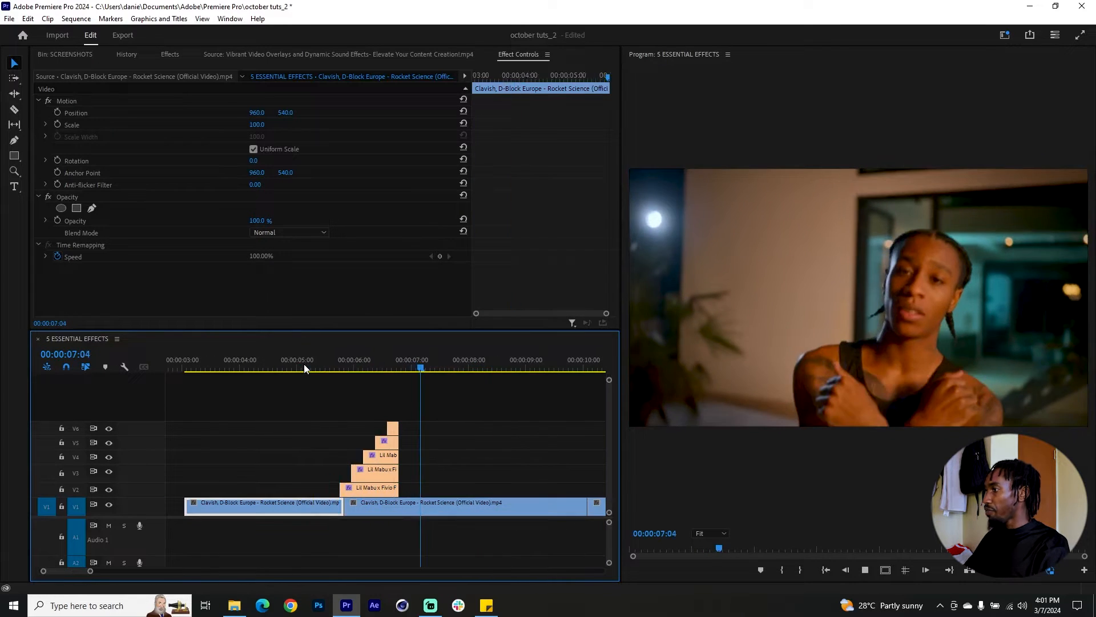
{"action": "left_click", "coordinate": [299, 367]}
{"action": "key", "text": "space"}
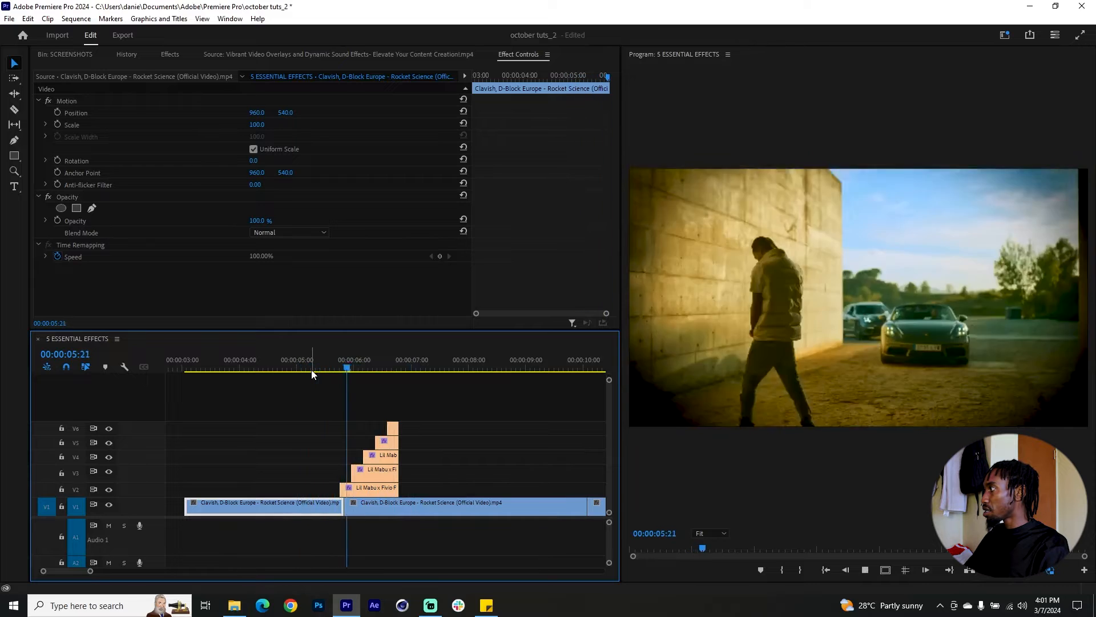
{"action": "left_click", "coordinate": [311, 371]}
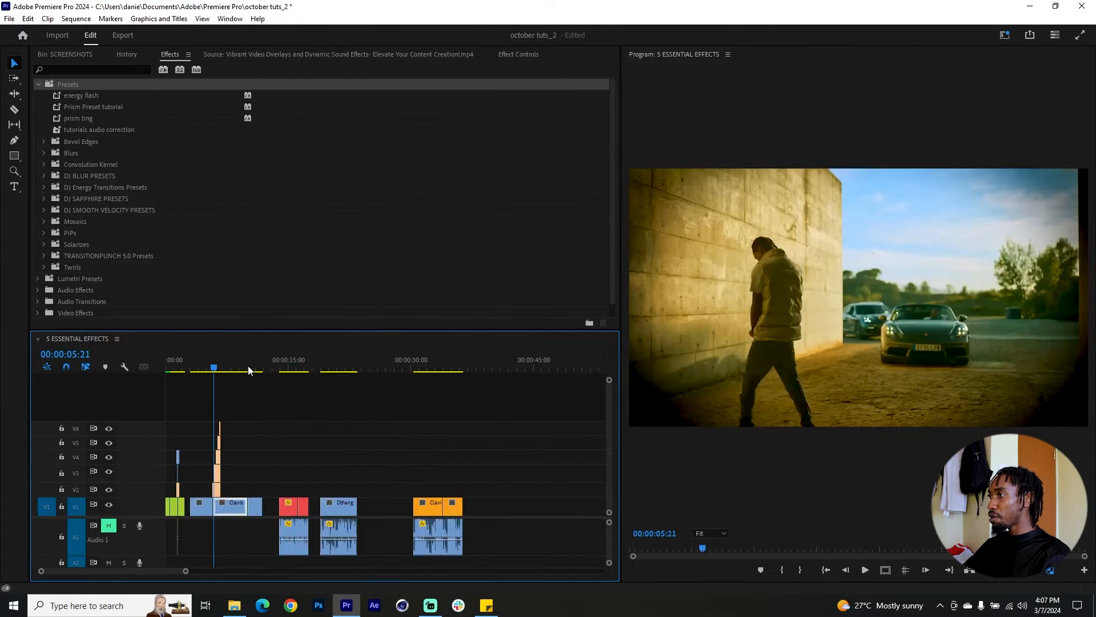
{"action": "left_click_drag", "start_coordinate": [271, 367], "coordinate": [290, 373]}
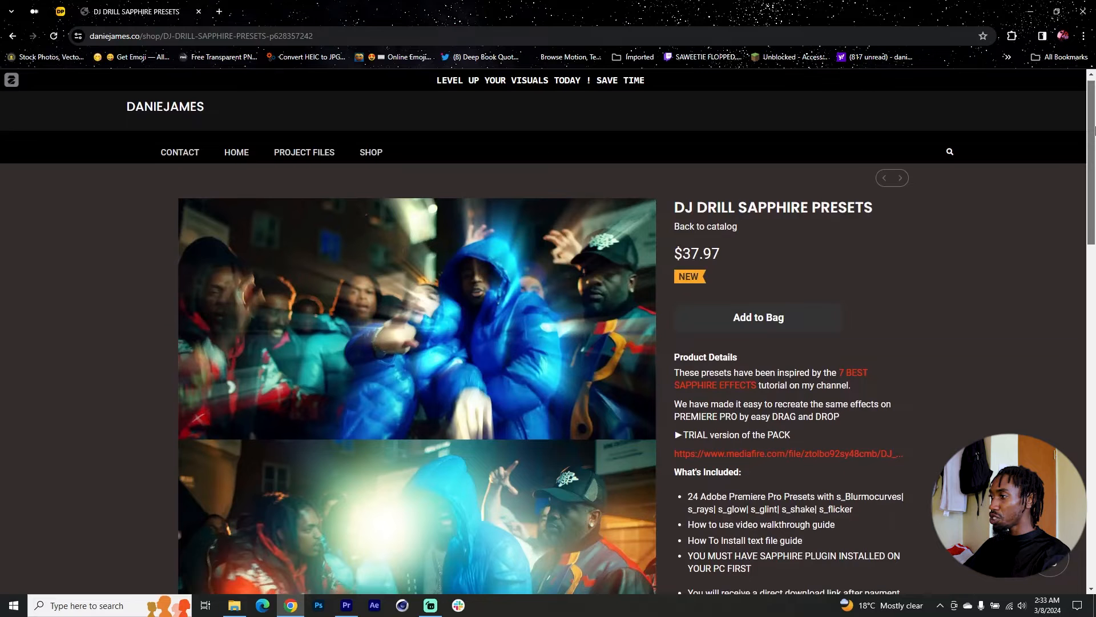
Look over the DJ Drill Sapphire Presets web page, switch to Premiere Pro, and examine the presets in the DJ SAPPHIRE PRESETS folder.
{"action": "left_click_drag", "start_coordinate": [1094, 134], "coordinate": [1068, 245]}
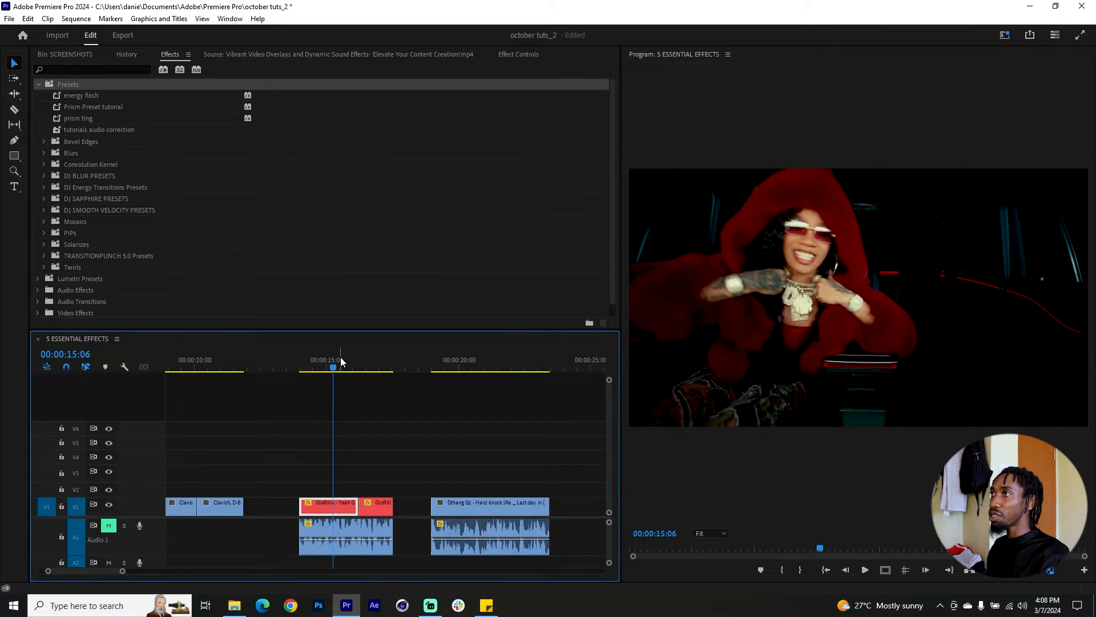
{"action": "left_click", "coordinate": [100, 198]}
{"action": "left_click", "coordinate": [43, 198]}
{"action": "scroll", "coordinate": [128, 208], "scroll_direction": "down", "scroll_amount": 2}
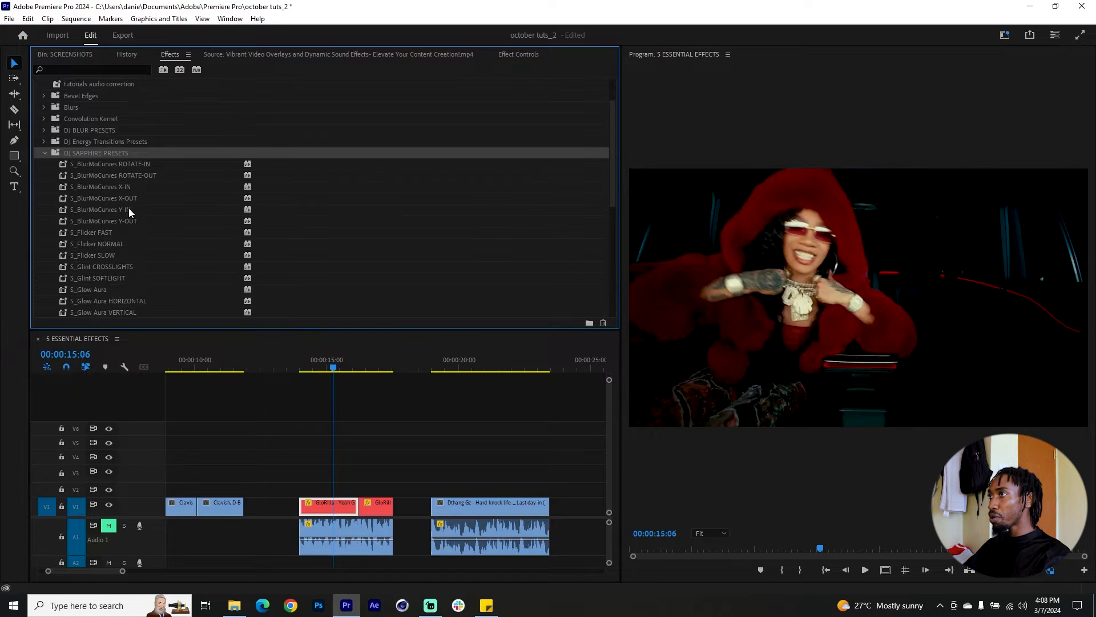
{"action": "scroll", "coordinate": [132, 211], "scroll_direction": "down", "scroll_amount": 4}
{"action": "scroll", "coordinate": [248, 265], "scroll_direction": "up", "scroll_amount": 1}
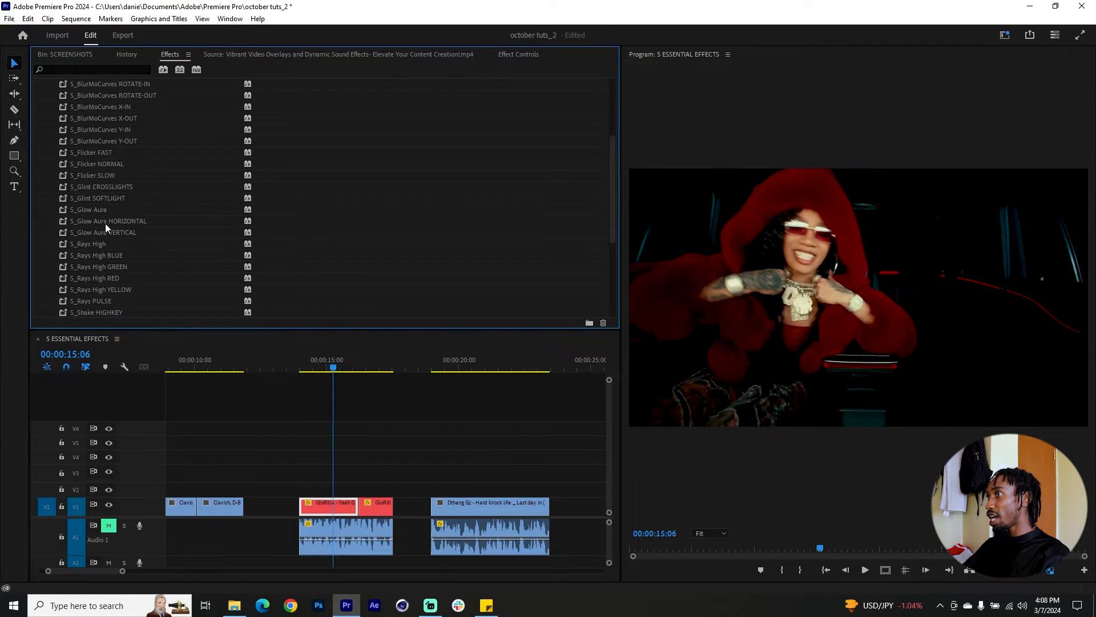
Try the S_Glint CROSSLIGHTS and S_Glint SOFTLIGHT presets on the first GloRilla clip, previewing and undoing each one.
{"action": "left_click_drag", "start_coordinate": [108, 188], "coordinate": [325, 503]}
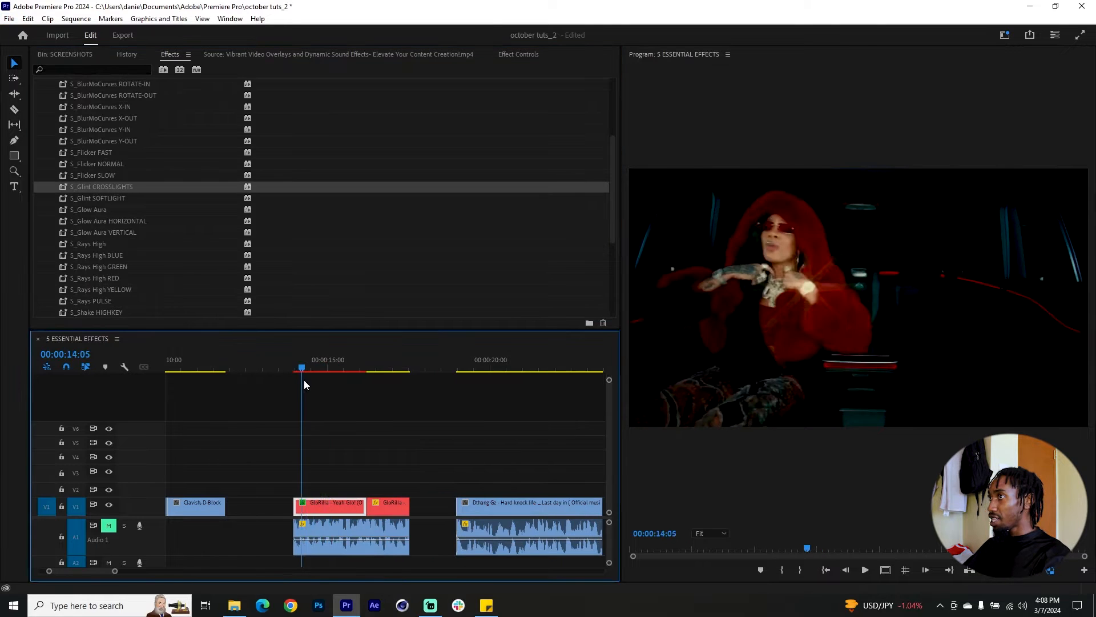
{"action": "left_click_drag", "start_coordinate": [304, 381], "coordinate": [333, 401]}
{"action": "key", "text": "ctrl+z"}
{"action": "left_click_drag", "start_coordinate": [106, 199], "coordinate": [336, 506]}
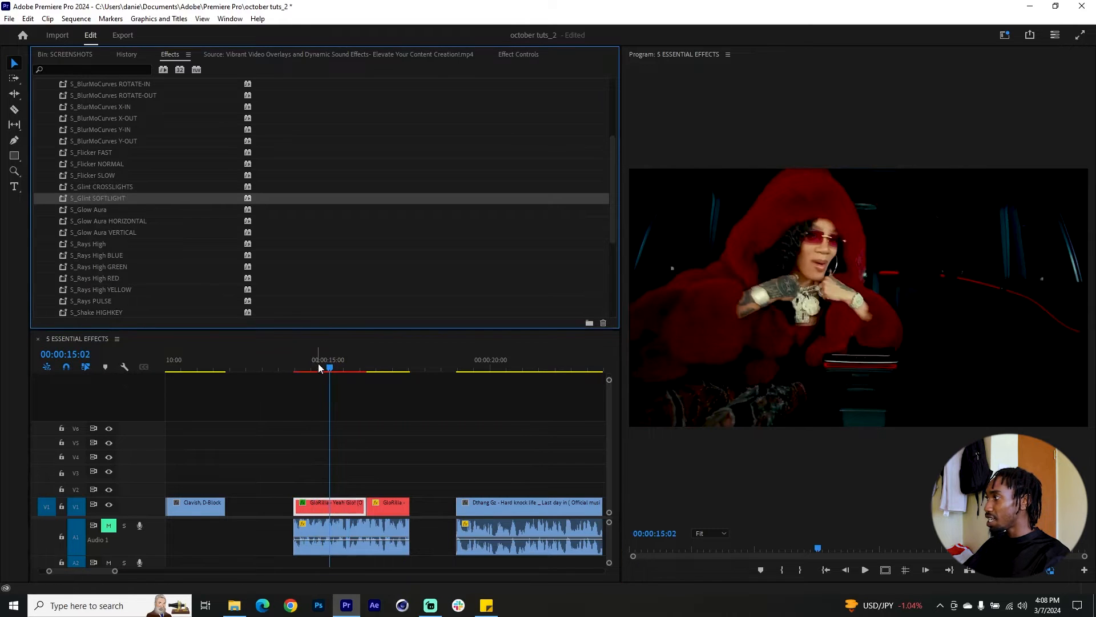
{"action": "mouse_move", "coordinate": [313, 364]}
{"action": "left_mouse_down"}
{"action": "mouse_move", "coordinate": [359, 372]}
{"action": "mouse_move", "coordinate": [325, 379]}
{"action": "left_mouse_up"}
{"action": "key", "text": "ctrl+z"}
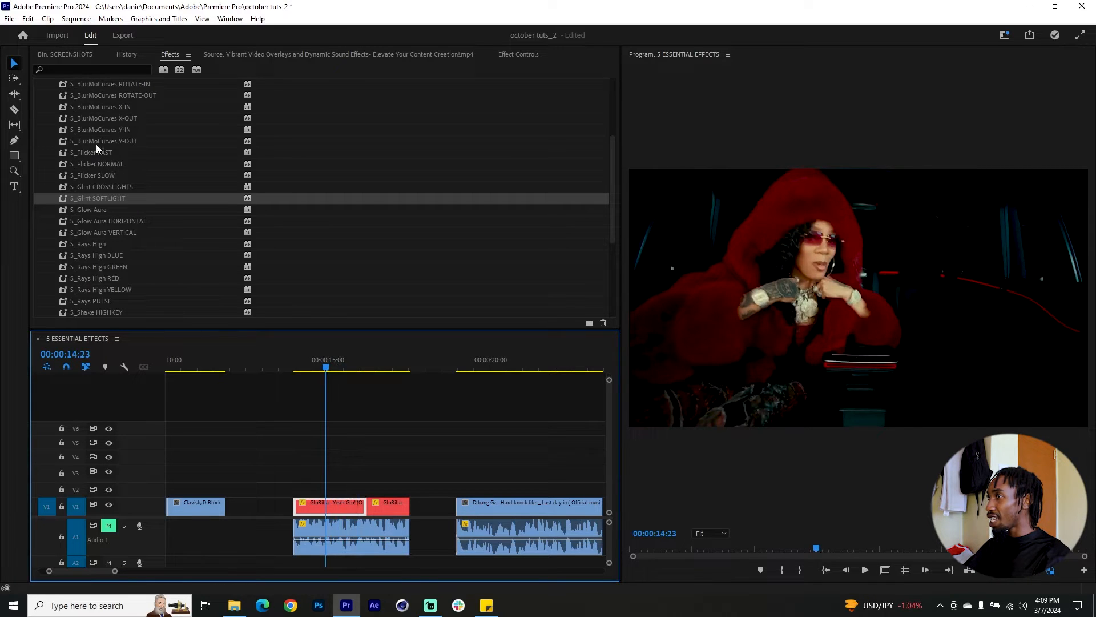
Try the S_Flicker FAST preset on the first GloRilla clip, play it back and undo it.
{"action": "left_click_drag", "start_coordinate": [92, 155], "coordinate": [325, 505]}
{"action": "left_click", "coordinate": [307, 360]}
{"action": "key", "text": "space"}
{"action": "left_click", "coordinate": [305, 365]}
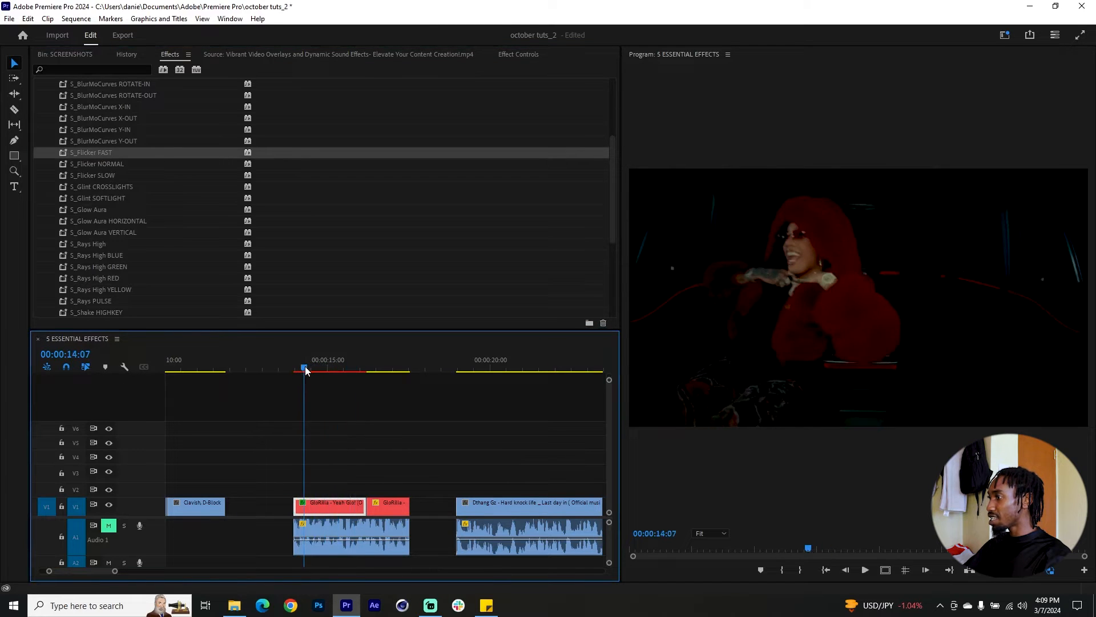
{"action": "key", "text": "space"}
{"action": "key", "text": "ctrl+z"}
Try the S_Flicker NORMAL preset on the first GloRilla clip and play it back.
{"action": "left_click", "coordinate": [106, 165]}
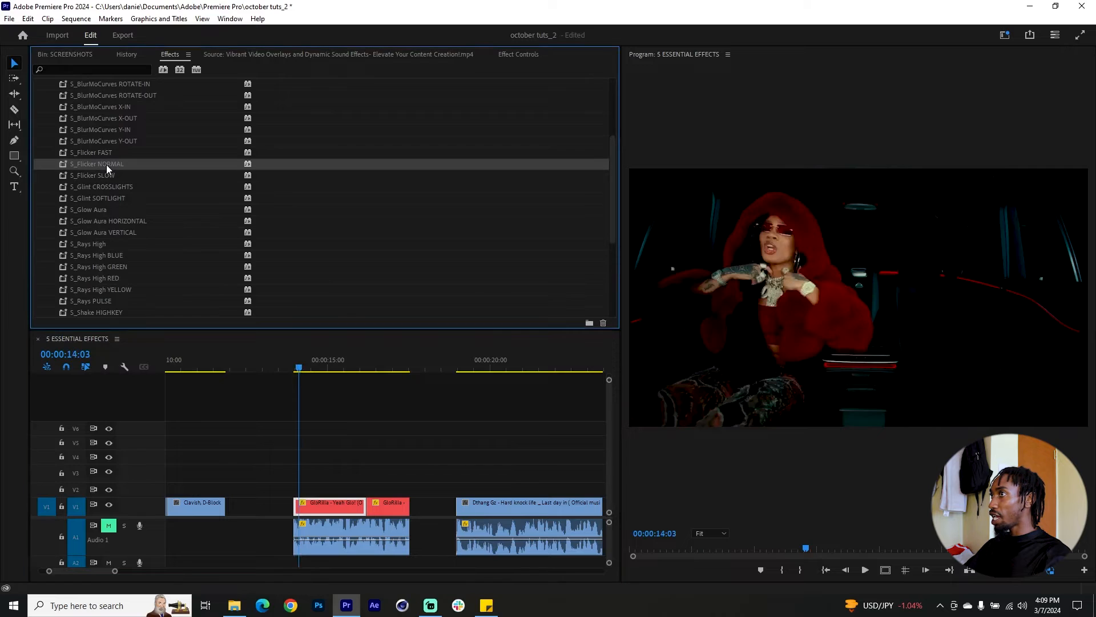
{"action": "left_click_drag", "start_coordinate": [82, 166], "coordinate": [319, 505]}
{"action": "key", "text": "space"}
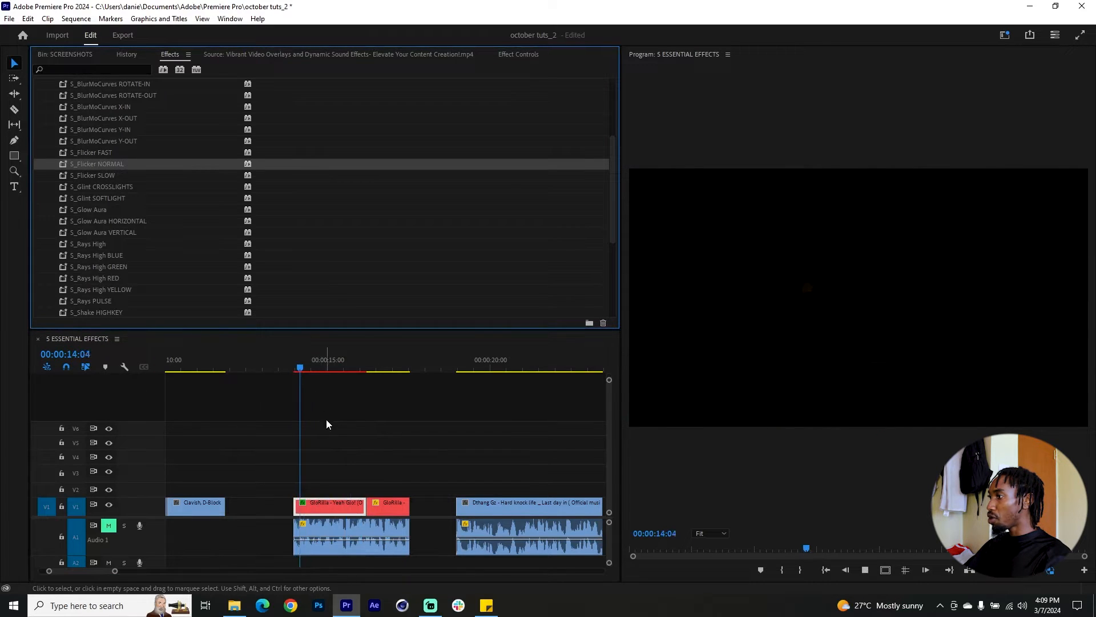
{"action": "key", "text": "space"}
Try the S_Rays PULSE preset and, once it is undone, S_Shake LOWKEY on the first GloRilla clip, previewing each.
{"action": "scroll", "coordinate": [256, 213], "scroll_direction": "down", "scroll_amount": 3}
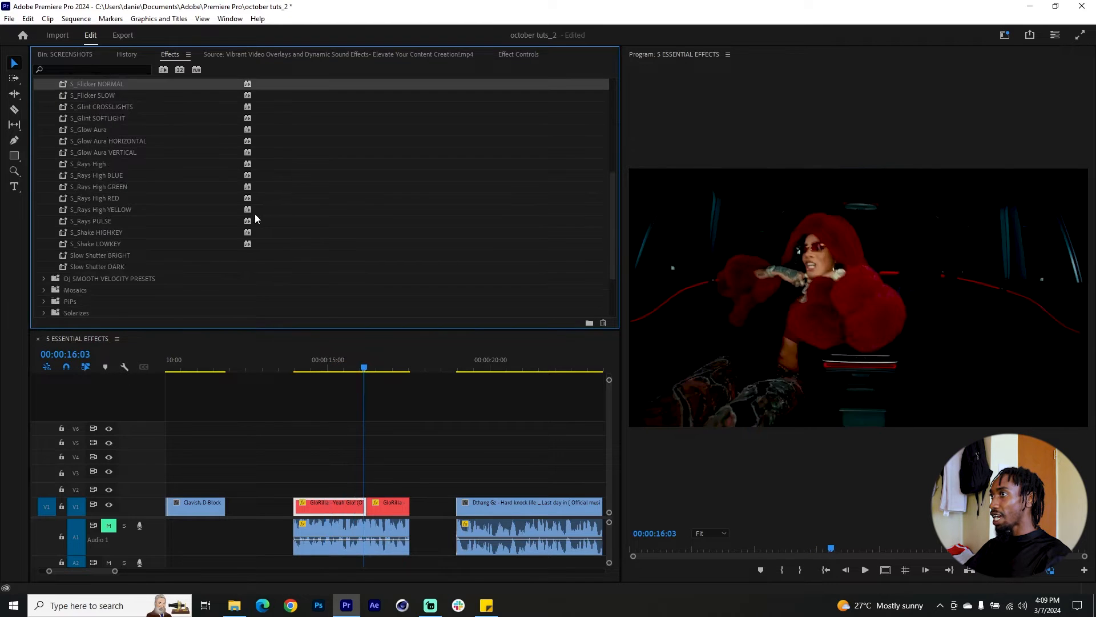
{"action": "left_click_drag", "start_coordinate": [97, 221], "coordinate": [337, 505]}
{"action": "left_click_drag", "start_coordinate": [293, 365], "coordinate": [323, 371]}
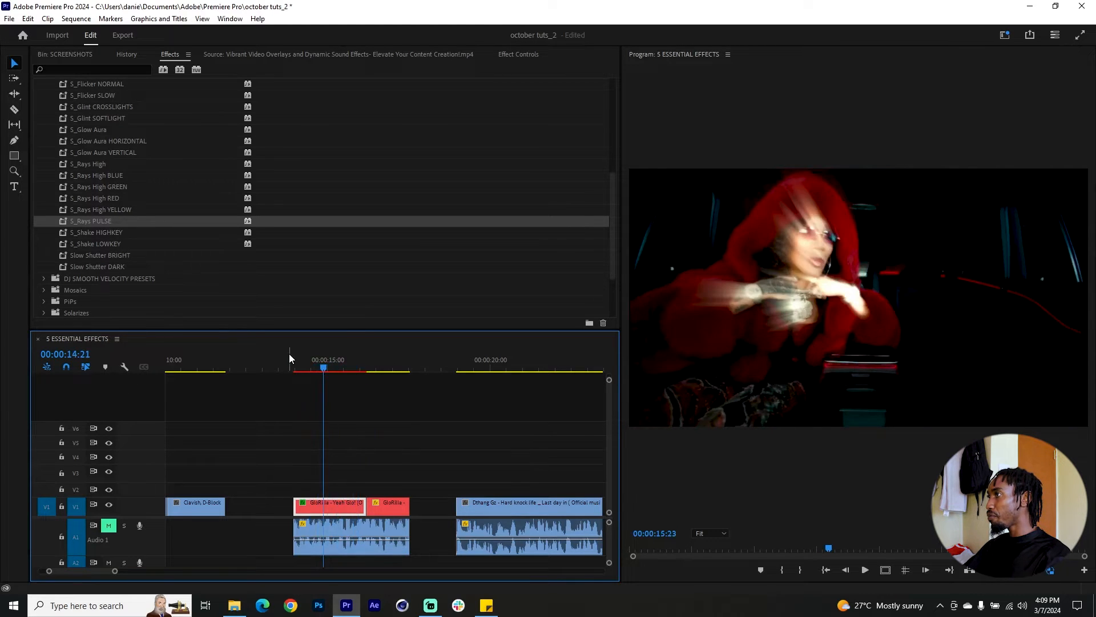
{"action": "left_click", "coordinate": [137, 232]}
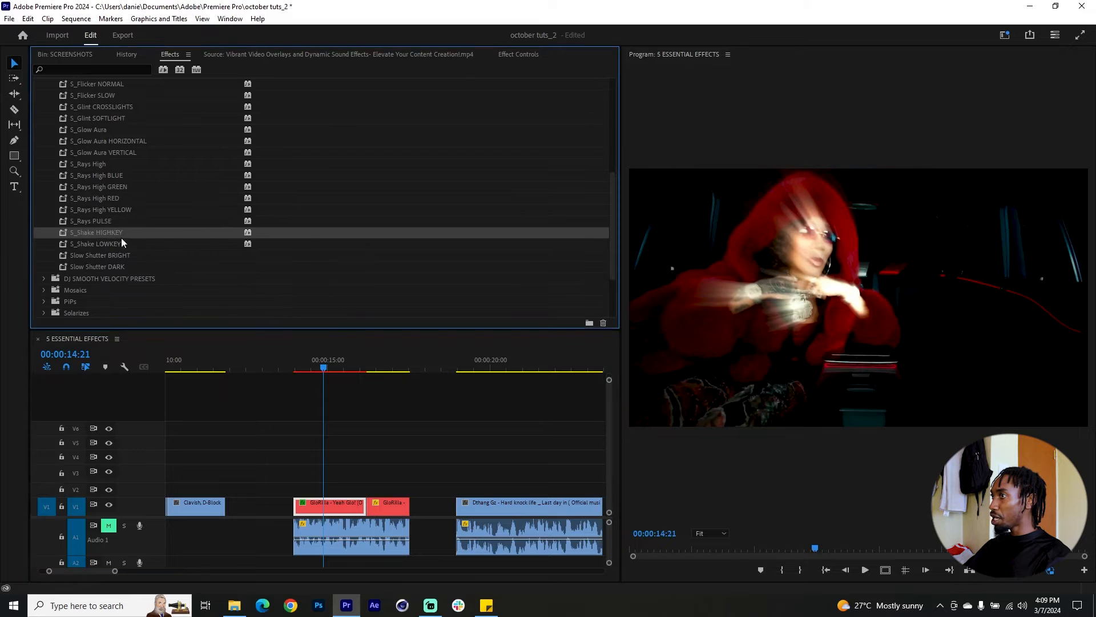
{"action": "key", "text": "ctrl+z"}
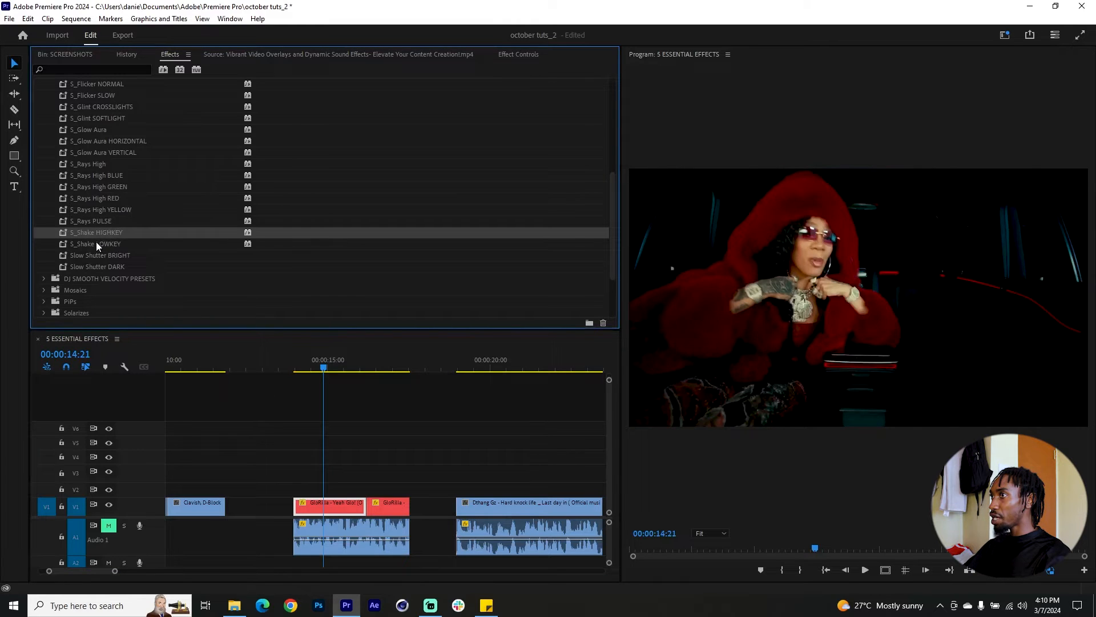
{"action": "left_click_drag", "start_coordinate": [95, 246], "coordinate": [298, 503]}
{"action": "left_click_drag", "start_coordinate": [306, 370], "coordinate": [365, 391]}
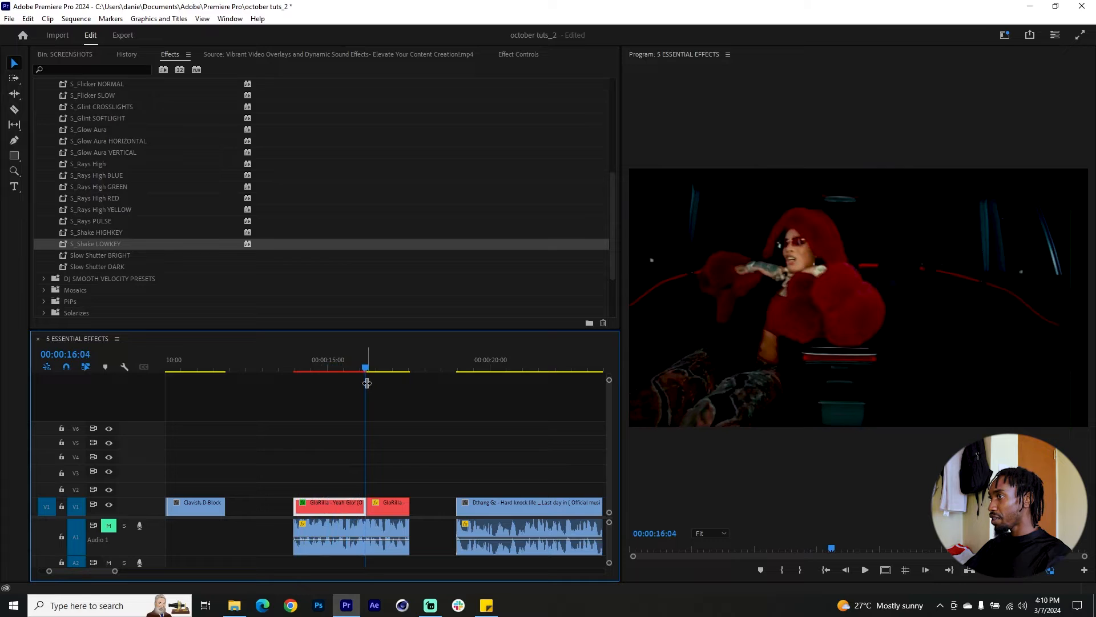
Apply the Slow Shutter BRIGHT preset to the first GloRilla clip and preview it from 00:00:14:00.
{"action": "left_click_drag", "start_coordinate": [106, 261], "coordinate": [329, 502]}
{"action": "left_click", "coordinate": [299, 368]}
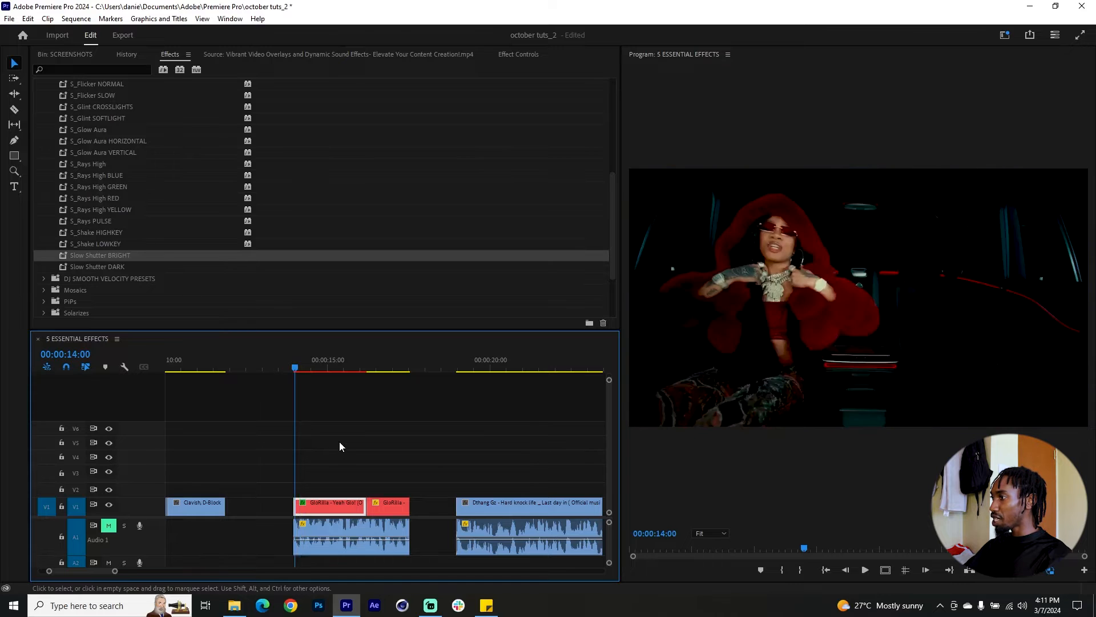
{"action": "key", "text": "space"}
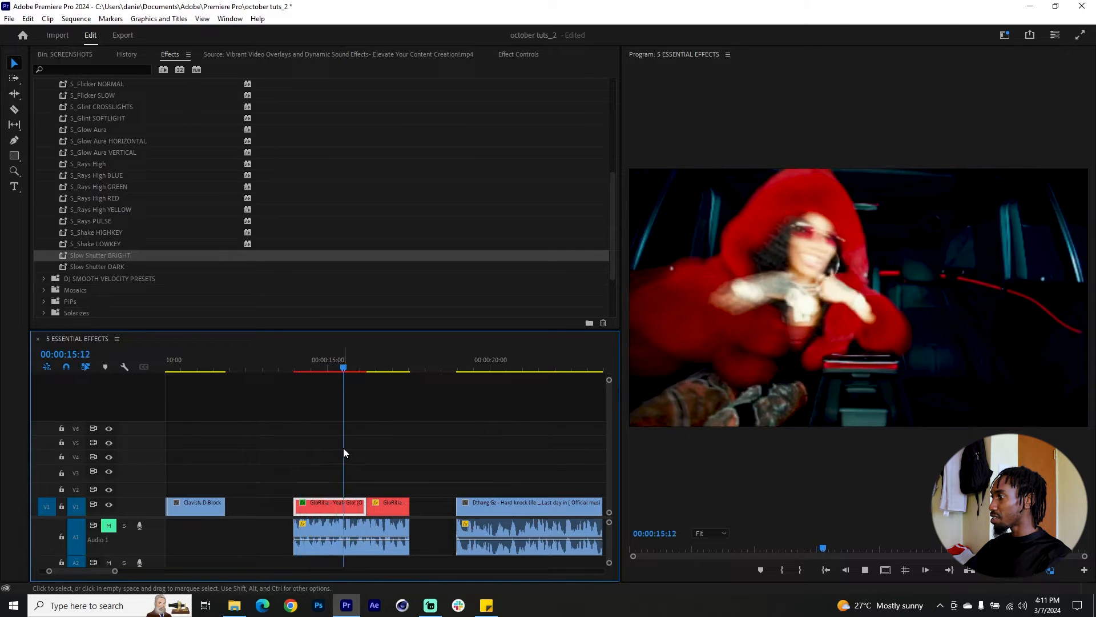
{"action": "left_click", "coordinate": [377, 365]}
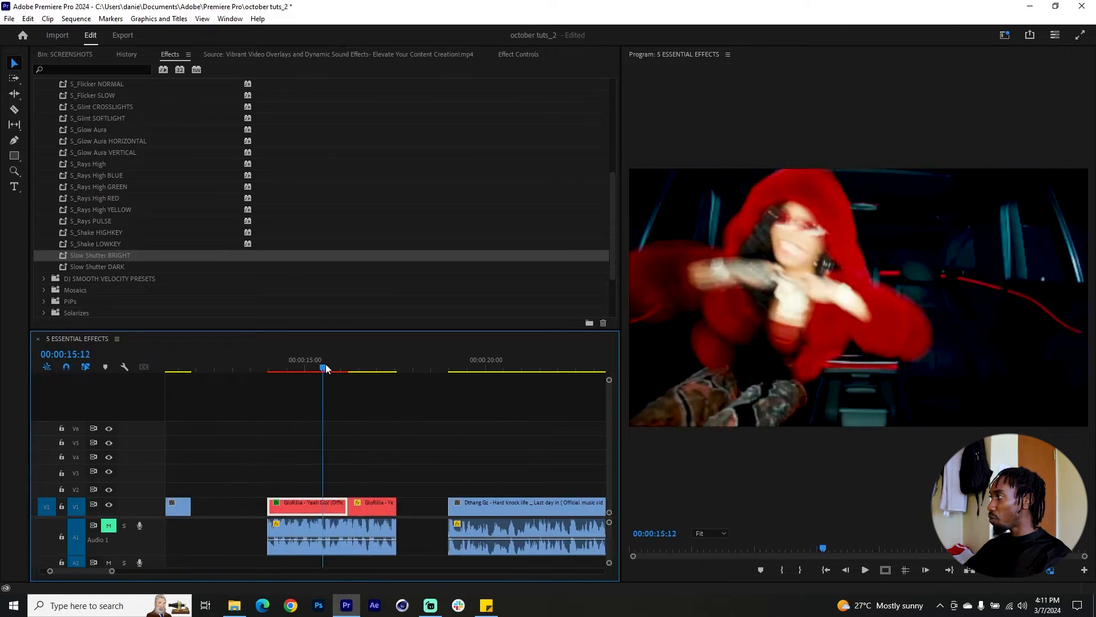
{"action": "left_click_drag", "start_coordinate": [324, 367], "coordinate": [350, 374]}
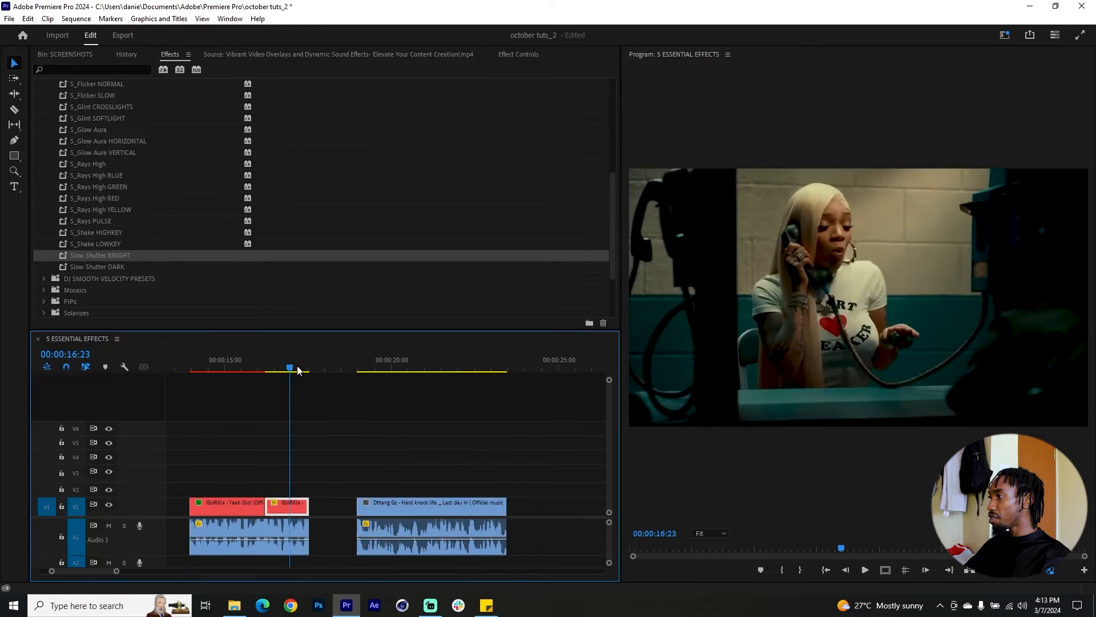
Review the start of the Dthang Gz clip and replace it with an After Effects composition.
{"action": "left_click", "coordinate": [366, 369]}
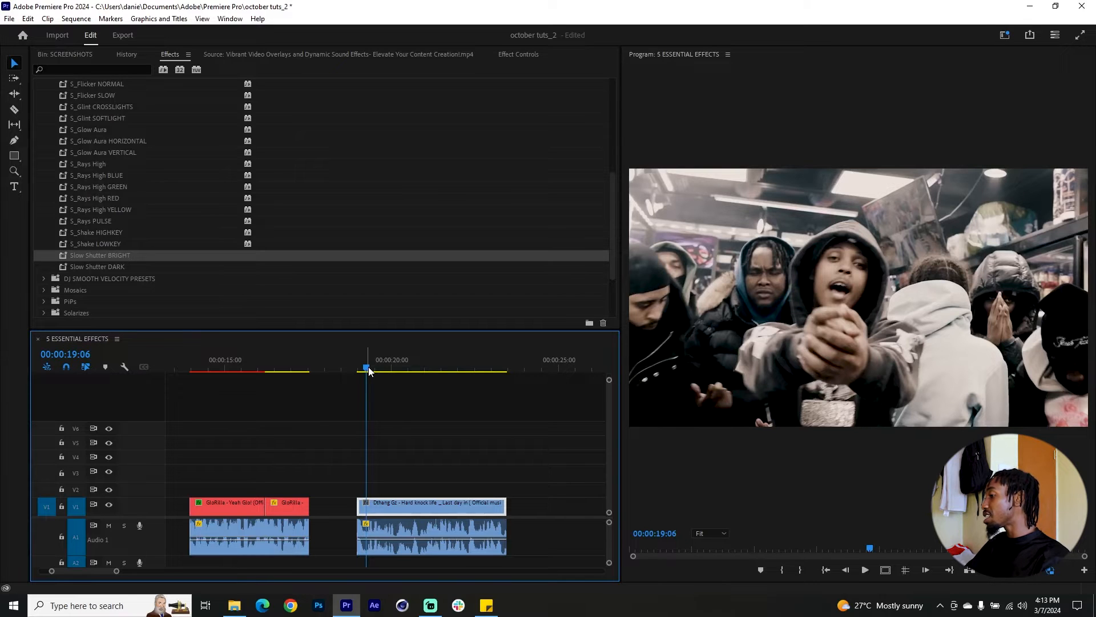
{"action": "left_click_drag", "start_coordinate": [363, 373], "coordinate": [373, 358]}
{"action": "right_click", "coordinate": [426, 505]}
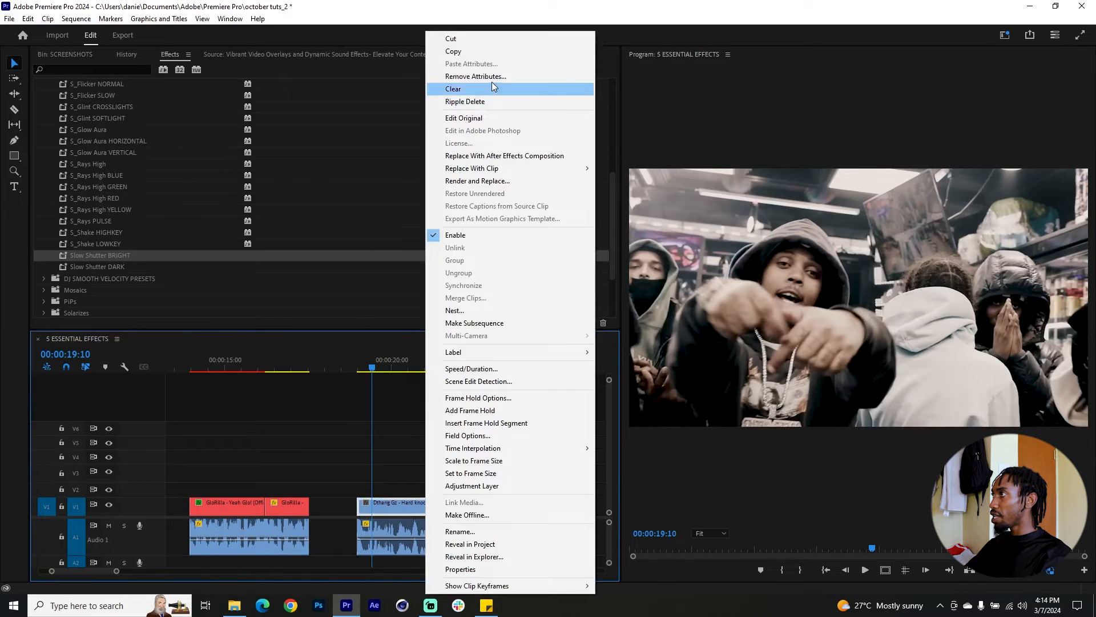
{"action": "left_click", "coordinate": [544, 158]}
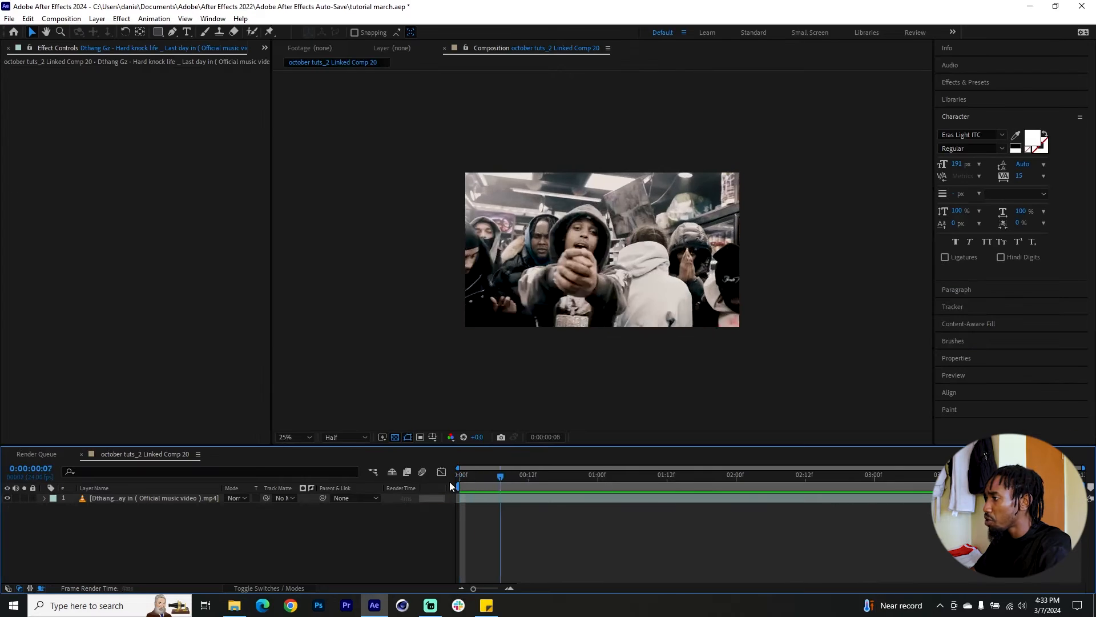
Preview the linked composition from its first frame in After Effects.
{"action": "key", "text": "Home"}
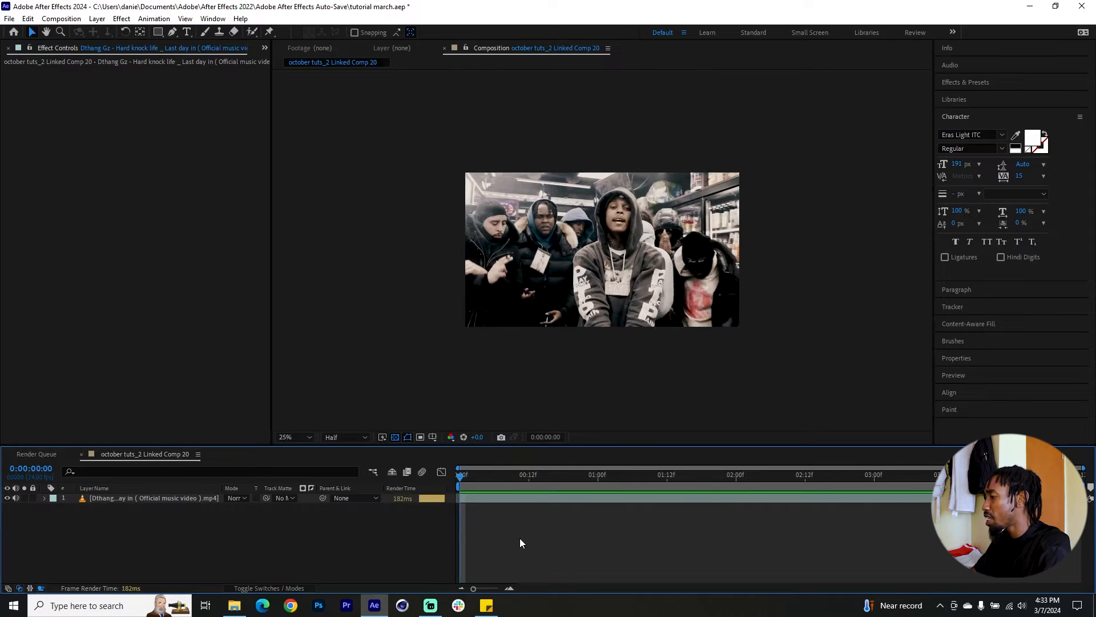
{"action": "key", "text": "space"}
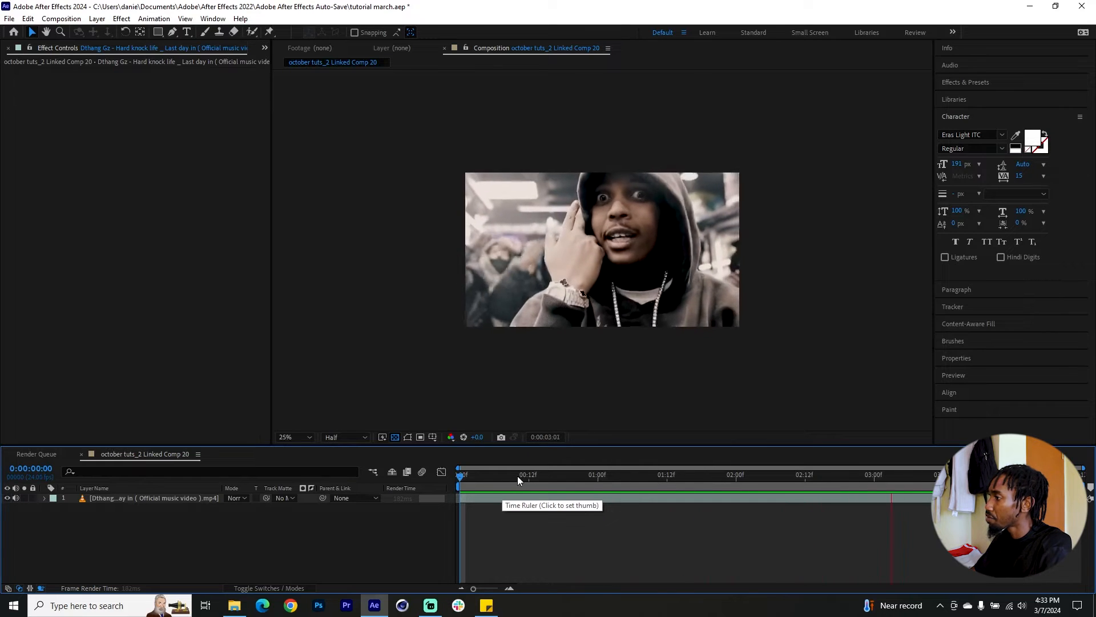
{"action": "key", "text": "space"}
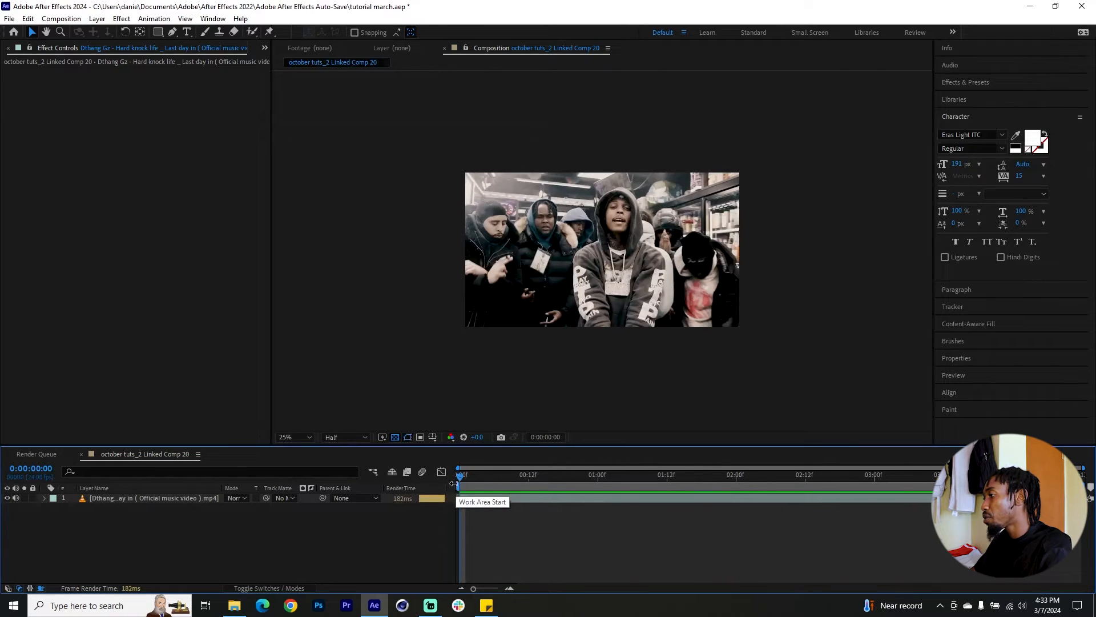
Add a text layer reading "I GOTTA" over the footage and lower it to position 112, 320.
{"action": "left_click", "coordinate": [187, 32]}
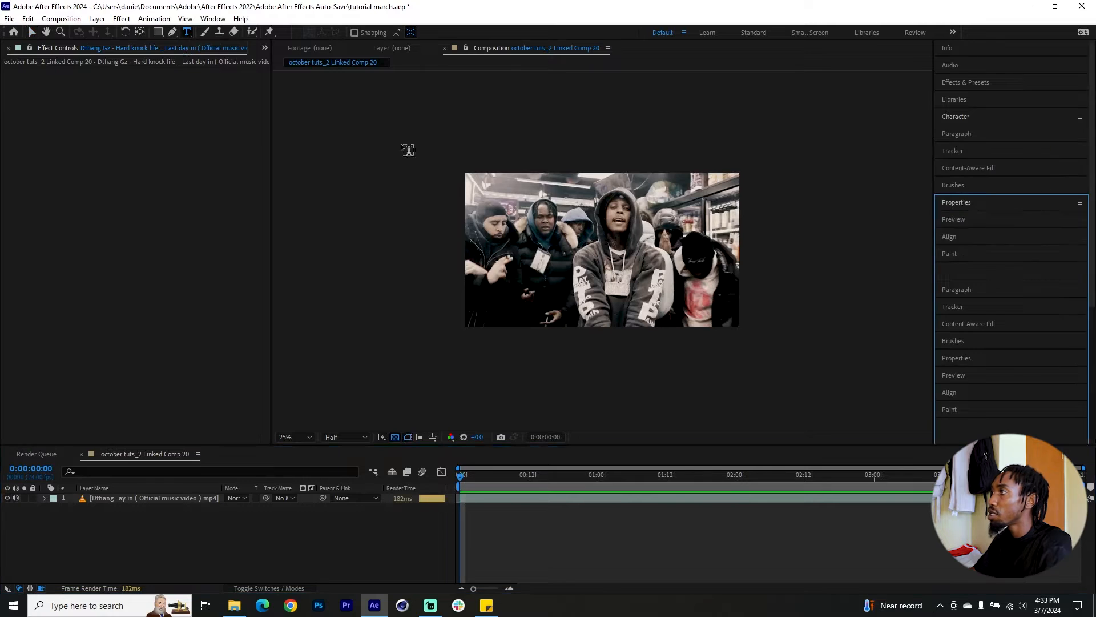
{"action": "left_click", "coordinate": [482, 188]}
{"action": "type", "text": "I GOTT"}
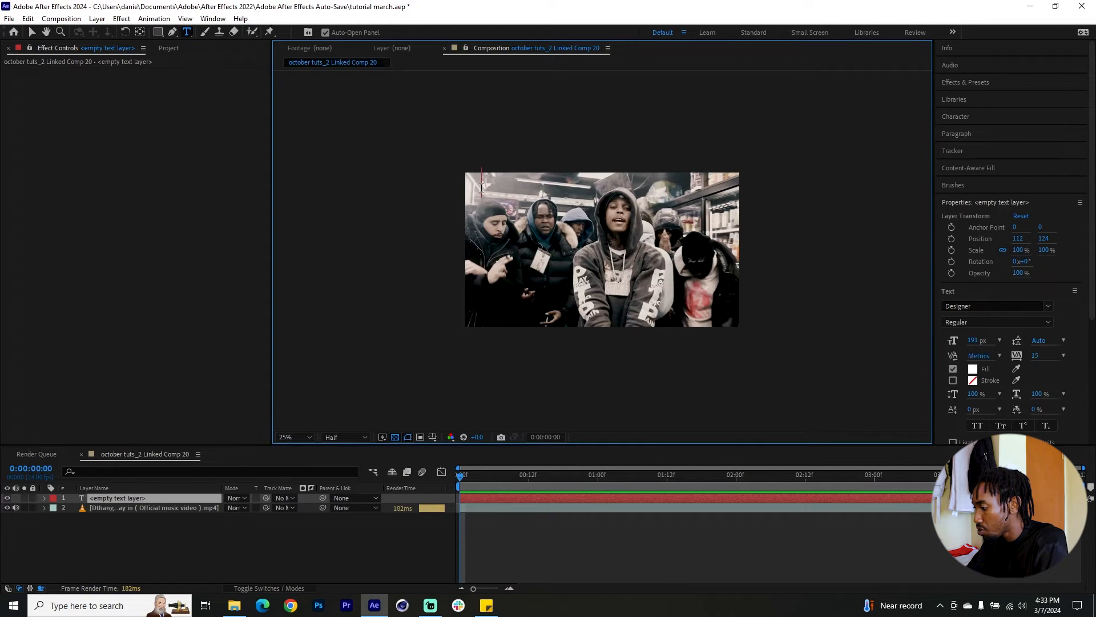
{"action": "type", "text": "A"}
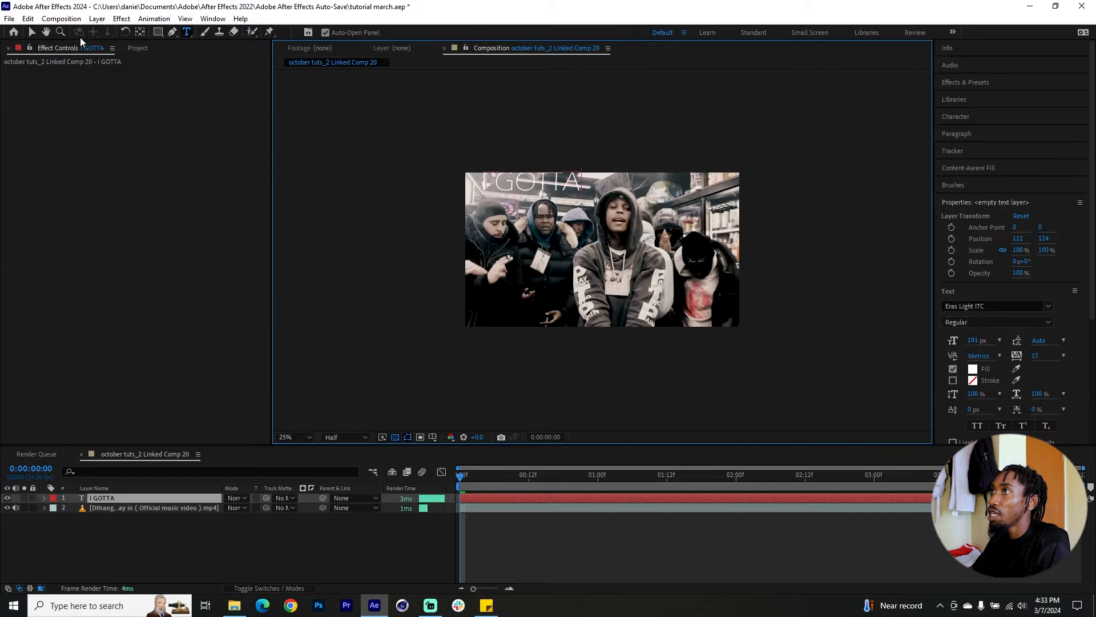
{"action": "left_click", "coordinate": [32, 32]}
{"action": "left_click_drag", "start_coordinate": [571, 183], "coordinate": [570, 212]}
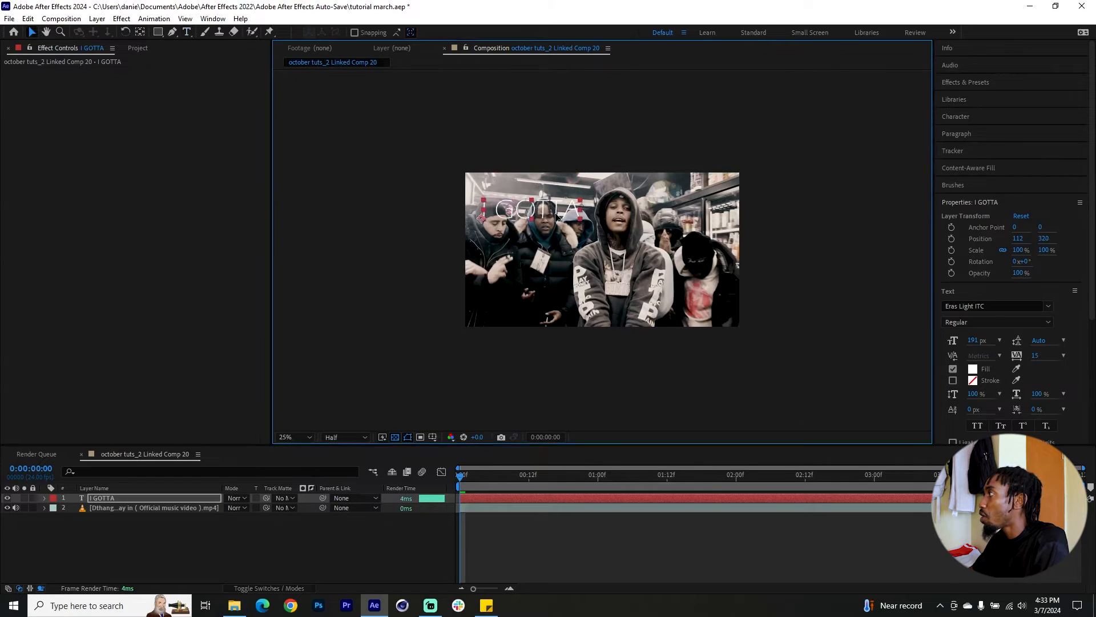
Change the font of the "I GOTTA" text to Designer.
{"action": "left_click", "coordinate": [988, 118]}
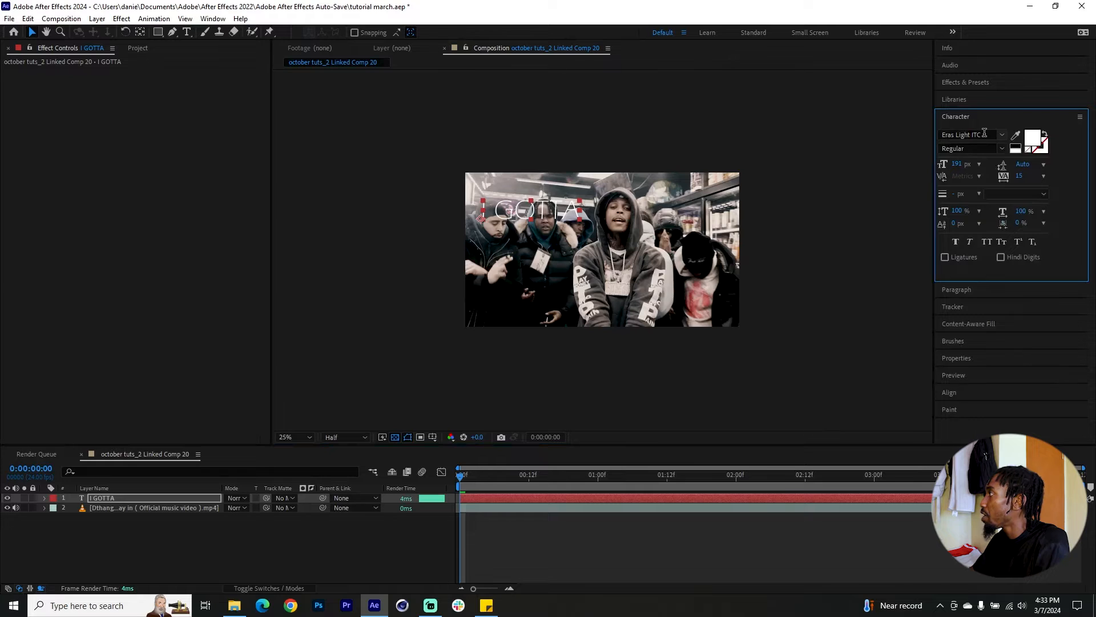
{"action": "left_click", "coordinate": [984, 134]}
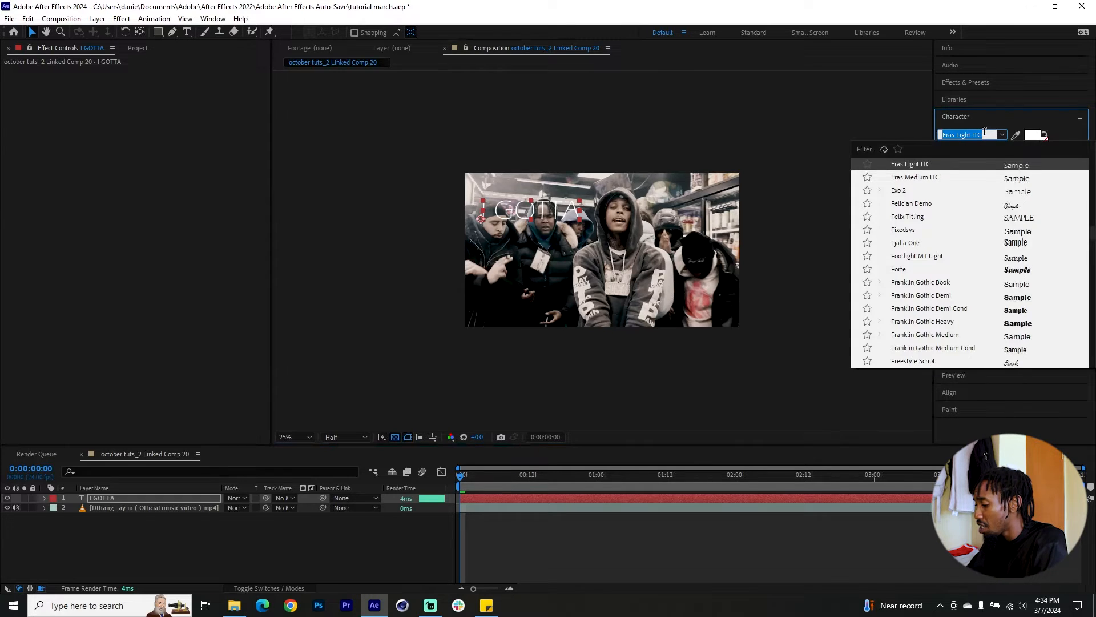
{"action": "type", "text": "desi"}
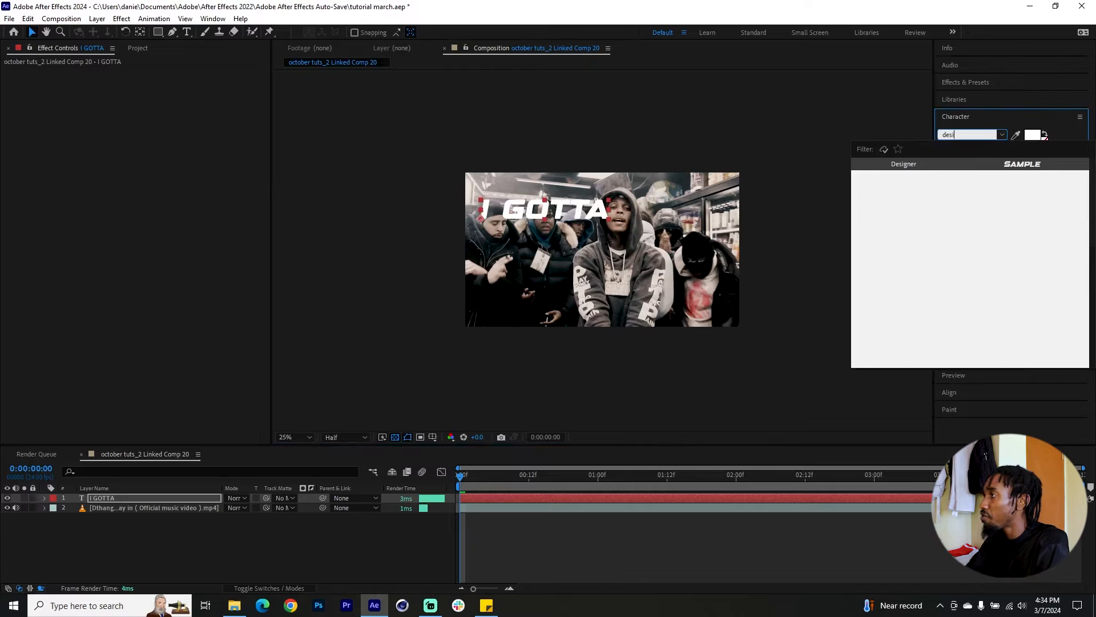
{"action": "left_click", "coordinate": [916, 165]}
Set the fill colour of the "I GOTTA" text to orange, FDA805.
{"action": "left_click", "coordinate": [1032, 139]}
{"action": "left_click", "coordinate": [182, 162]}
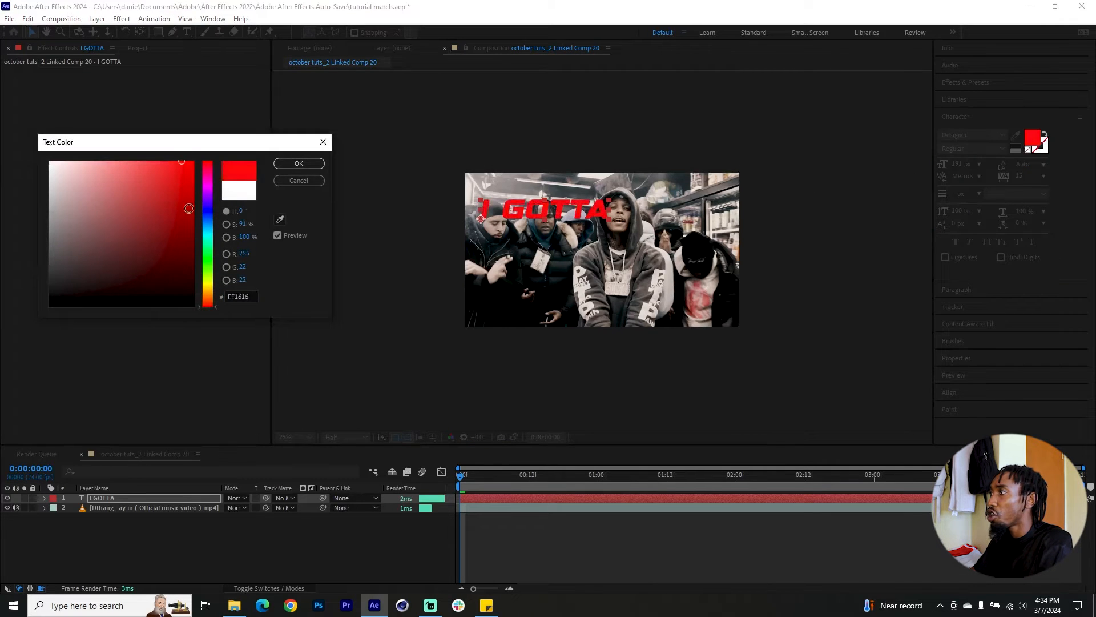
{"action": "left_click_drag", "start_coordinate": [182, 162], "coordinate": [191, 162]}
{"action": "left_click_drag", "start_coordinate": [207, 306], "coordinate": [210, 296]}
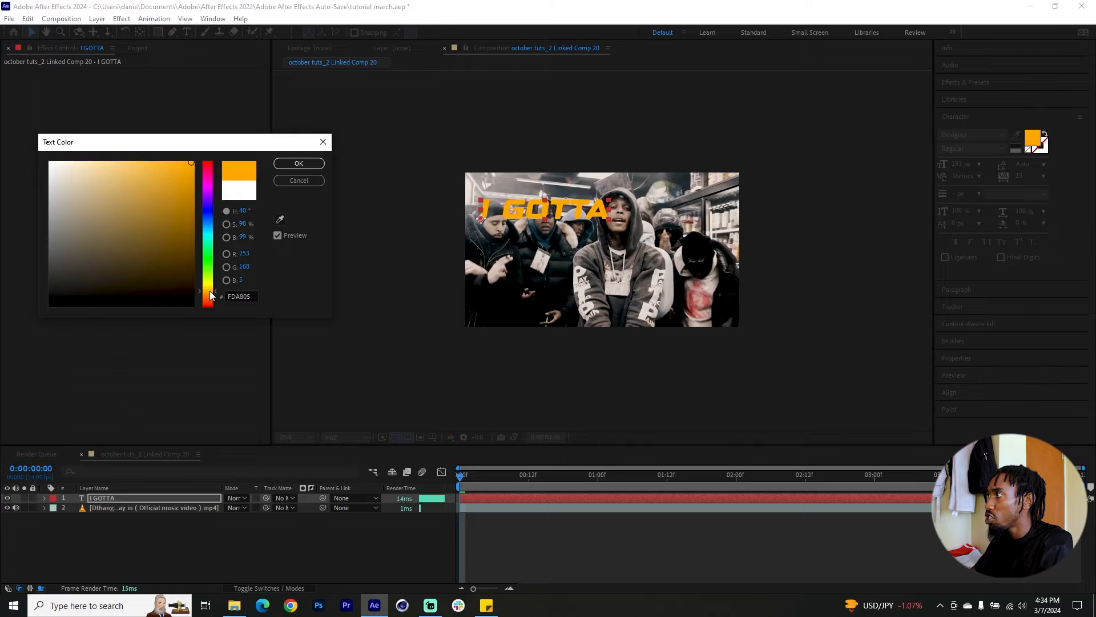
{"action": "key", "text": "Return"}
Give the text a black 24 px stroke with fill over stroke, and set its tracking to 64.
{"action": "left_click", "coordinate": [1040, 146]}
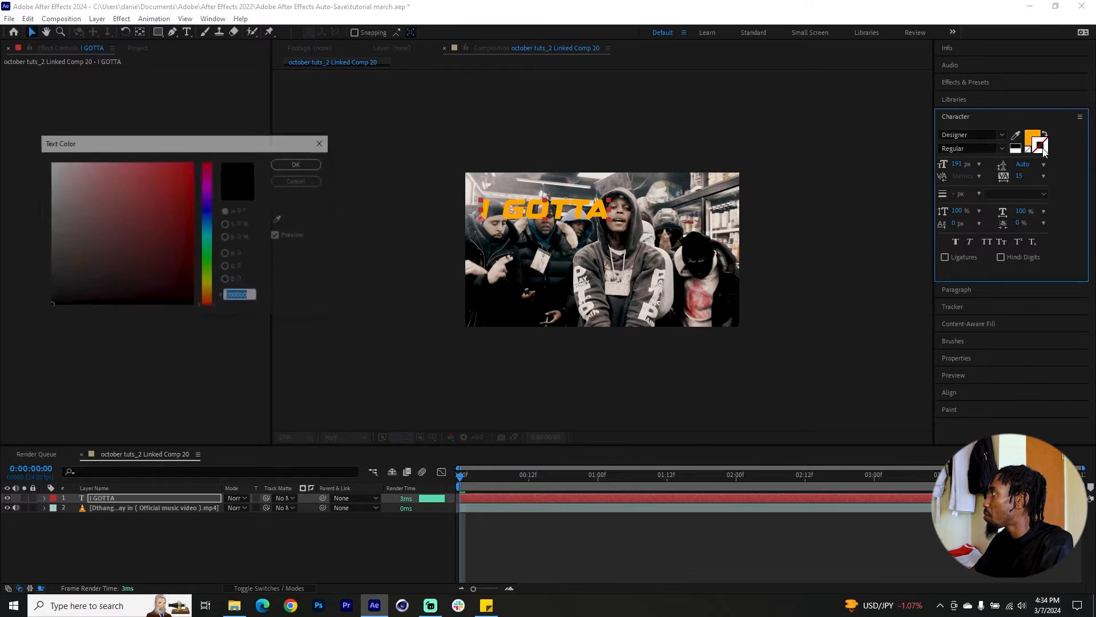
{"action": "left_click", "coordinate": [299, 163]}
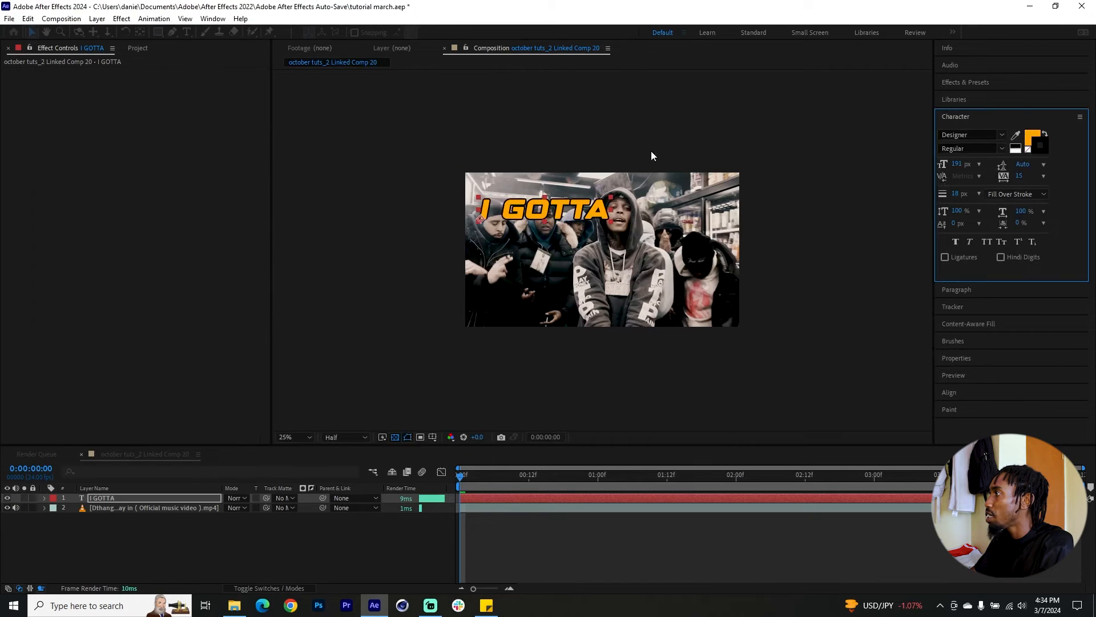
{"action": "left_click", "coordinate": [1008, 193]}
{"action": "left_click", "coordinate": [995, 194]}
{"action": "left_click_drag", "start_coordinate": [957, 195], "coordinate": [1059, 185]}
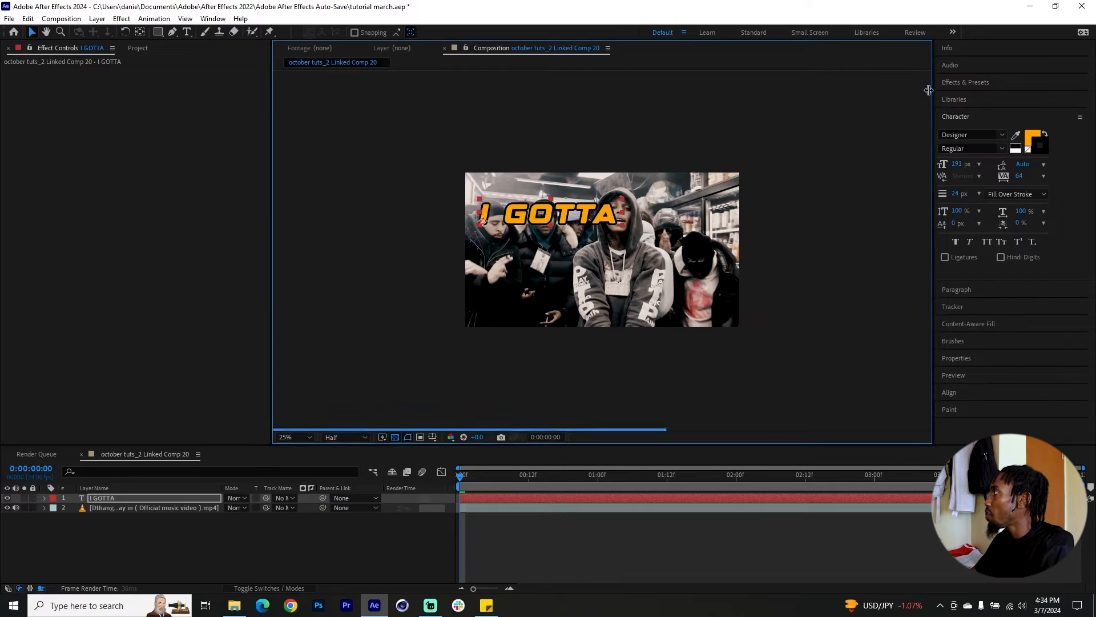
Find the Typewriter animation preset and apply it to the "I GOTTA" layer.
{"action": "left_click", "coordinate": [988, 83]}
{"action": "left_click", "coordinate": [978, 96]}
{"action": "type", "text": "t"}
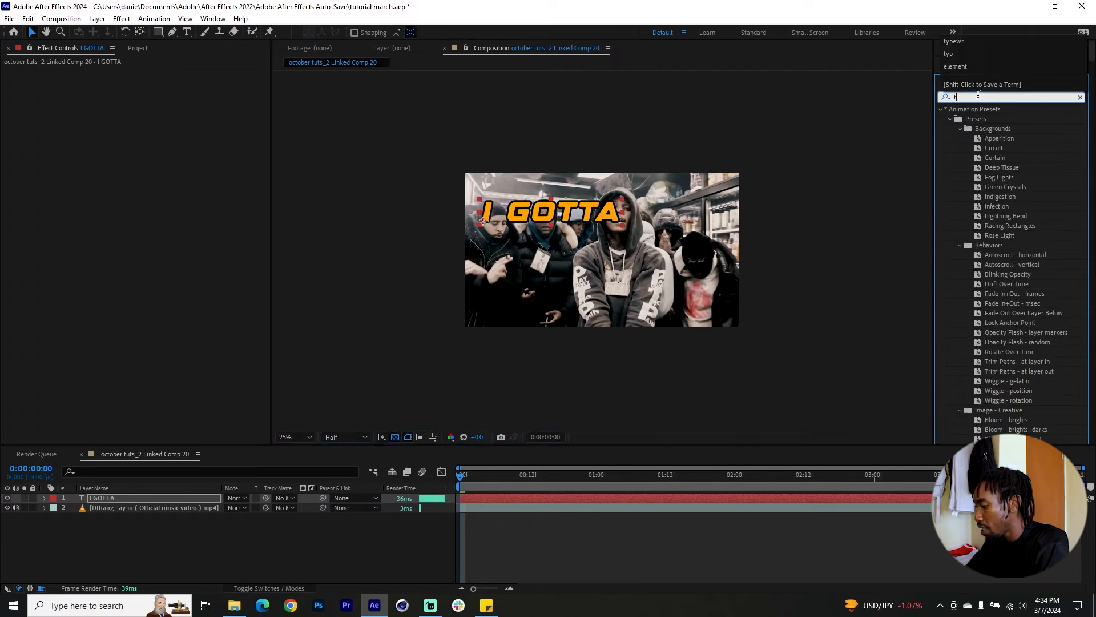
{"action": "type", "text": "ype"}
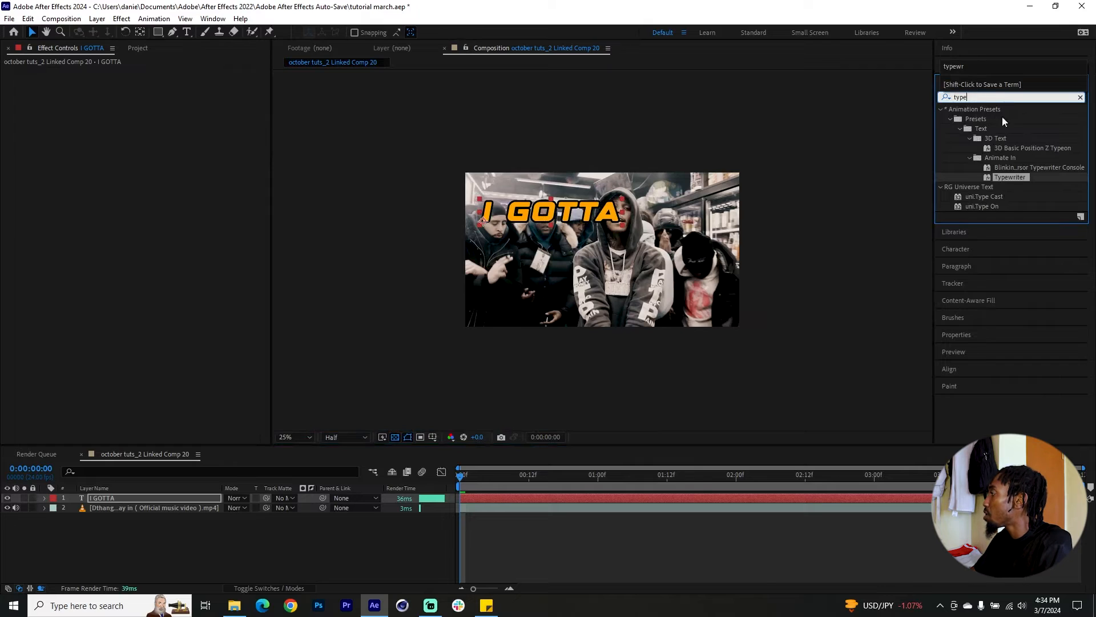
{"action": "left_click_drag", "start_coordinate": [1011, 178], "coordinate": [157, 497]}
Shorten the typewriter reveal by moving the range selector's last Start keyframe to 0:00:00:07, and check the text at that frame.
{"action": "left_click", "coordinate": [44, 498]}
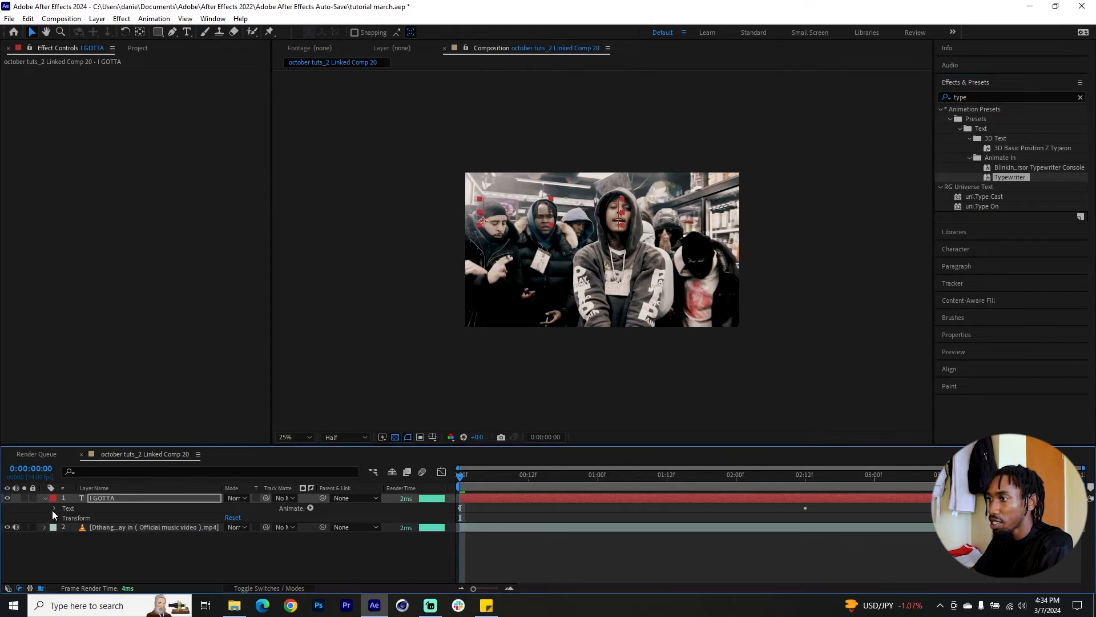
{"action": "left_click", "coordinate": [54, 509]}
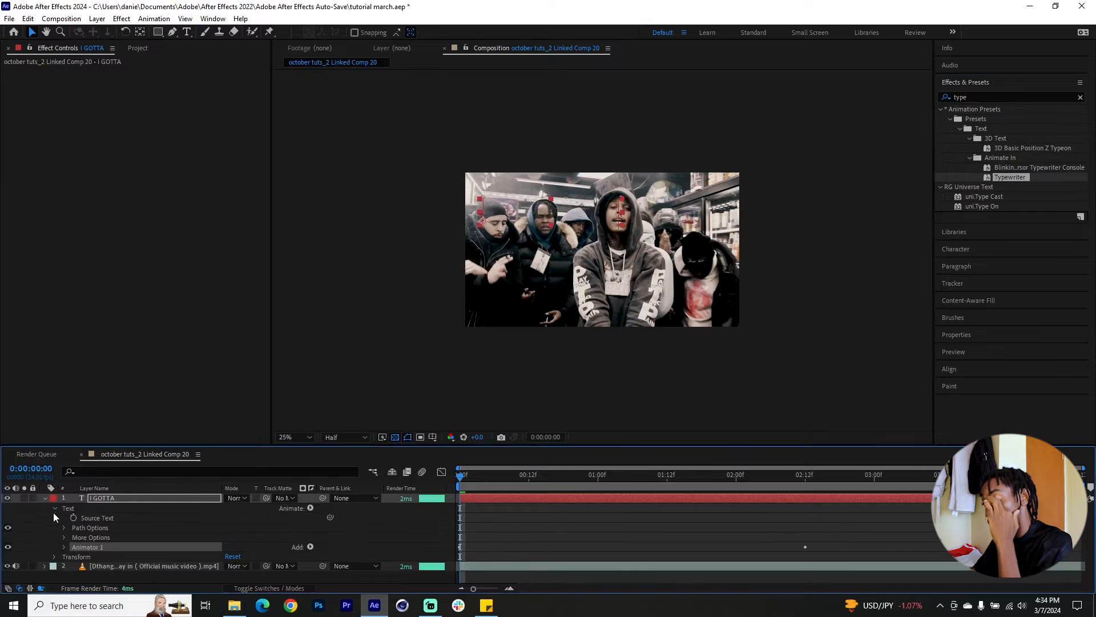
{"action": "left_click", "coordinate": [62, 545]}
{"action": "left_click", "coordinate": [74, 541]}
{"action": "left_click_drag", "start_coordinate": [806, 549], "coordinate": [496, 557]}
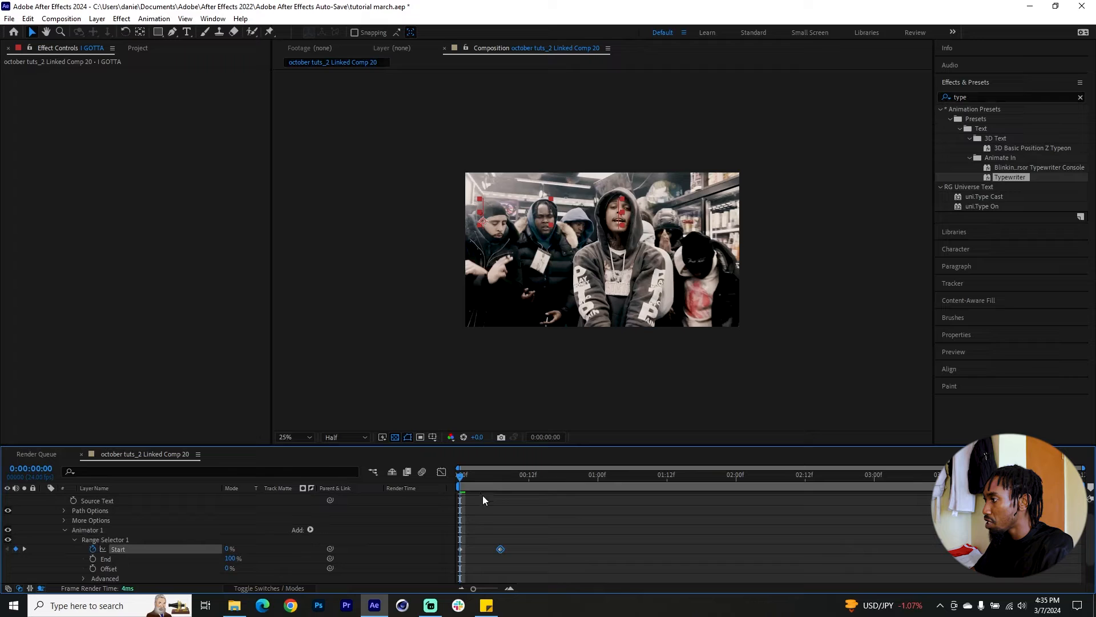
{"action": "left_click_drag", "start_coordinate": [463, 484], "coordinate": [500, 493]}
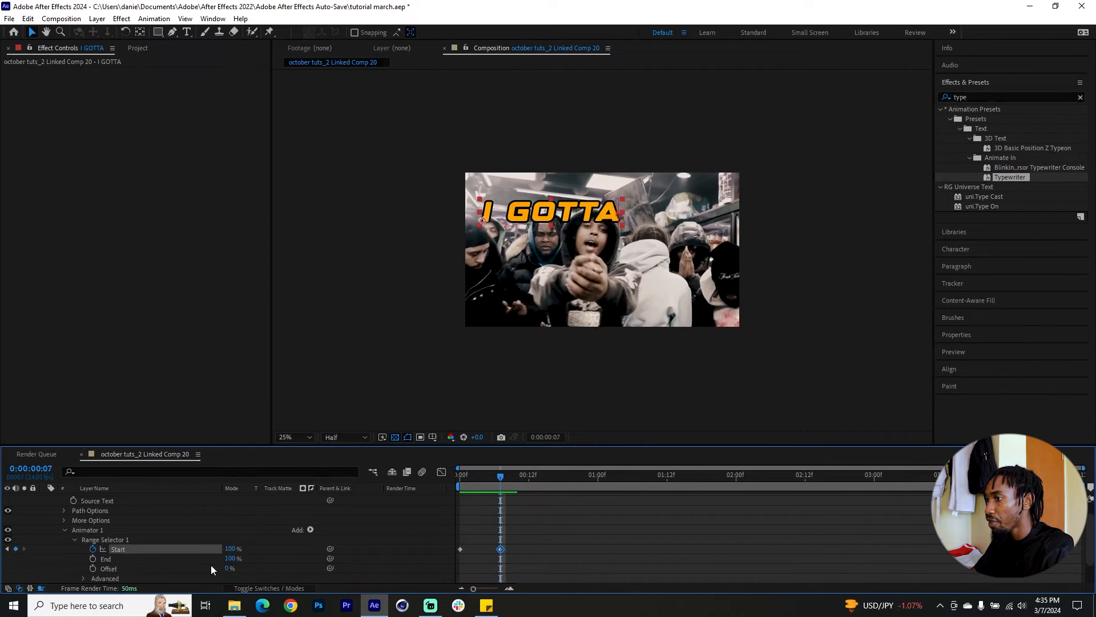
Examine the range selector's advanced Based On options and briefly play the text animation.
{"action": "scroll", "coordinate": [111, 565], "scroll_direction": "down", "scroll_amount": 1}
{"action": "left_click", "coordinate": [84, 550]}
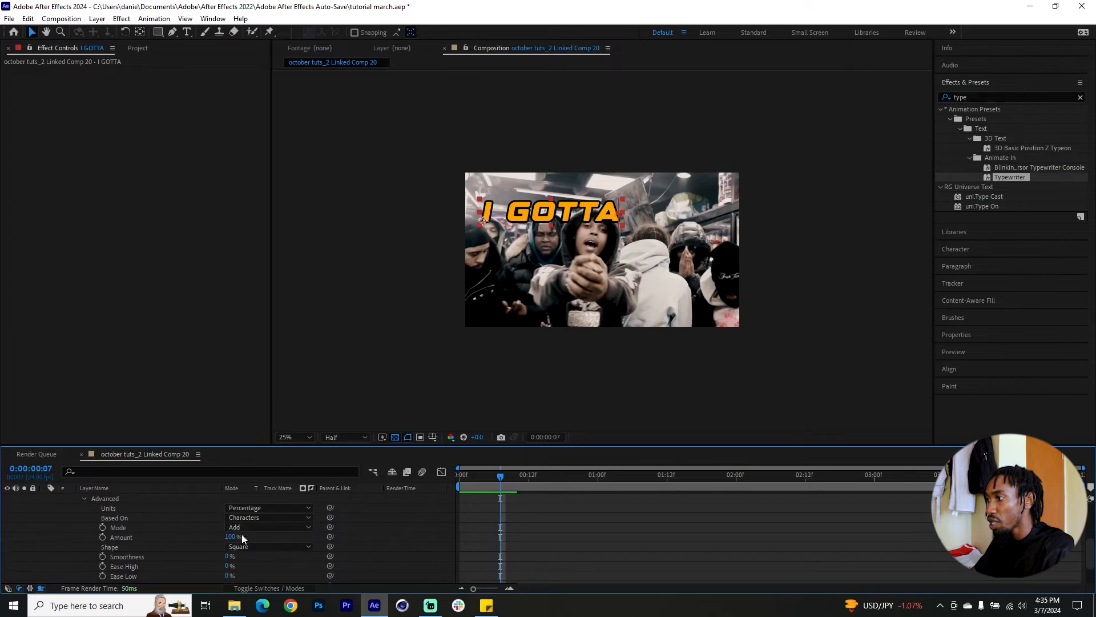
{"action": "left_click", "coordinate": [250, 518]}
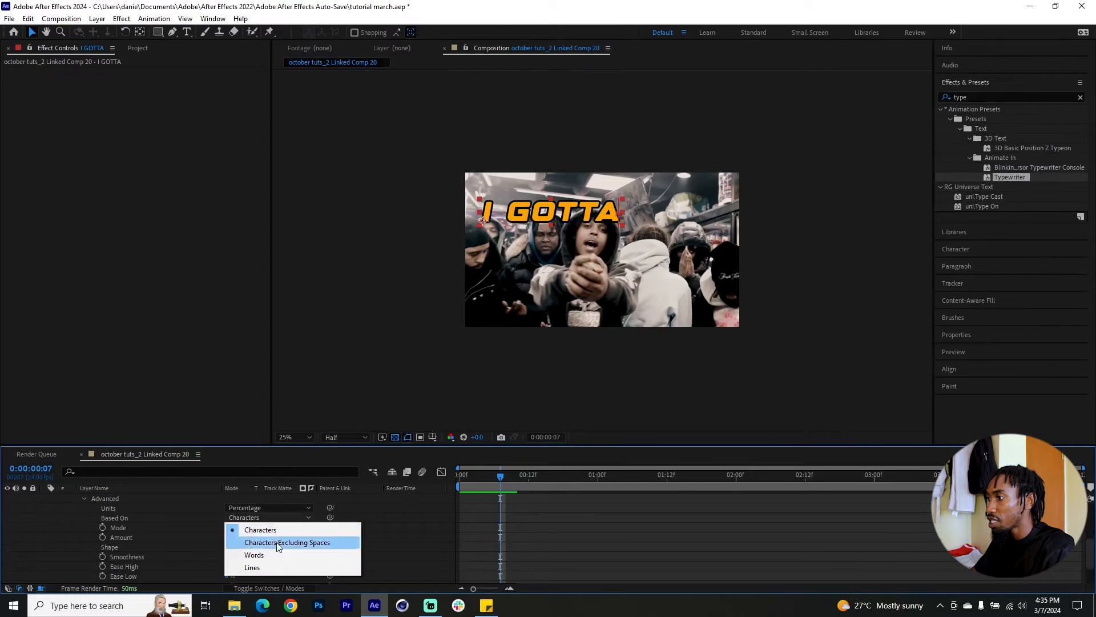
{"action": "left_click", "coordinate": [167, 509]}
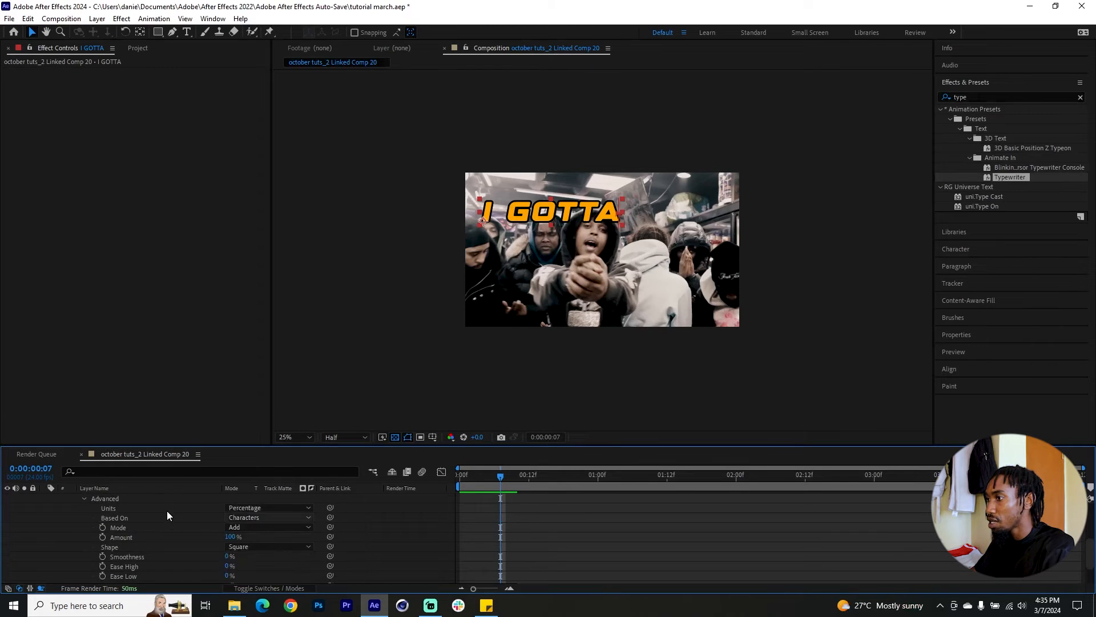
{"action": "left_click", "coordinate": [84, 499]}
{"action": "key", "text": "space"}
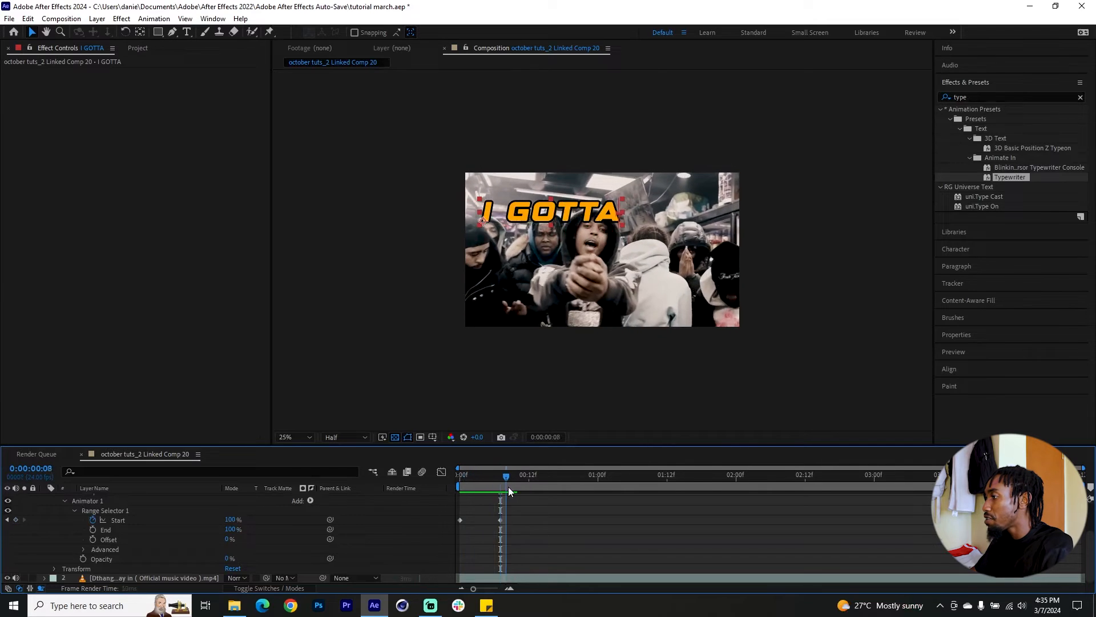
Add the expression wiggle(4,40) to the "I GOTTA" layer's Position and preview the shake from the first frame.
{"action": "key", "text": "Home"}
{"action": "scroll", "coordinate": [477, 511], "scroll_direction": "up", "scroll_amount": 2}
{"action": "left_click", "coordinate": [157, 496]}
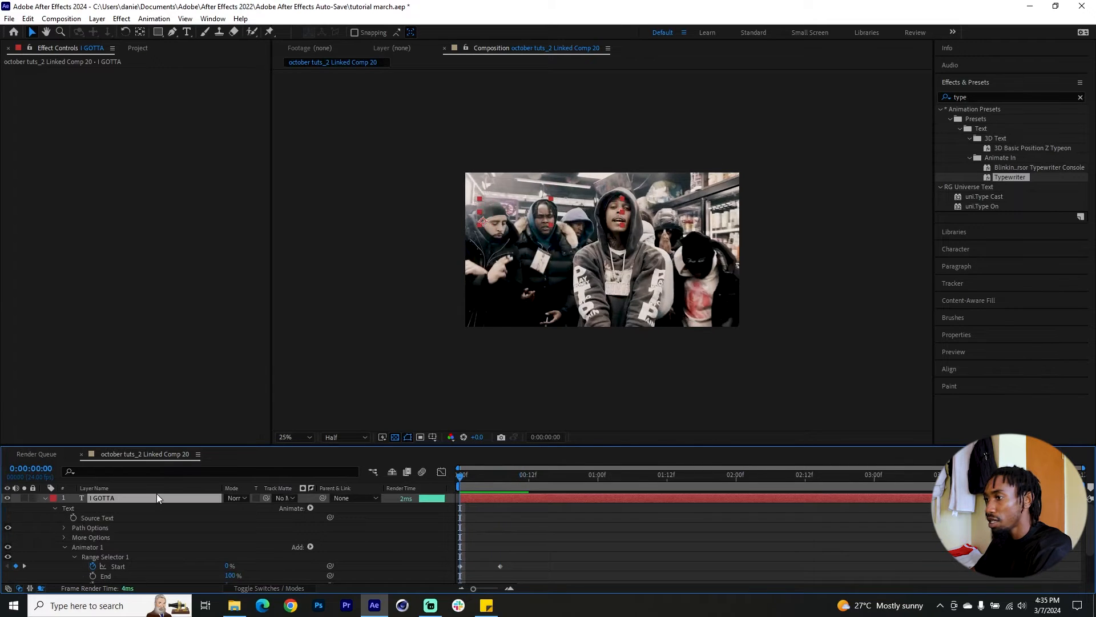
{"action": "key", "text": "p"}
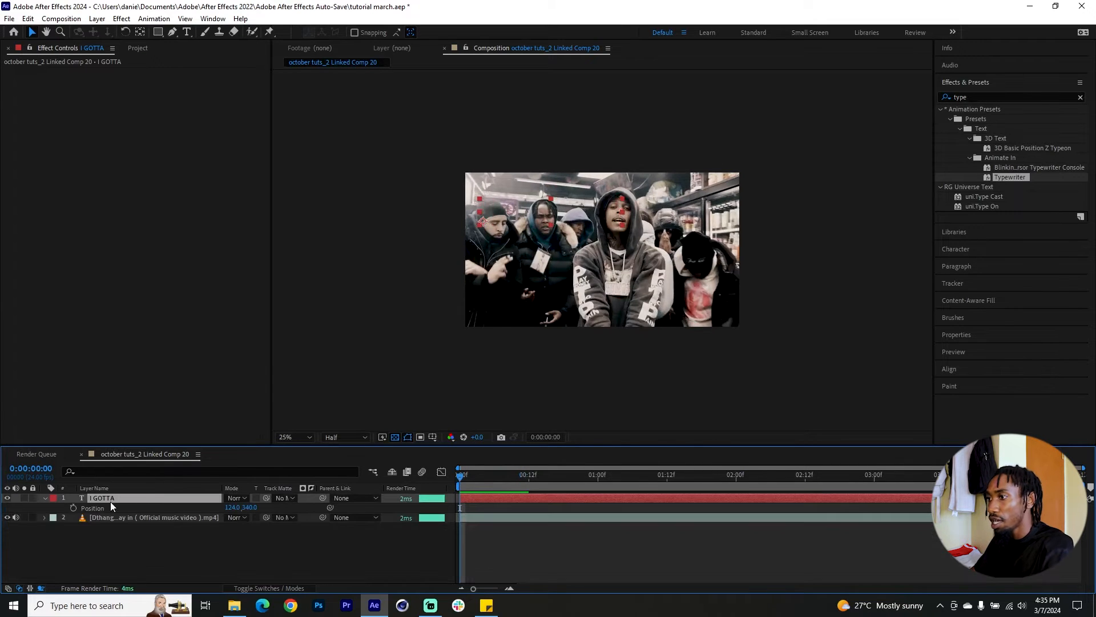
{"action": "left_click", "coordinate": [74, 508], "text": "alt"}
{"action": "type", "text": "wiggle()"}
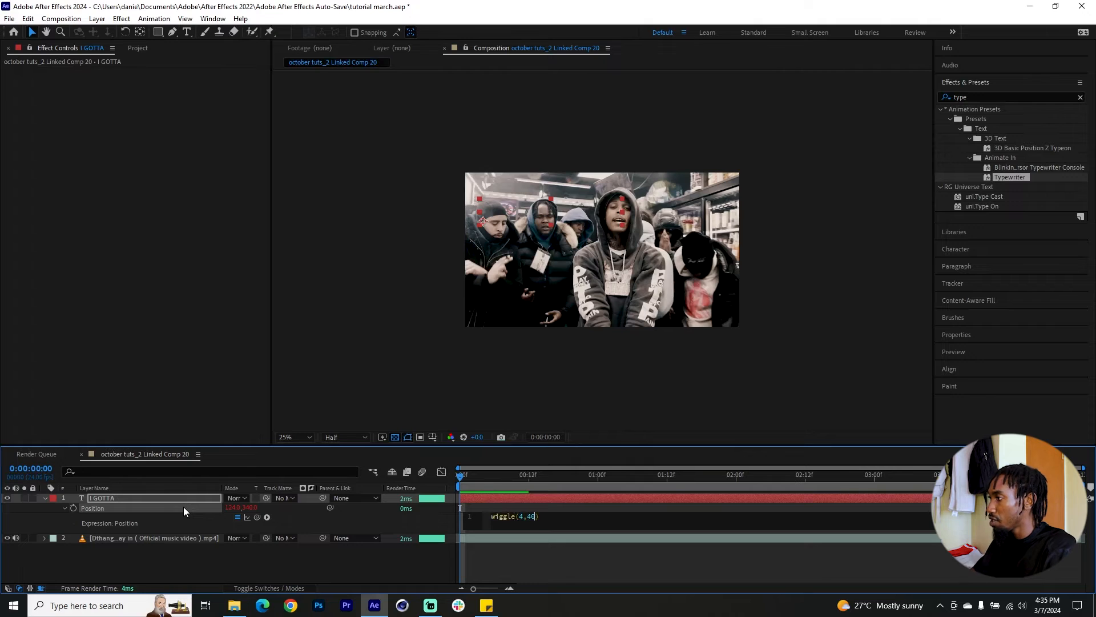
{"action": "left_click", "coordinate": [485, 492]}
{"action": "key", "text": "space"}
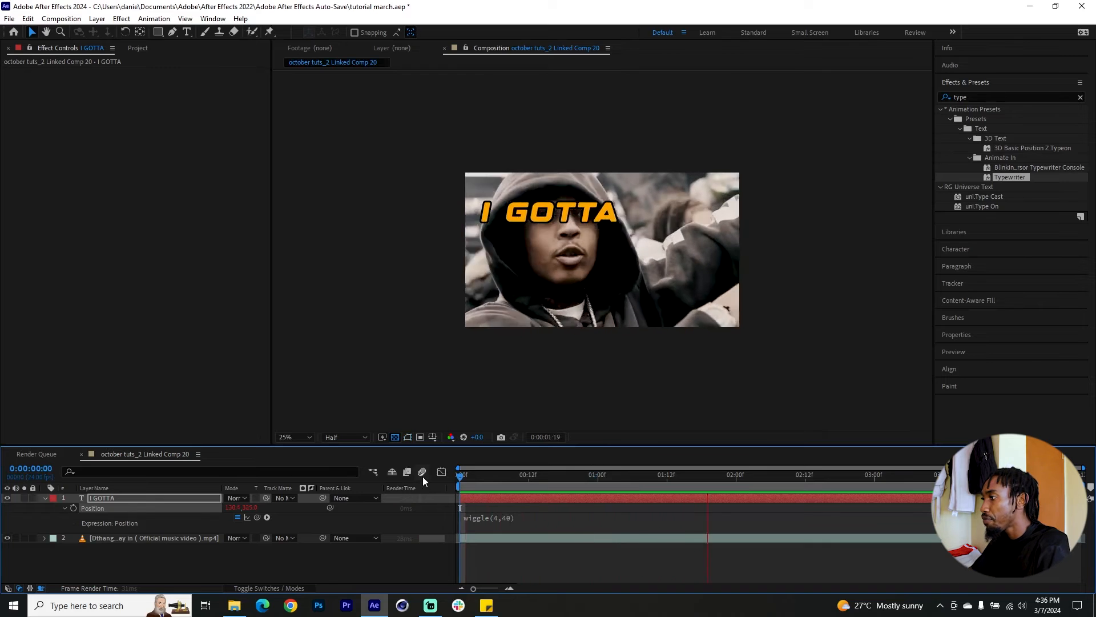
Keyframe the text's Position from above the frame at the first frame to about 196, 372 at 0:00:00:05, and preview the move.
{"action": "left_click", "coordinate": [73, 508]}
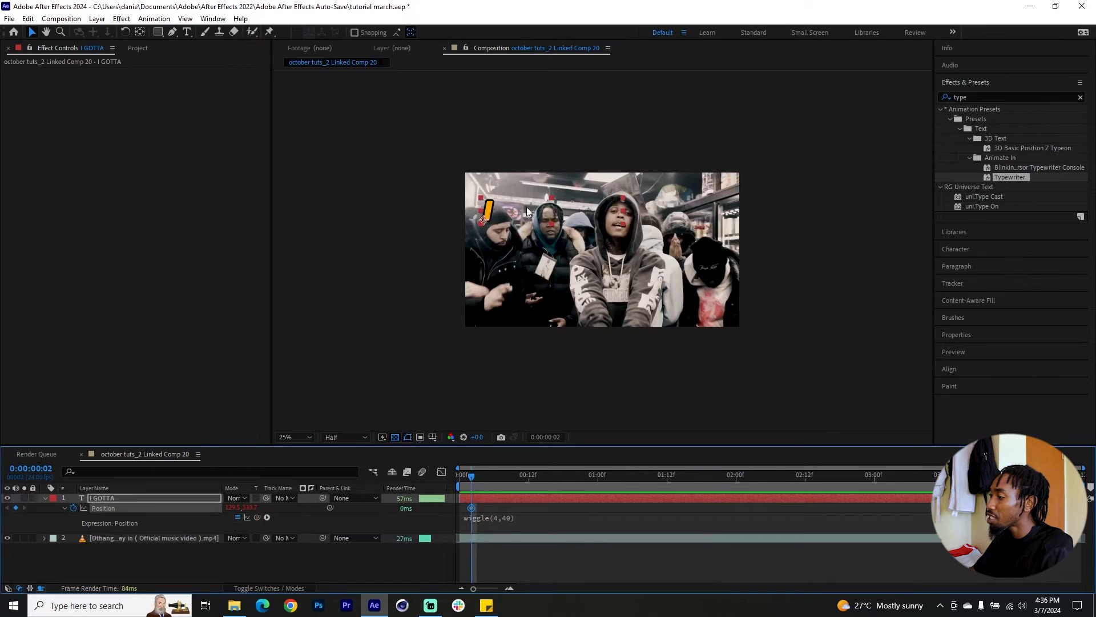
{"action": "left_click_drag", "start_coordinate": [512, 210], "coordinate": [501, 163]}
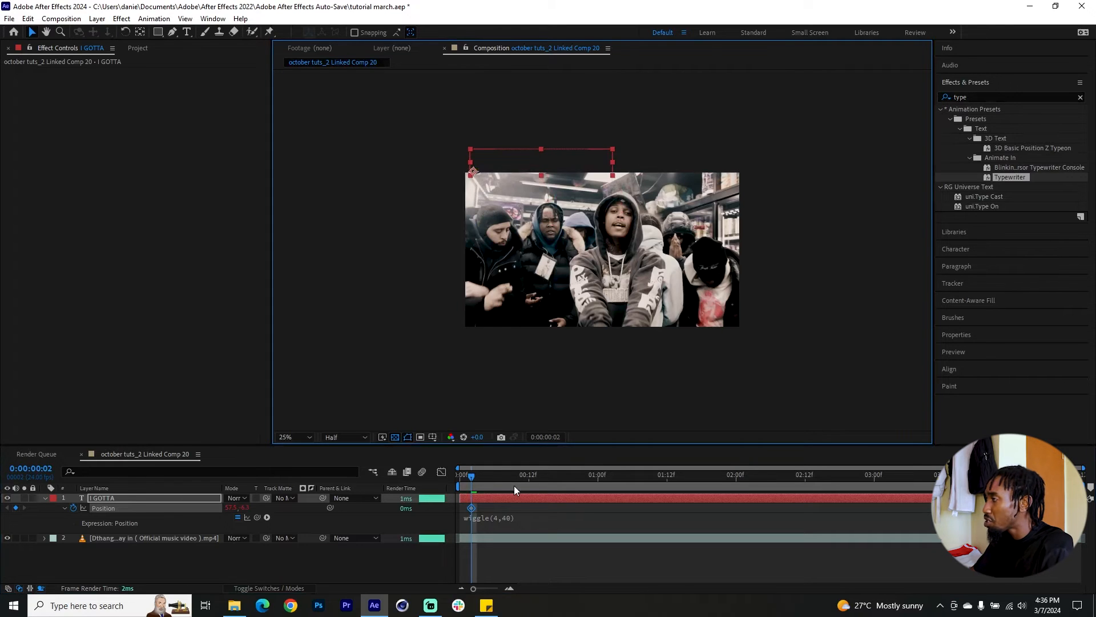
{"action": "left_click_drag", "start_coordinate": [471, 509], "coordinate": [489, 481]}
{"action": "left_click_drag", "start_coordinate": [538, 174], "coordinate": [553, 221]}
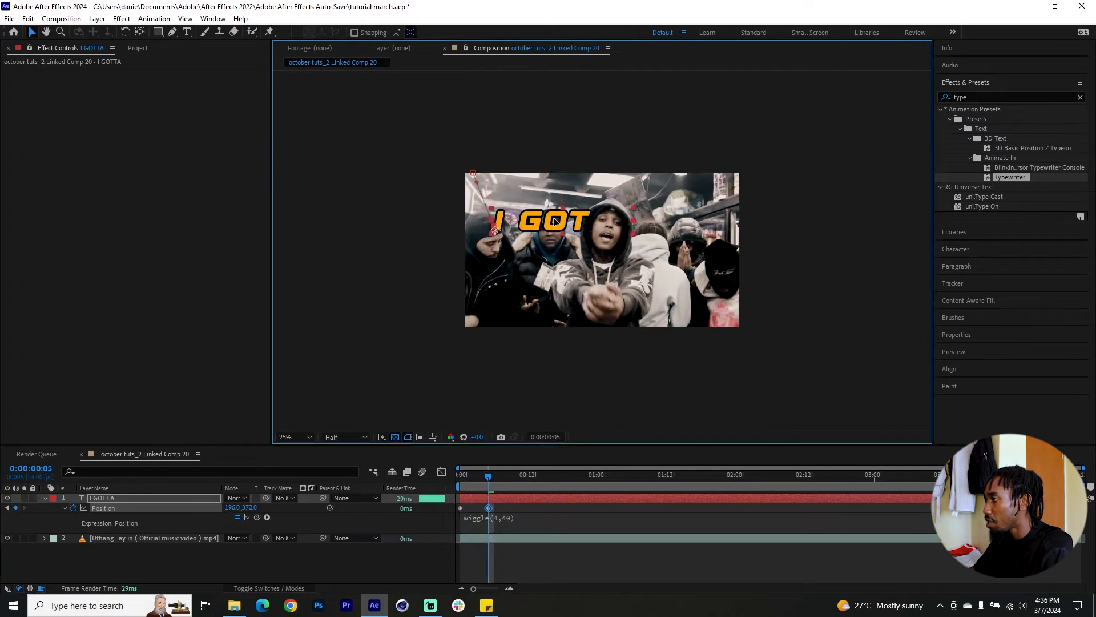
{"action": "key", "text": "space"}
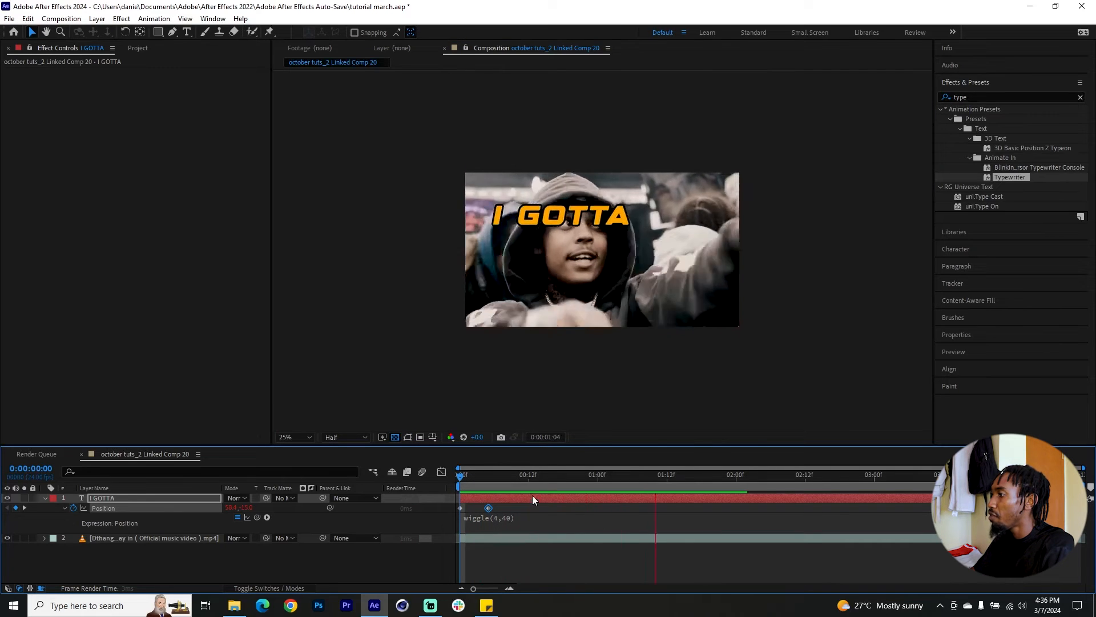
{"action": "key", "text": "space"}
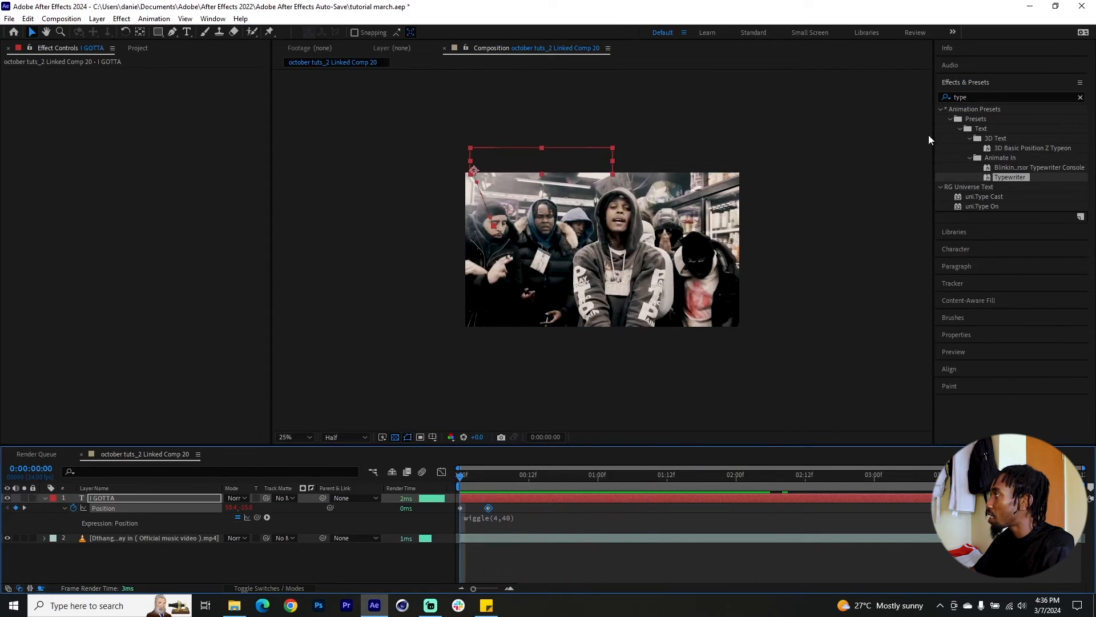
Apply the Drop Shadow effect to the "I GOTTA" layer and set its direction to 112° with a distance of 15.
{"action": "double_click", "coordinate": [973, 97]}
{"action": "type", "text": "droop"}
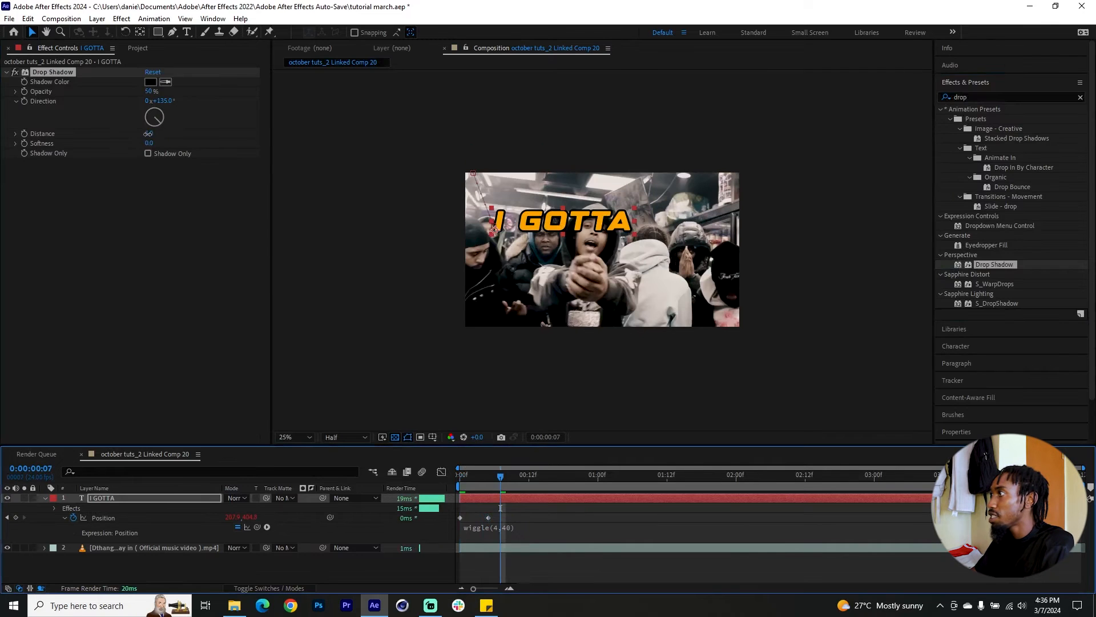
{"action": "left_click_drag", "start_coordinate": [151, 135], "coordinate": [154, 136]}
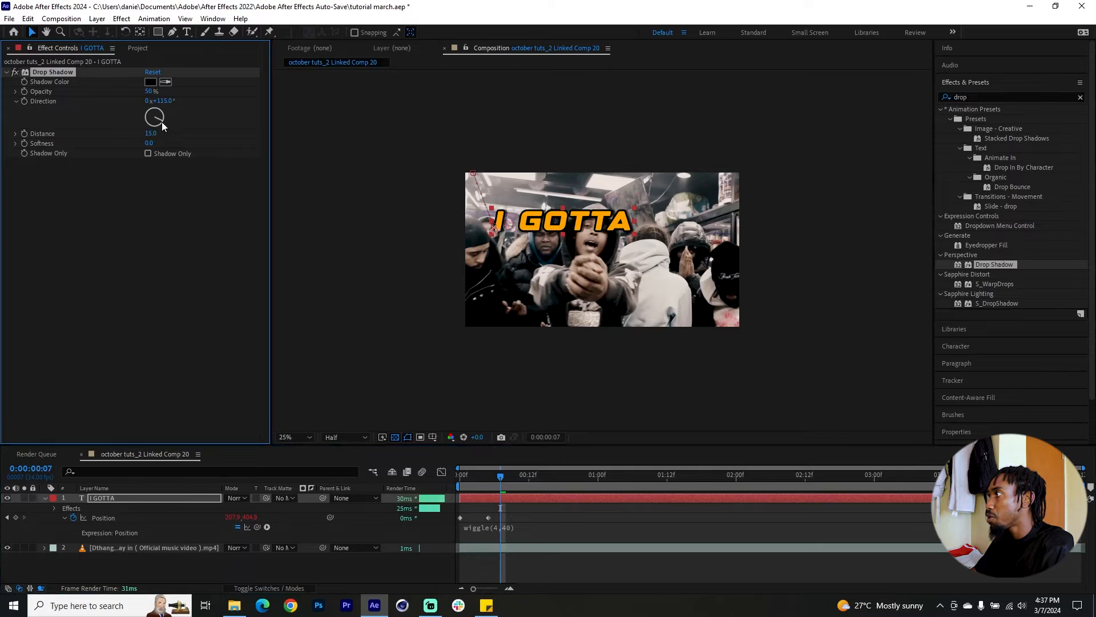
{"action": "left_click_drag", "start_coordinate": [158, 124], "coordinate": [164, 121]}
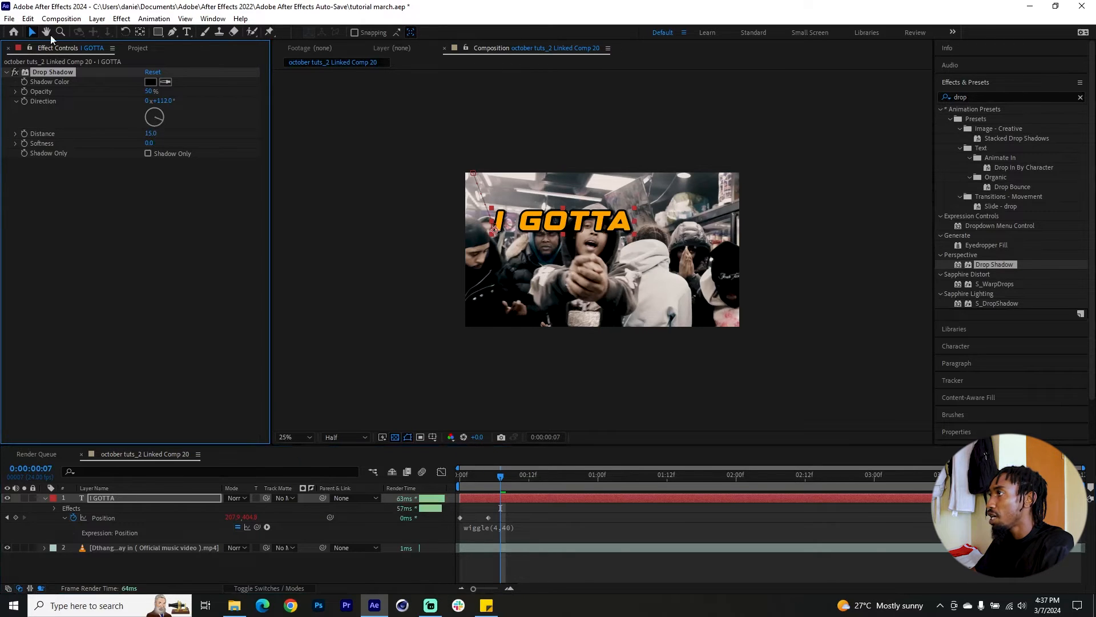
{"action": "scroll", "coordinate": [519, 221], "scroll_direction": "up", "scroll_amount": 2}
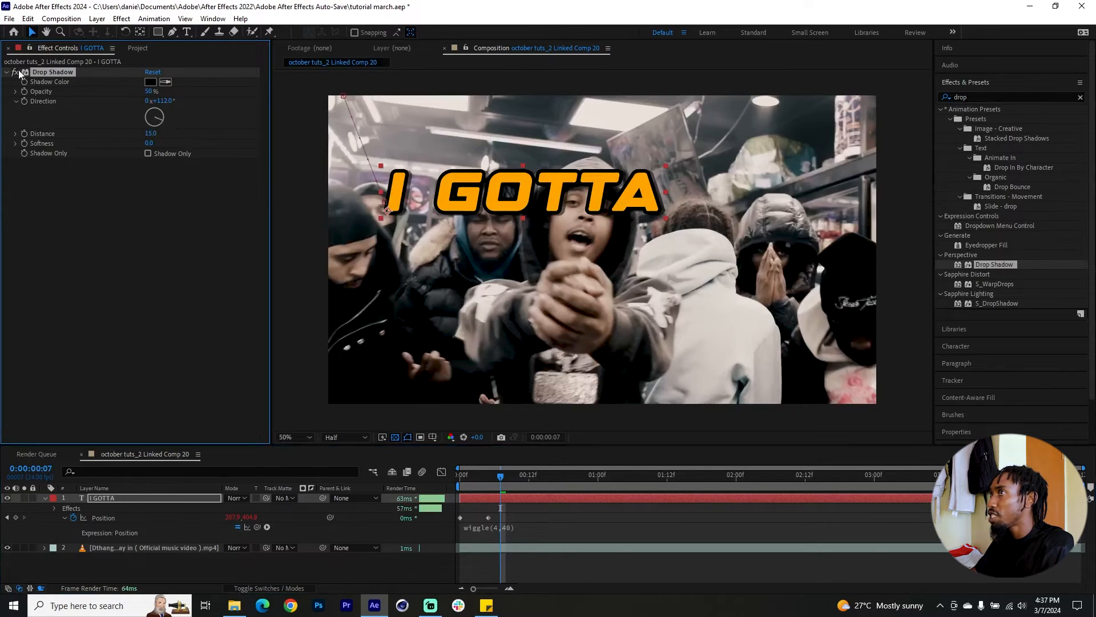
Apply the S_Glow effect to the "I GOTTA" layer and set its brightness to about 1.24.
{"action": "left_click", "coordinate": [938, 97]}
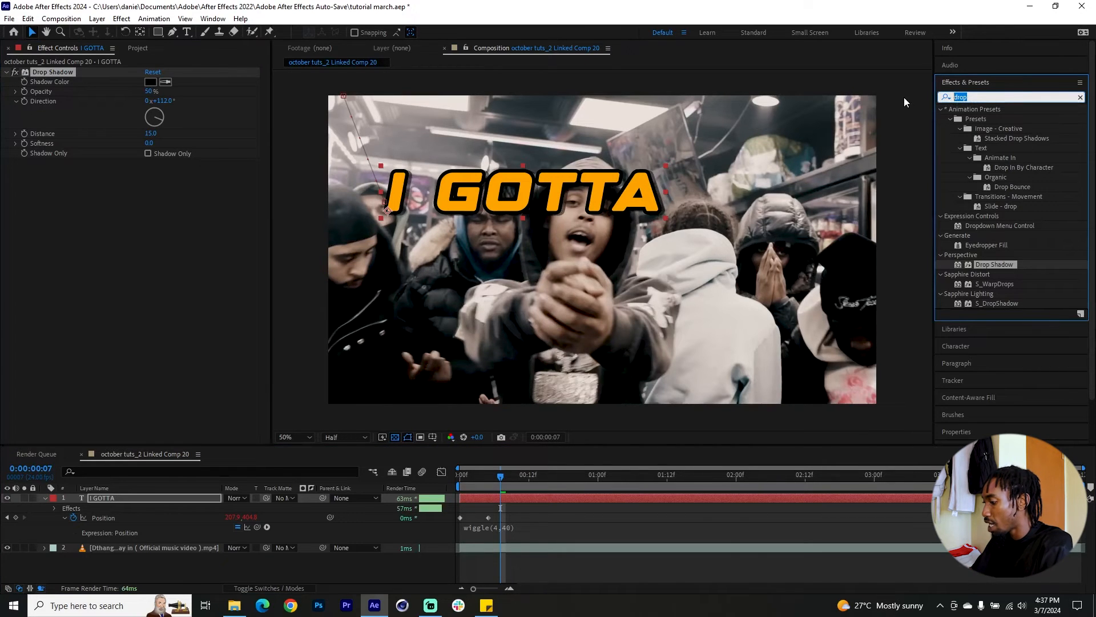
{"action": "type", "text": "glow"}
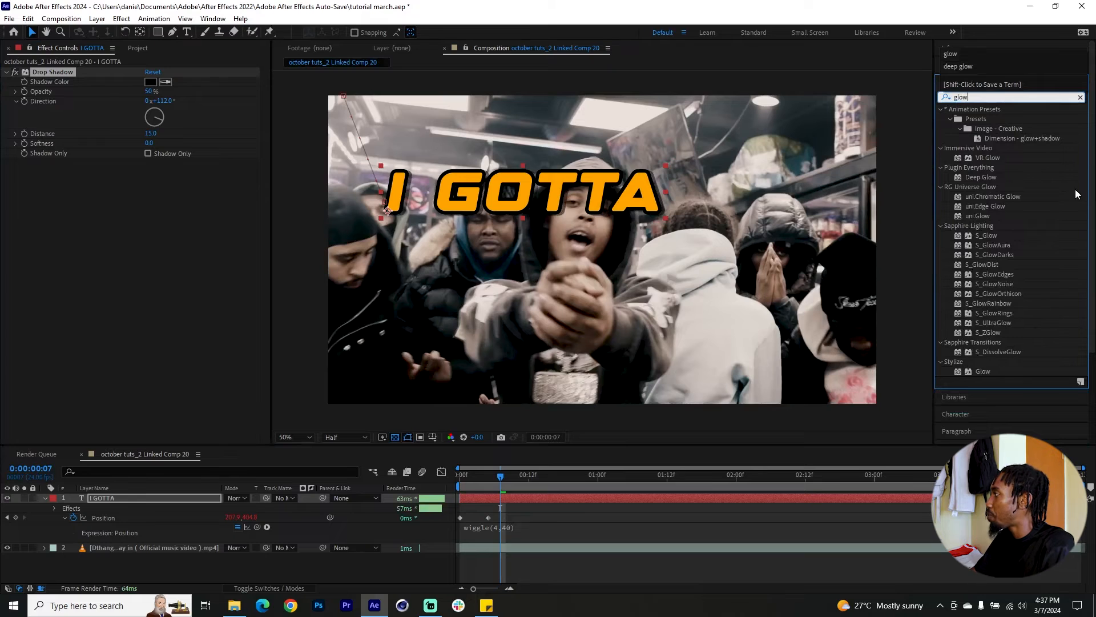
{"action": "left_click_drag", "start_coordinate": [986, 236], "coordinate": [69, 214]}
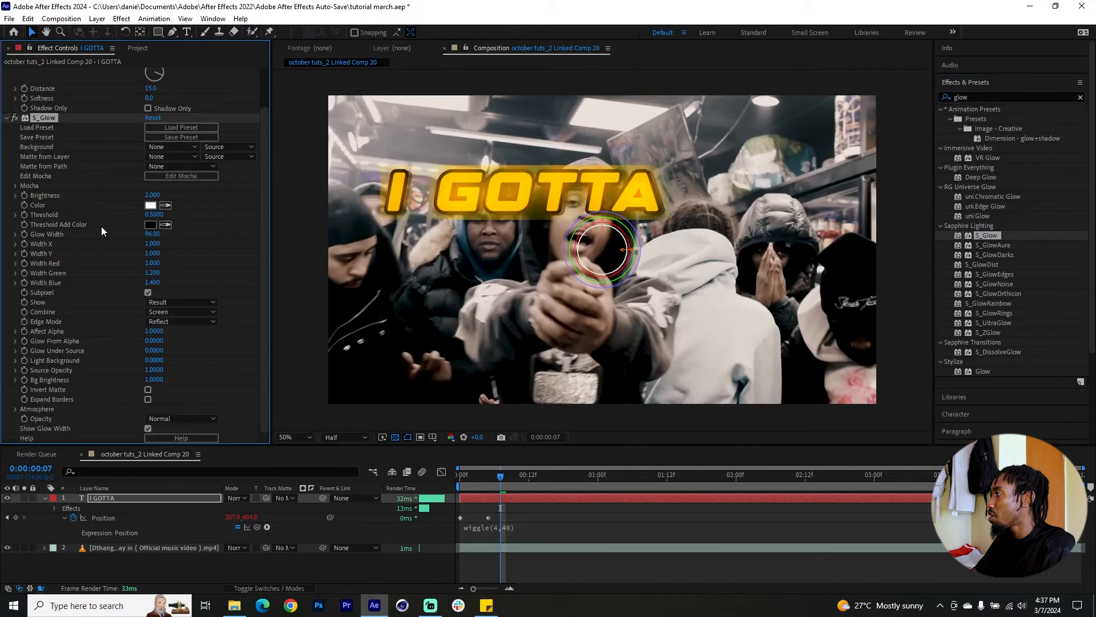
{"action": "left_click", "coordinate": [14, 196]}
{"action": "left_click_drag", "start_coordinate": [120, 211], "coordinate": [85, 211]}
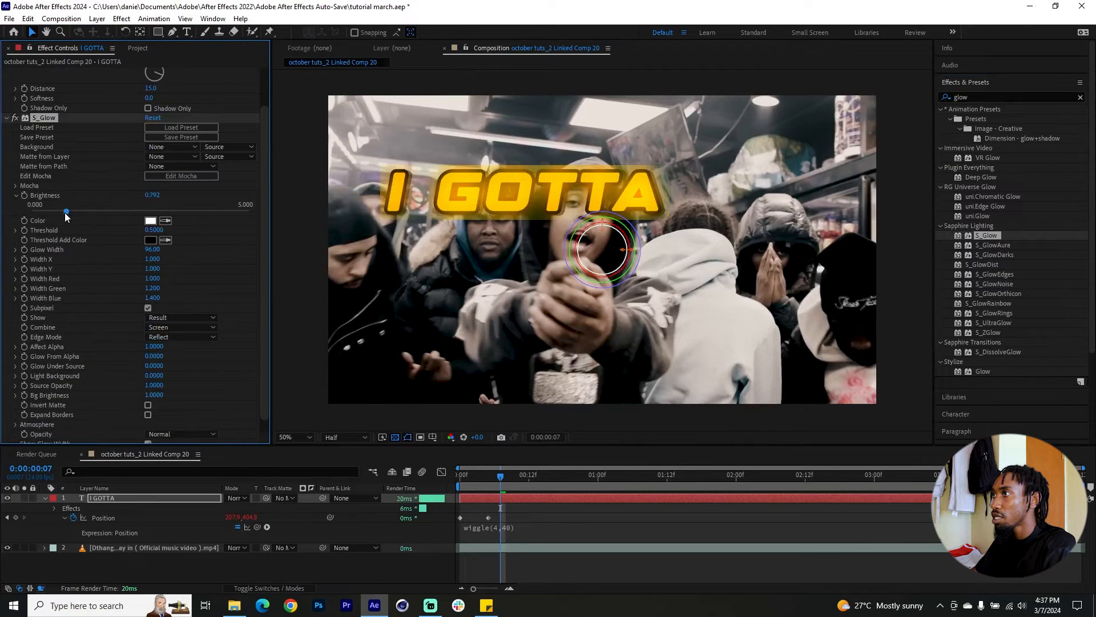
Set the S_Glow threshold to about 0.48, its glow width to 40 and its brightness to about 0.965, comparing with the effect off.
{"action": "left_click", "coordinate": [15, 230]}
{"action": "left_click_drag", "start_coordinate": [141, 246], "coordinate": [136, 246]}
{"action": "left_click_drag", "start_coordinate": [153, 265], "coordinate": [116, 265]}
{"action": "left_click", "coordinate": [15, 118]}
{"action": "left_click", "coordinate": [15, 118]}
Change the S_Glow color to orange, set its brightness to about 1.227, and compare the text with and without the glow.
{"action": "left_click", "coordinate": [16, 119]}
{"action": "left_click_drag", "start_coordinate": [85, 211], "coordinate": [73, 211]}
{"action": "scroll", "coordinate": [442, 272], "scroll_direction": "down", "scroll_amount": 2}
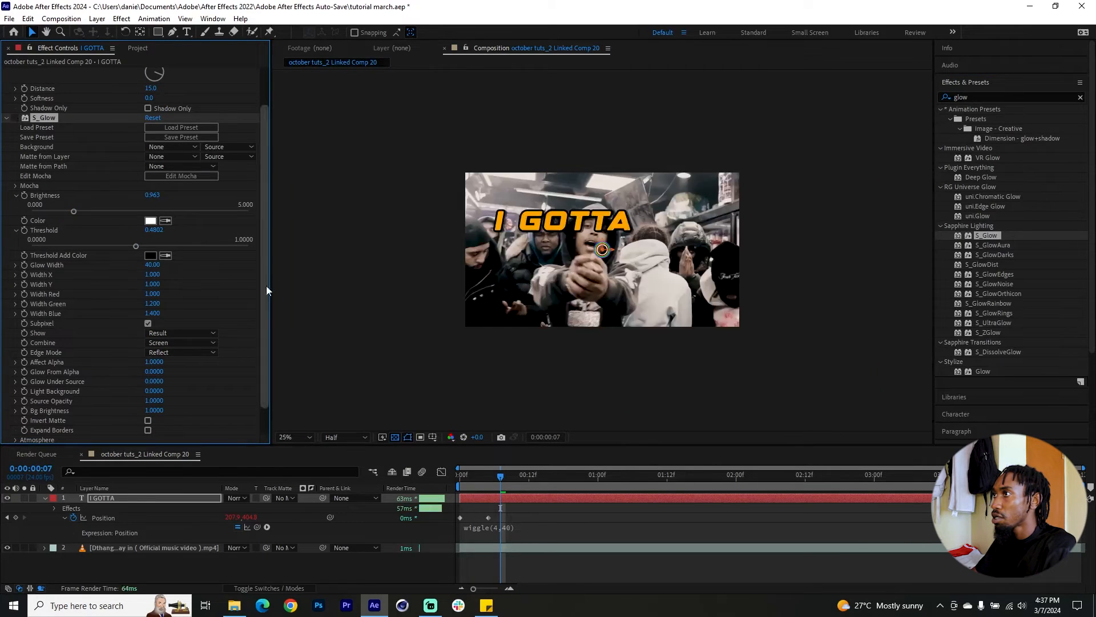
{"action": "left_click", "coordinate": [15, 118]}
{"action": "left_click", "coordinate": [151, 221]}
{"action": "left_click", "coordinate": [208, 292]}
{"action": "left_click", "coordinate": [193, 164]}
{"action": "left_click", "coordinate": [299, 163]}
{"action": "left_click_drag", "start_coordinate": [118, 246], "coordinate": [135, 246]}
{"action": "left_click", "coordinate": [16, 118]}
{"action": "left_click_drag", "start_coordinate": [74, 211], "coordinate": [85, 212]}
Split the "I GOTTA" layer at 0:00:00:13 and delete the part after the split.
{"action": "left_click_drag", "start_coordinate": [465, 478], "coordinate": [537, 492]}
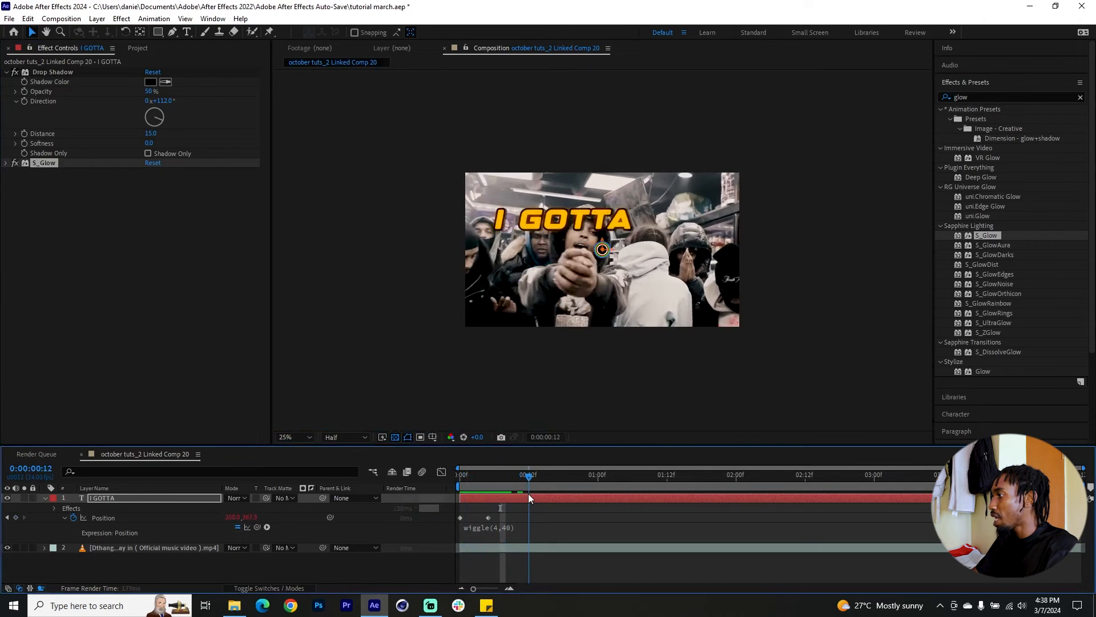
{"action": "left_click", "coordinate": [547, 498]}
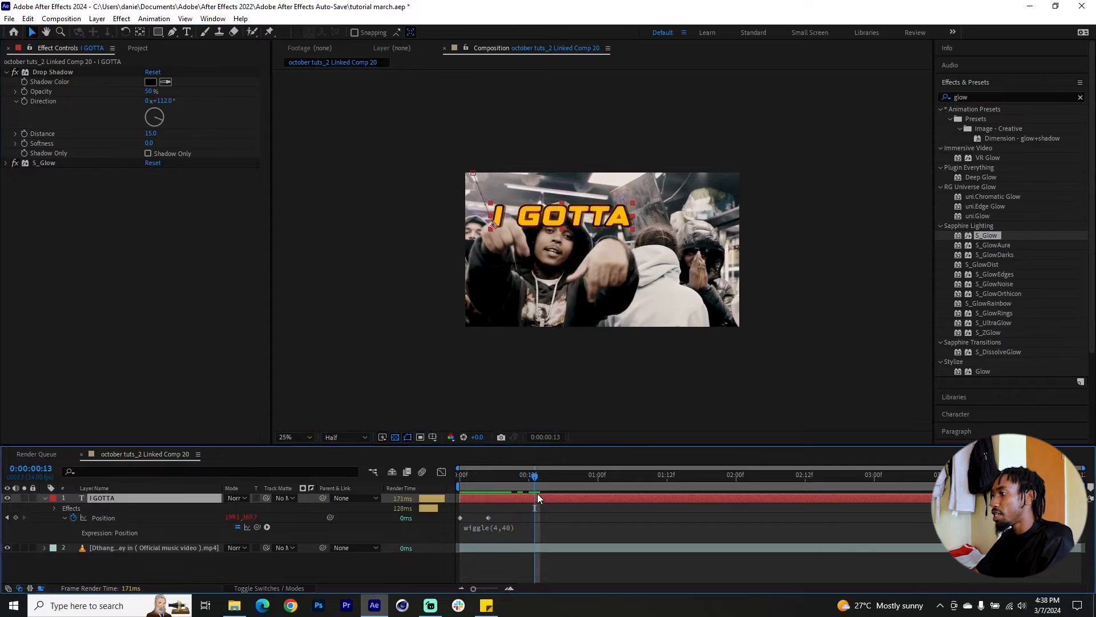
{"action": "key", "text": "ctrl+d"}
{"action": "key", "text": "Delete"}
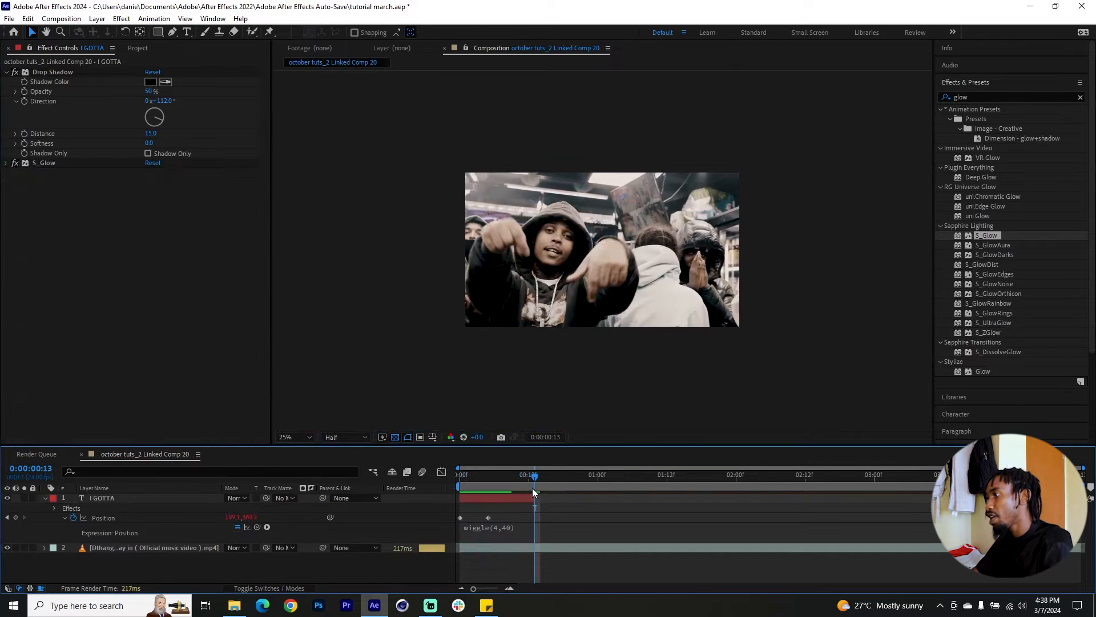
Duplicate the "I GOTTA" layer twice and stagger the copies along the timeline, with the first copy running from 0:00:00:13 to about 0:00:01:06.
{"action": "left_click", "coordinate": [512, 498]}
{"action": "key", "text": "ctrl+d"}
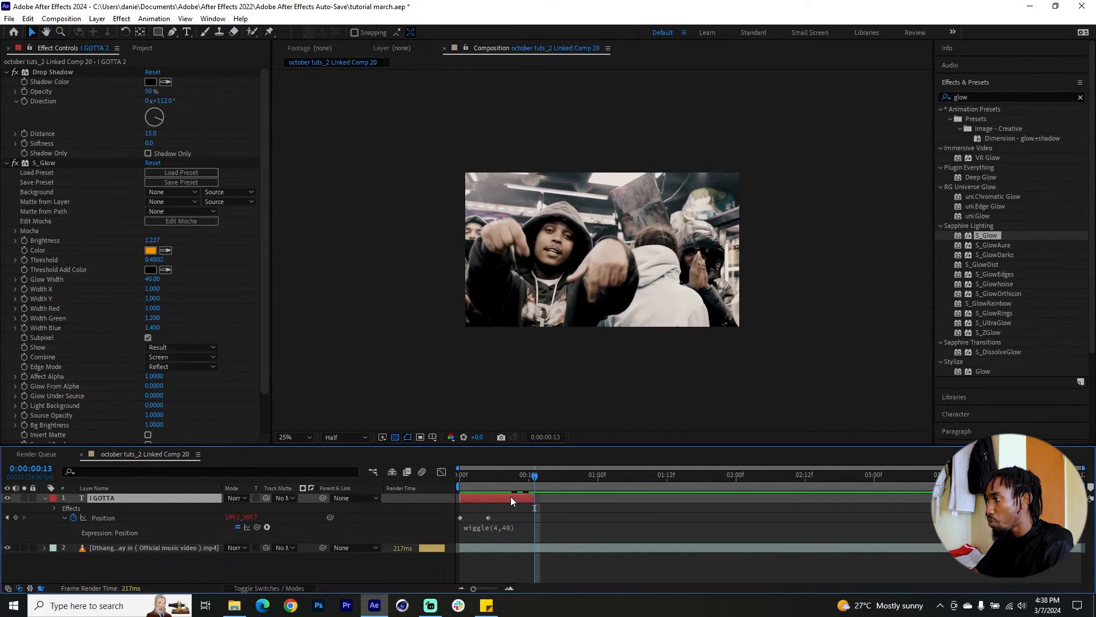
{"action": "key", "text": "ctrl+d"}
{"action": "left_click", "coordinate": [498, 507], "text": "shift"}
{"action": "left_click_drag", "start_coordinate": [492, 499], "coordinate": [691, 499]}
{"action": "left_click", "coordinate": [566, 499]}
{"action": "left_click", "coordinate": [605, 509]}
{"action": "left_click_drag", "start_coordinate": [615, 509], "coordinate": [631, 508]}
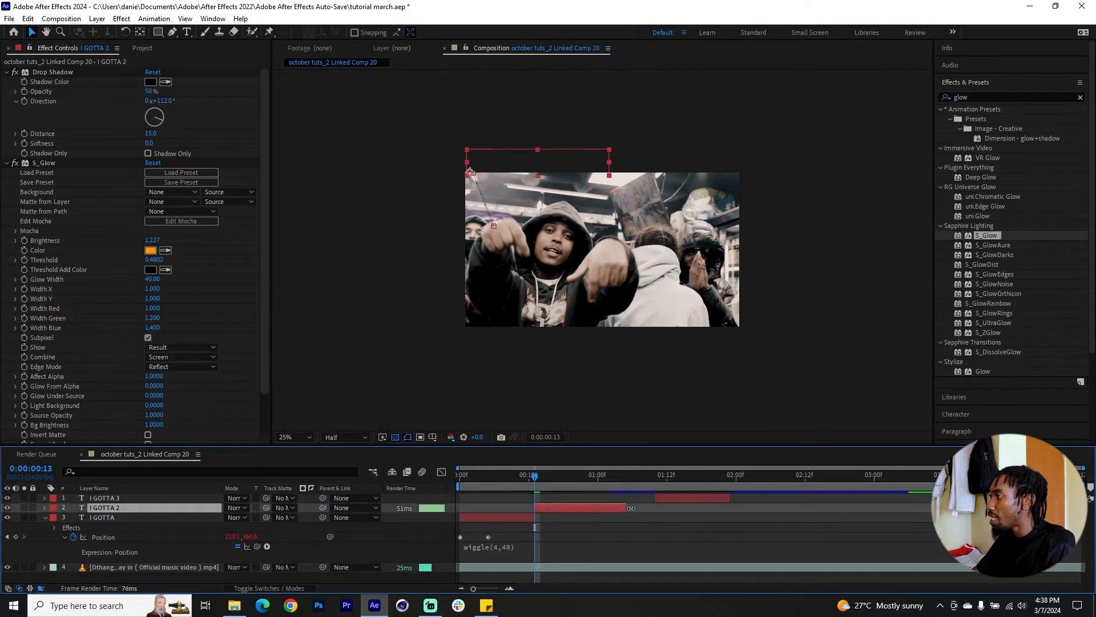
Replace the text of the "I GOTTA 2" layer with "STICK TO THE PLAN" on two lines.
{"action": "left_click_drag", "start_coordinate": [536, 473], "coordinate": [492, 485]}
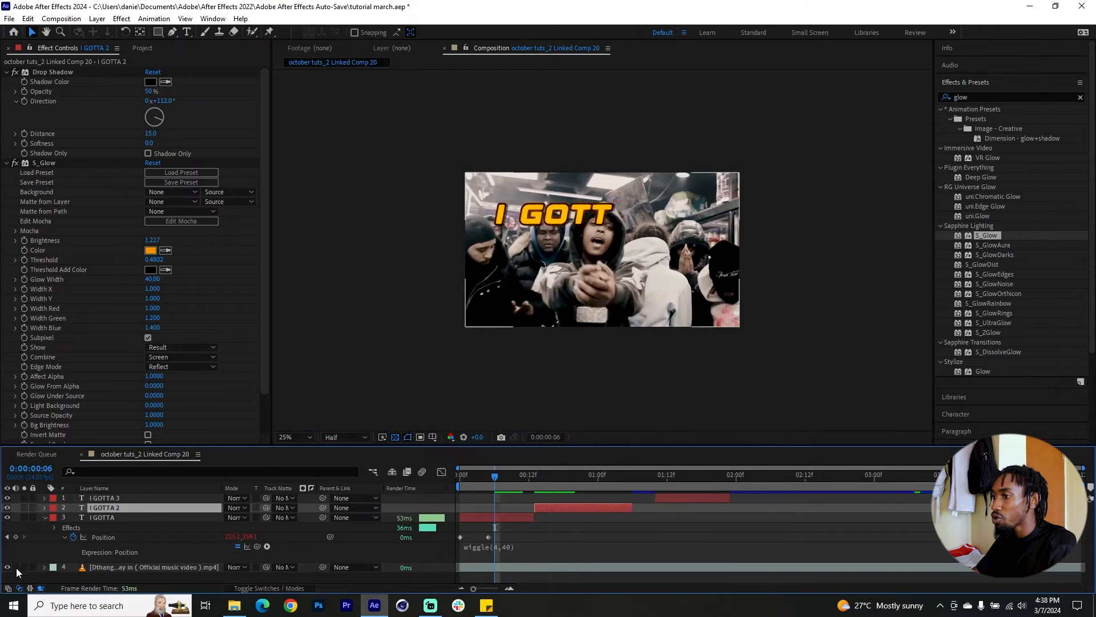
{"action": "double_click", "coordinate": [104, 508]}
{"action": "type", "text": "S"}
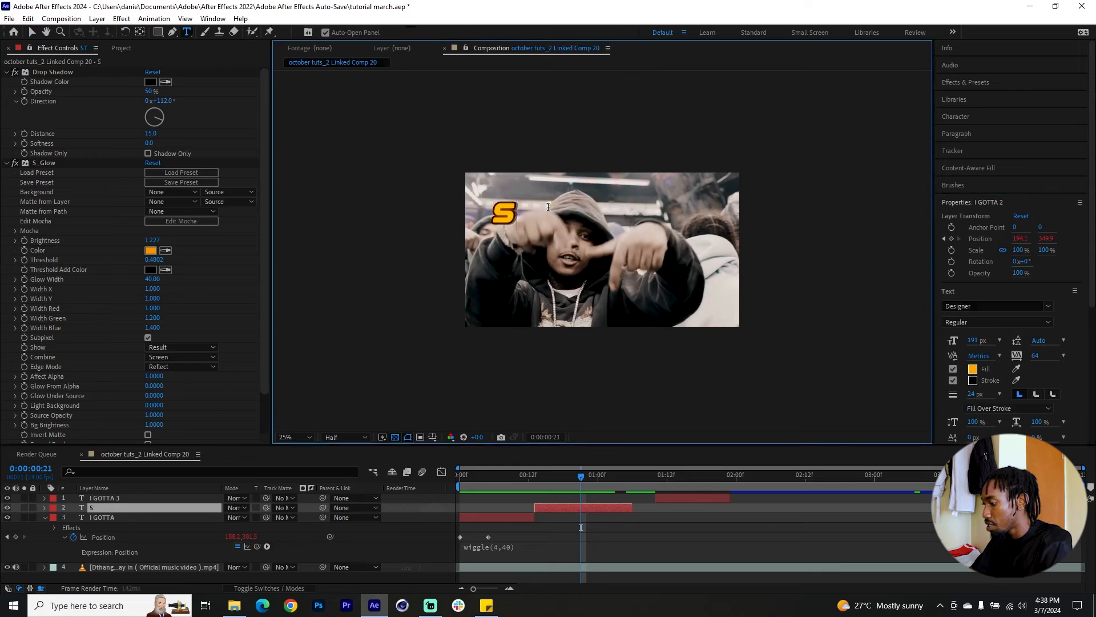
{"action": "type", "text": "TICK TO"}
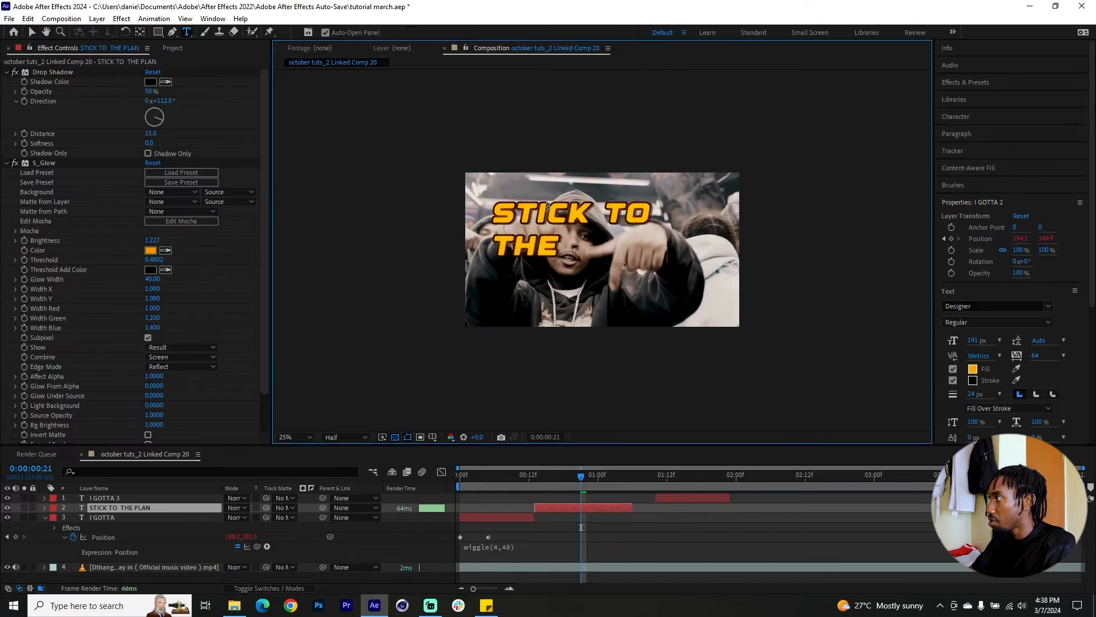
{"action": "type", "text": "AN"}
Set the fill of the word "TO" to green 05FD62 and make the word "THE" green as well.
{"action": "left_click", "coordinate": [587, 494]}
{"action": "left_click", "coordinate": [624, 215]}
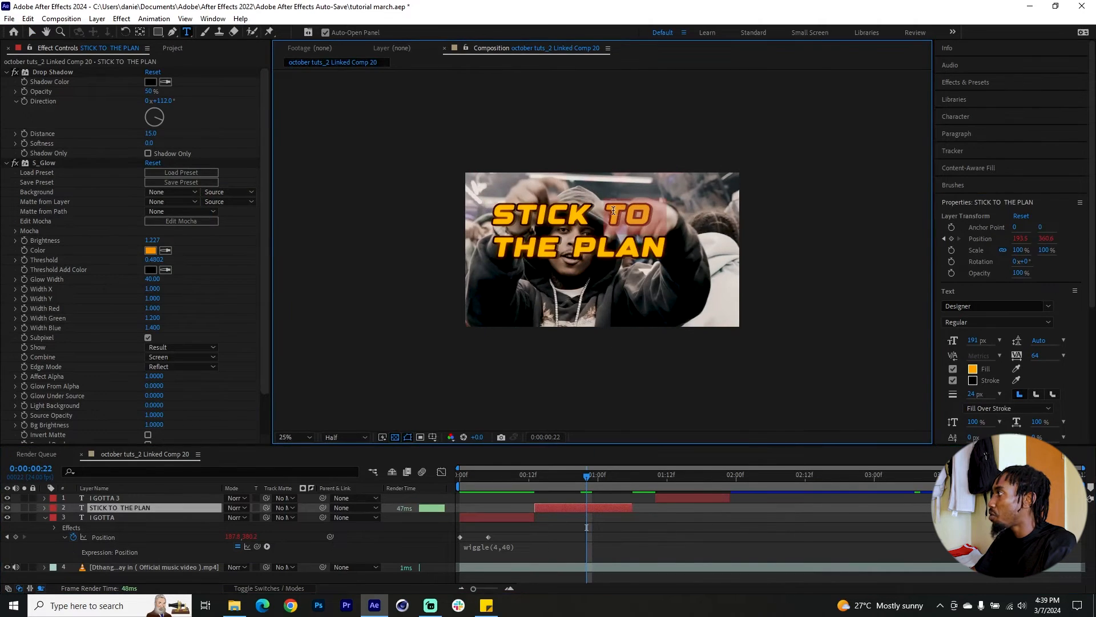
{"action": "left_click", "coordinate": [973, 369]}
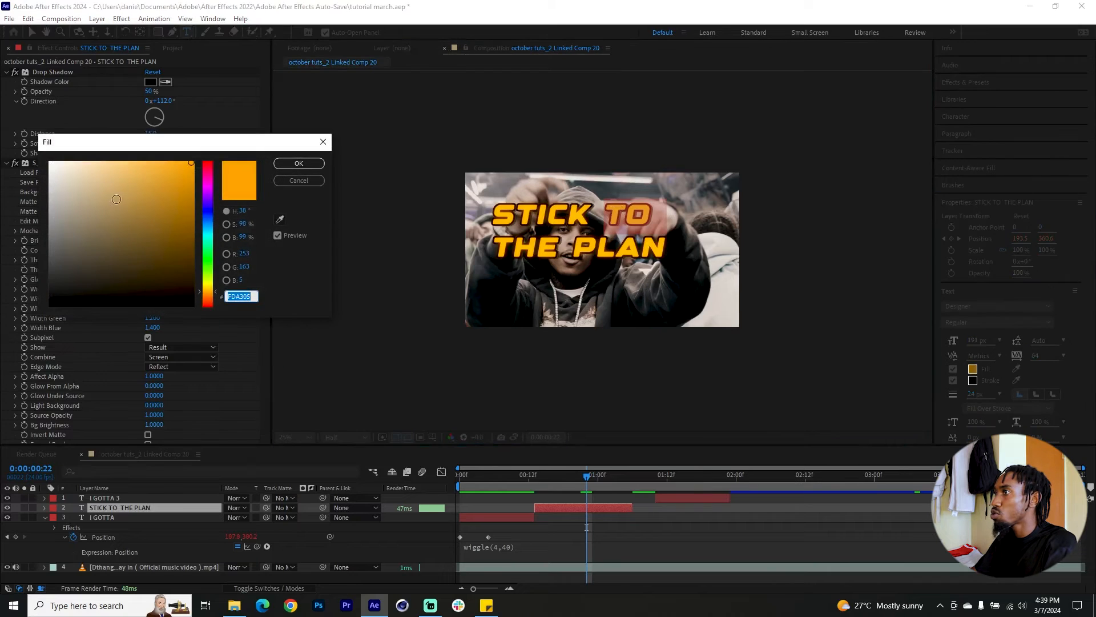
{"action": "left_click_drag", "start_coordinate": [199, 273], "coordinate": [211, 254]}
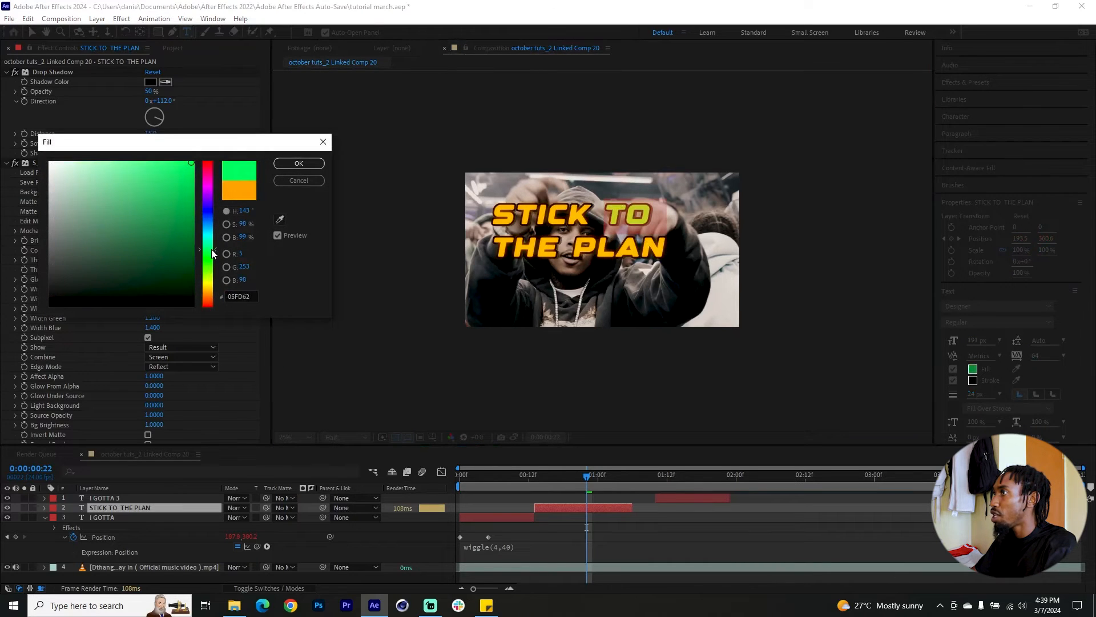
{"action": "key", "text": "Return"}
Reveal the "STICK TO THE PLAN" layer's Position keyframes and delete both of them.
{"action": "key", "text": "u"}
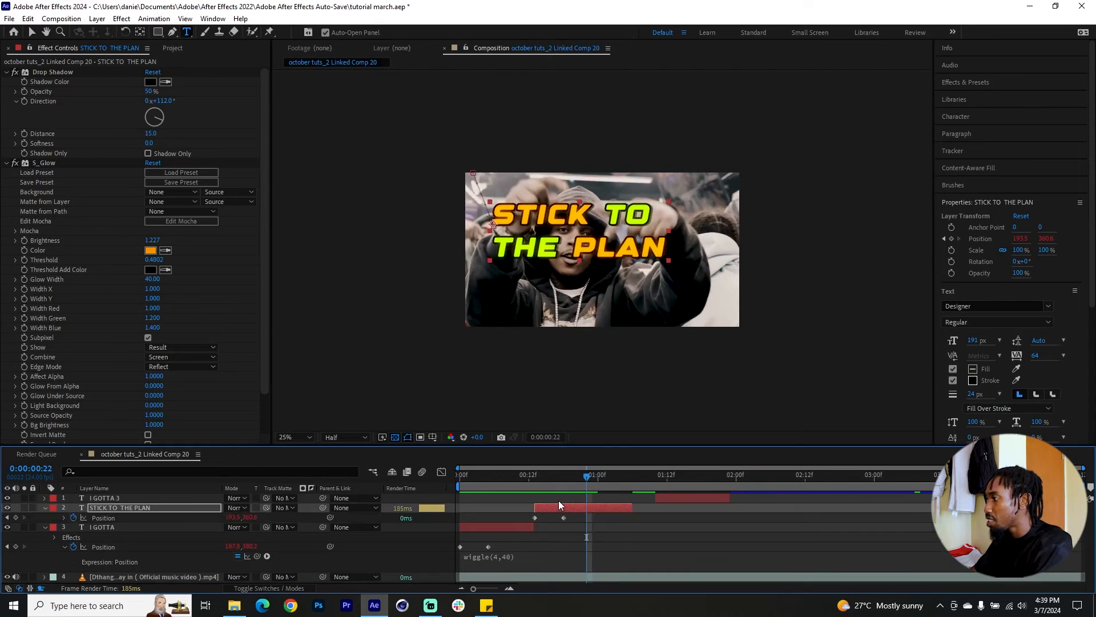
{"action": "left_click", "coordinate": [536, 476]}
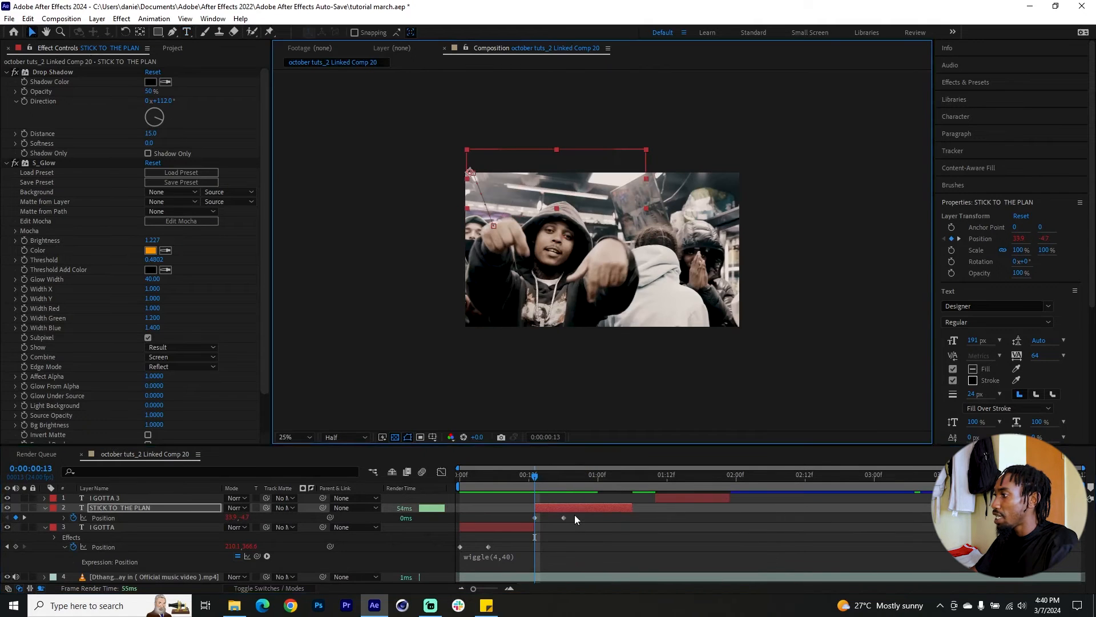
{"action": "key", "text": "v"}
{"action": "left_click", "coordinate": [516, 517]}
{"action": "left_click_drag", "start_coordinate": [516, 517], "coordinate": [569, 519]}
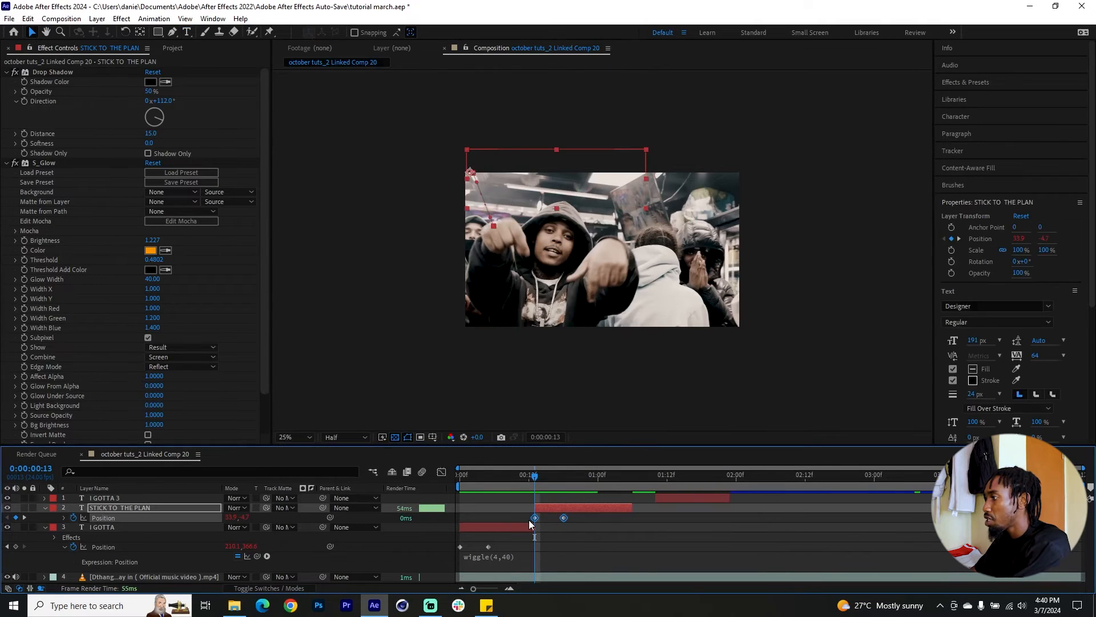
{"action": "key", "text": "Delete"}
Keyframe the "STICK TO THE PLAN" text to slide in from 0:00:00:13 to a position of about 640, 445, and preview from the first frame.
{"action": "left_click", "coordinate": [558, 477]}
{"action": "left_click_drag", "start_coordinate": [542, 178], "coordinate": [614, 221]}
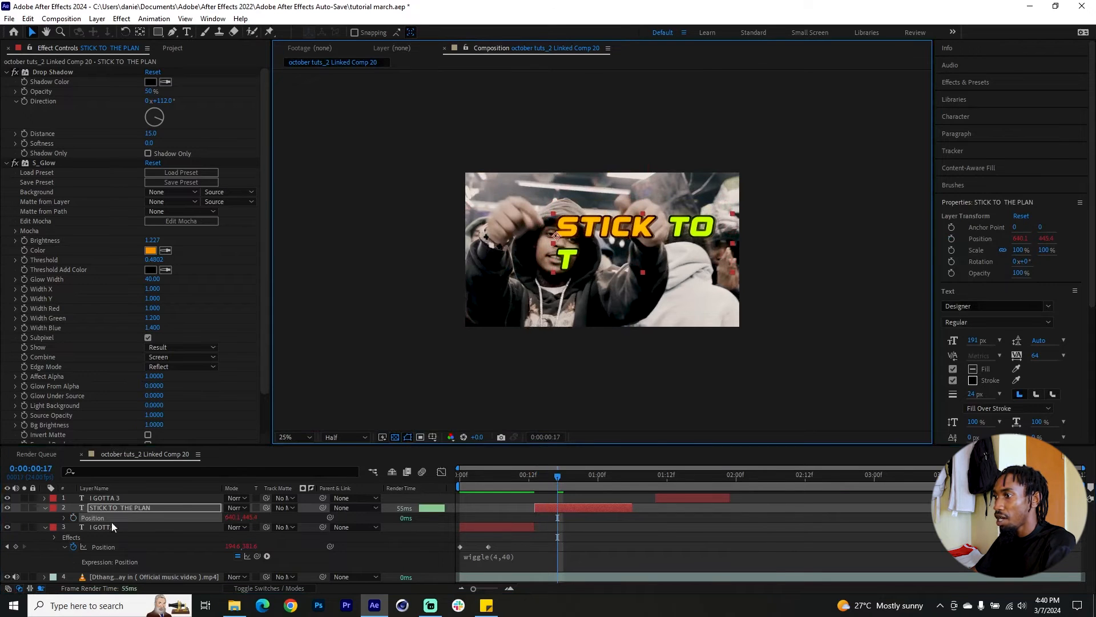
{"action": "left_click", "coordinate": [74, 517]}
{"action": "left_click", "coordinate": [540, 480]}
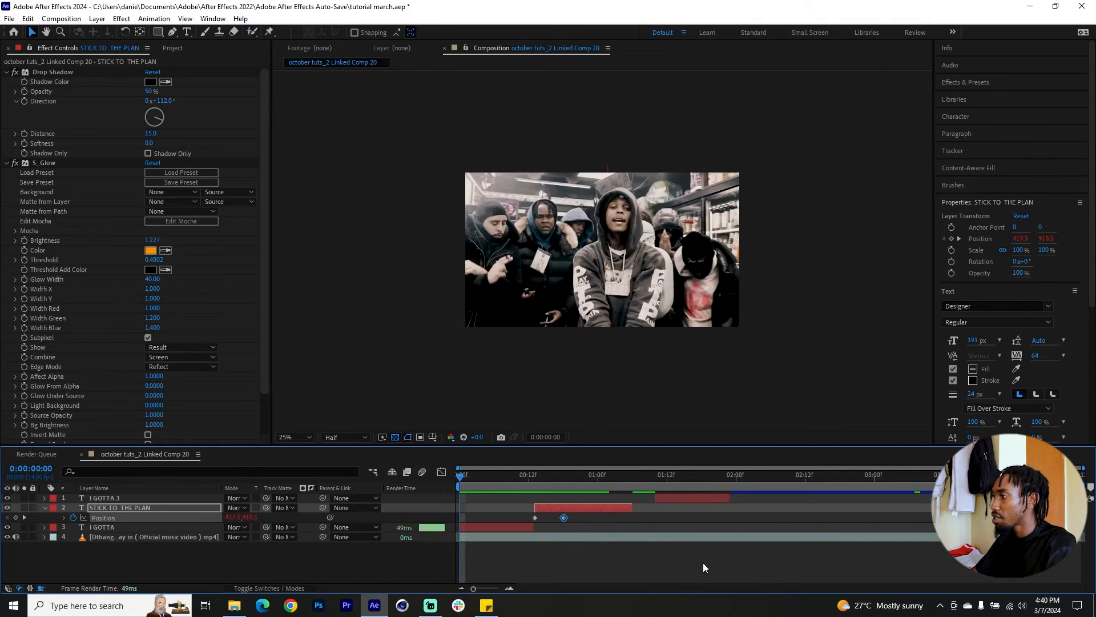
{"action": "key", "text": "space"}
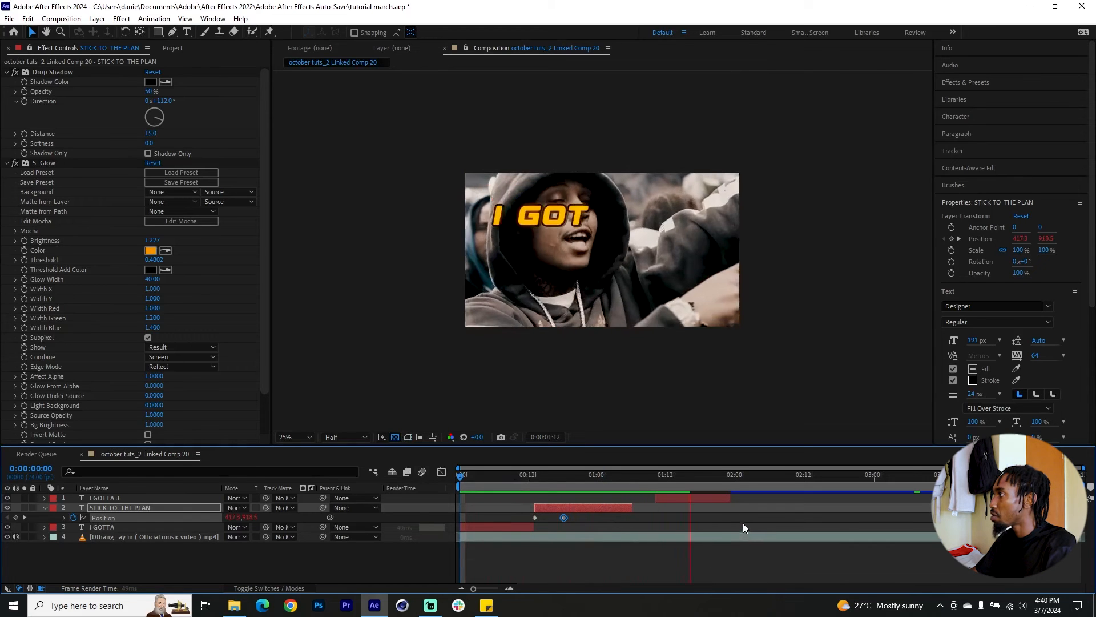
{"action": "left_click", "coordinate": [632, 479]}
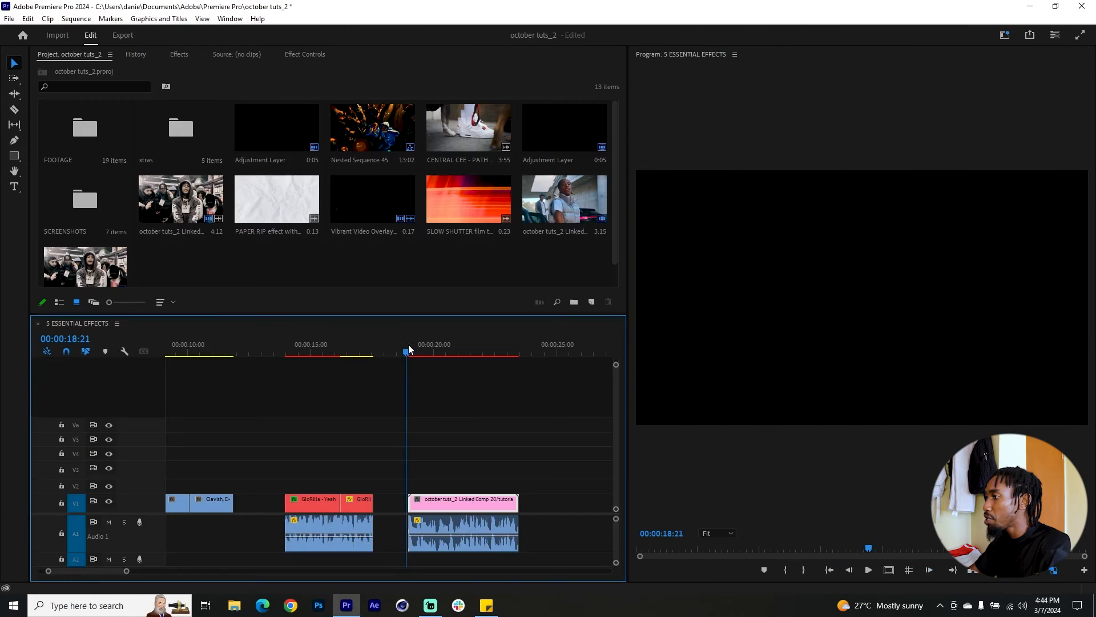
Switch to Premiere Pro and play back the linked "I GOTTA" composition clip in the 5 ESSENTIAL EFFECTS sequence.
{"action": "left_click_drag", "start_coordinate": [409, 344], "coordinate": [413, 344]}
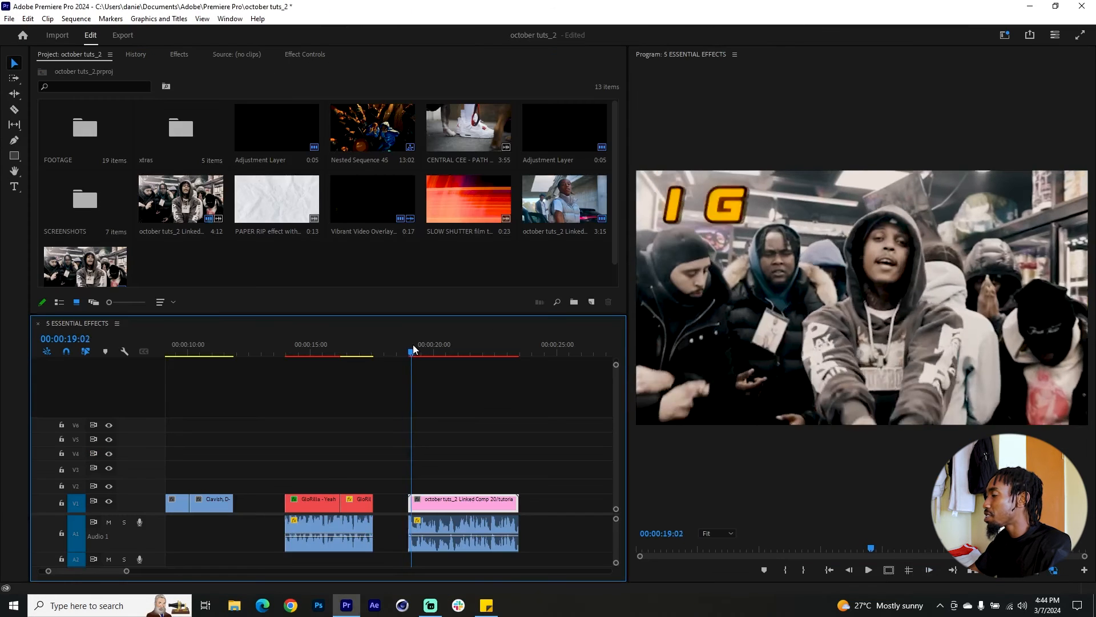
{"action": "scroll", "coordinate": [428, 401], "scroll_direction": "down", "scroll_amount": 2}
{"action": "key", "text": "space"}
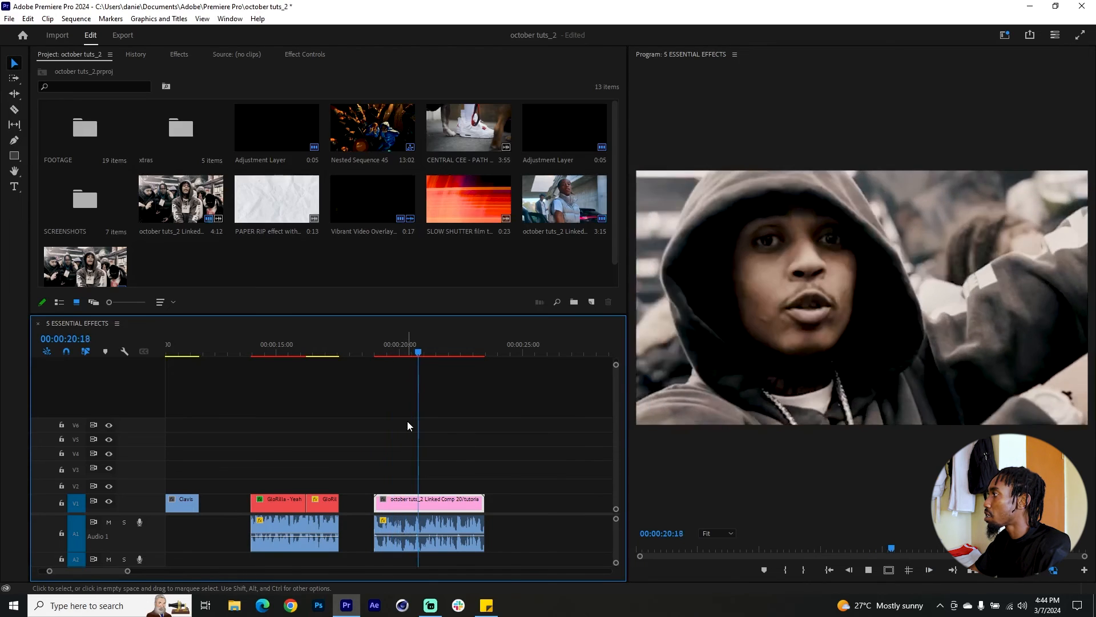
{"action": "left_click", "coordinate": [377, 343]}
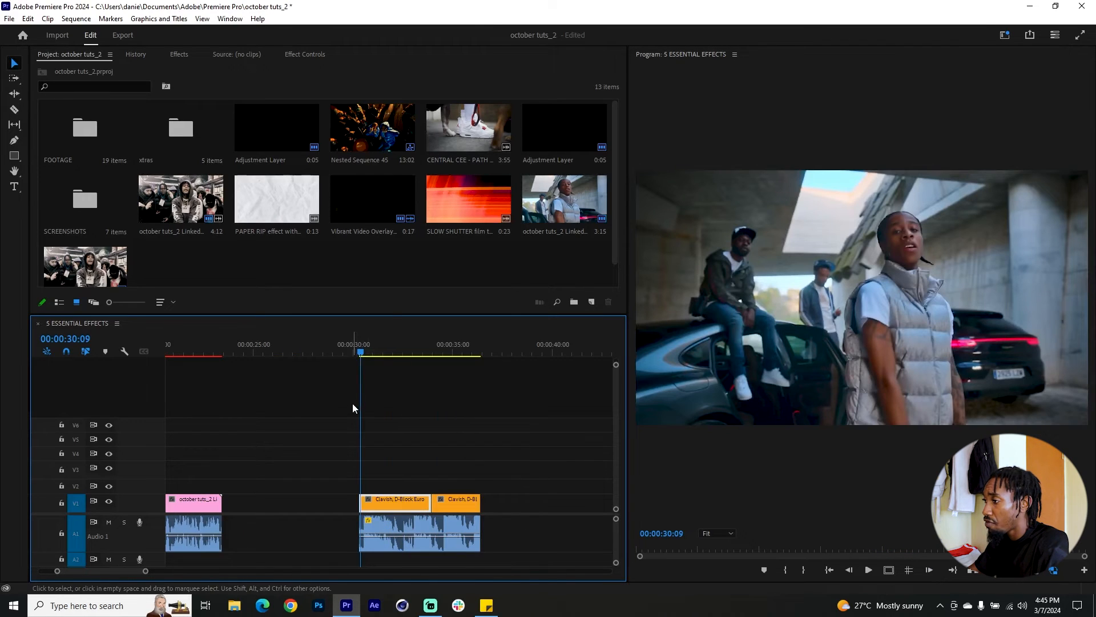
Scrub through the first Clavish, D-Block Europe clip at 00:00:30:09 and replace it with an After Effects composition.
{"action": "scroll", "coordinate": [352, 403], "scroll_direction": "up", "scroll_amount": 2}
{"action": "scroll", "coordinate": [454, 409], "scroll_direction": "up", "scroll_amount": 1}
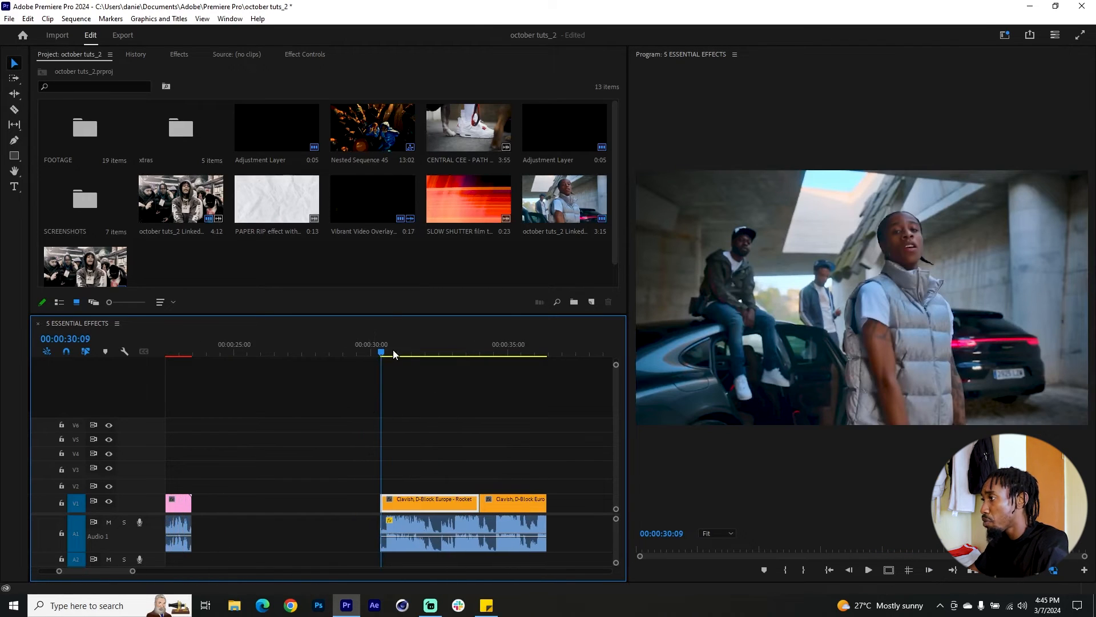
{"action": "left_click_drag", "start_coordinate": [390, 354], "coordinate": [460, 370]}
{"action": "left_click_drag", "start_coordinate": [426, 504], "coordinate": [440, 485]}
{"action": "right_click", "coordinate": [440, 485]}
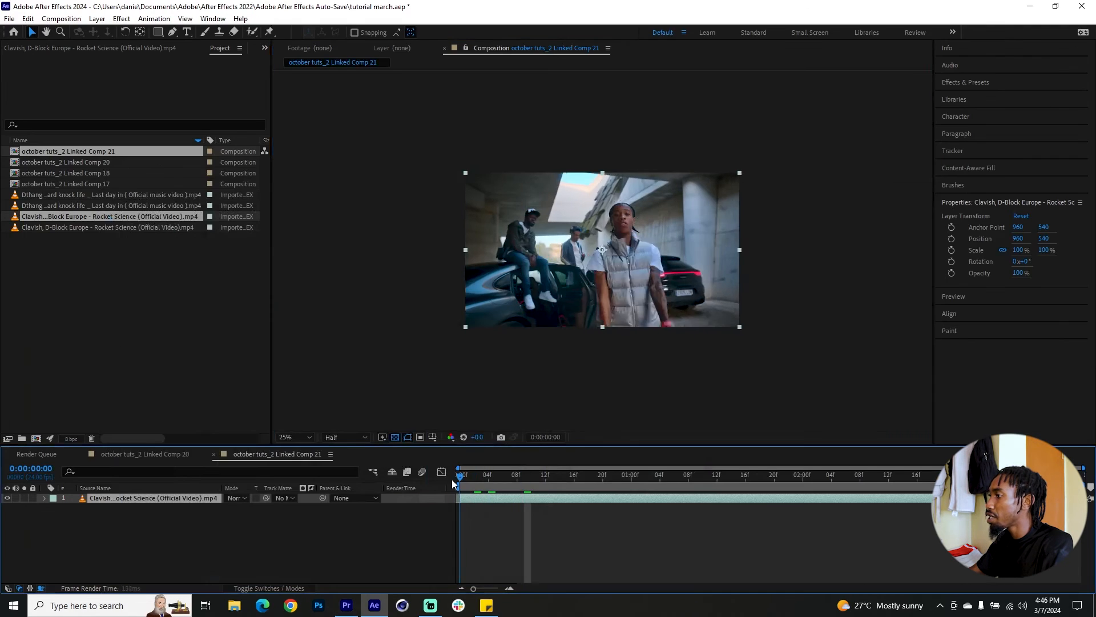
Show the Tracker controls and start Stabilize Motion on the Clavish footage layer.
{"action": "left_click", "coordinate": [983, 152]}
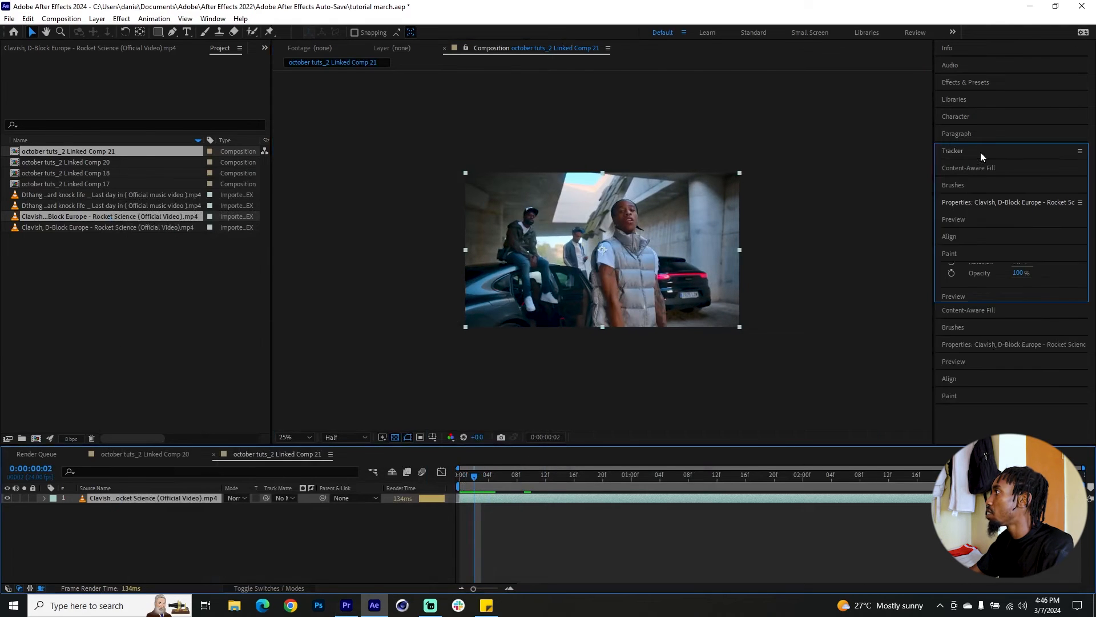
{"action": "left_click", "coordinate": [212, 18]}
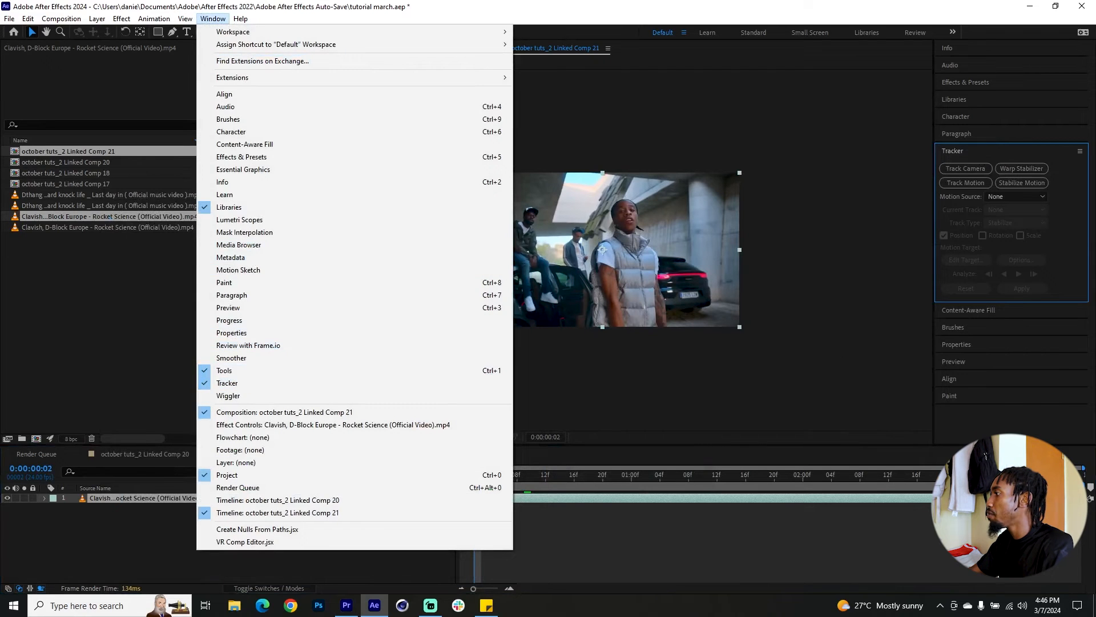
{"action": "left_click", "coordinate": [993, 498]}
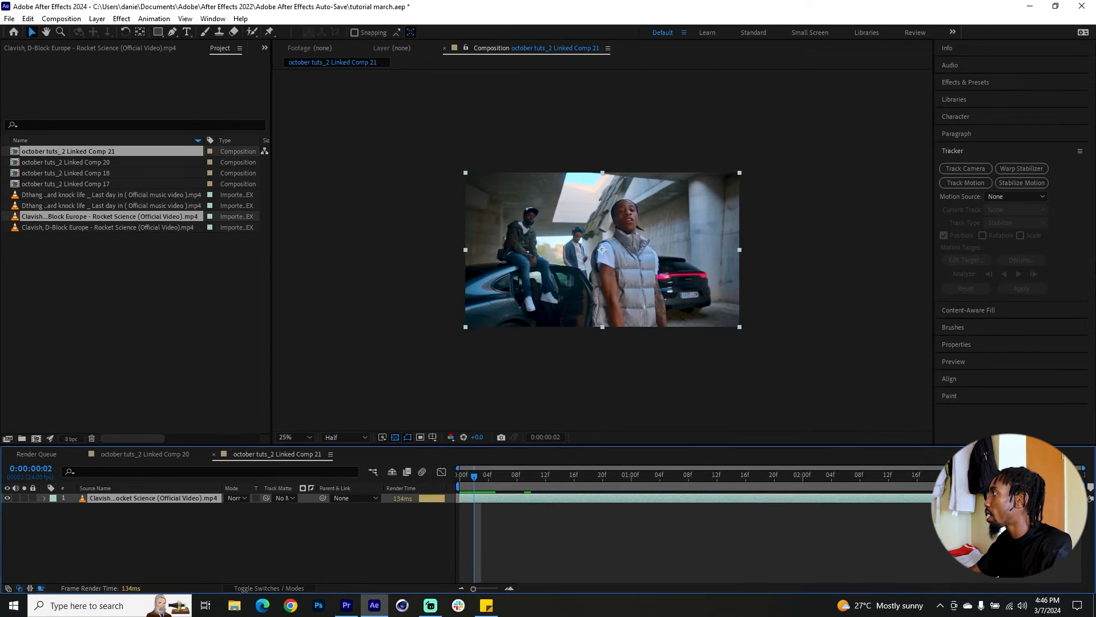
{"action": "left_click", "coordinate": [1021, 180]}
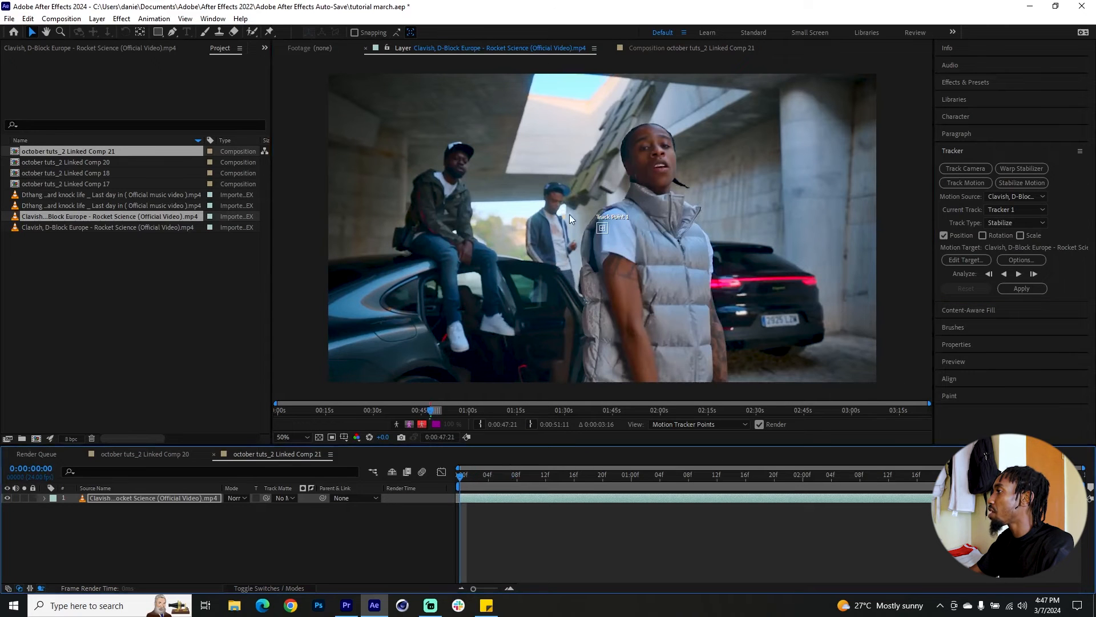
Enlarge Track Point 1, place it over the front man's face, analyze the motion forward, and scrub through the tracked frames.
{"action": "left_click", "coordinate": [603, 232]}
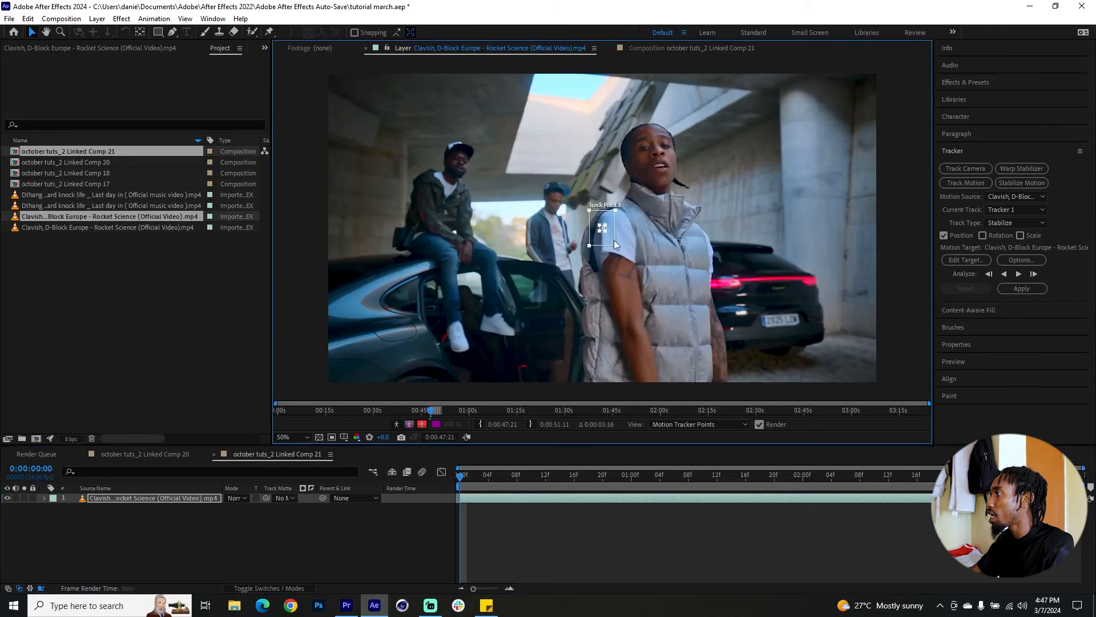
{"action": "left_click_drag", "start_coordinate": [617, 246], "coordinate": [677, 149]}
{"action": "left_click", "coordinate": [1039, 289]}
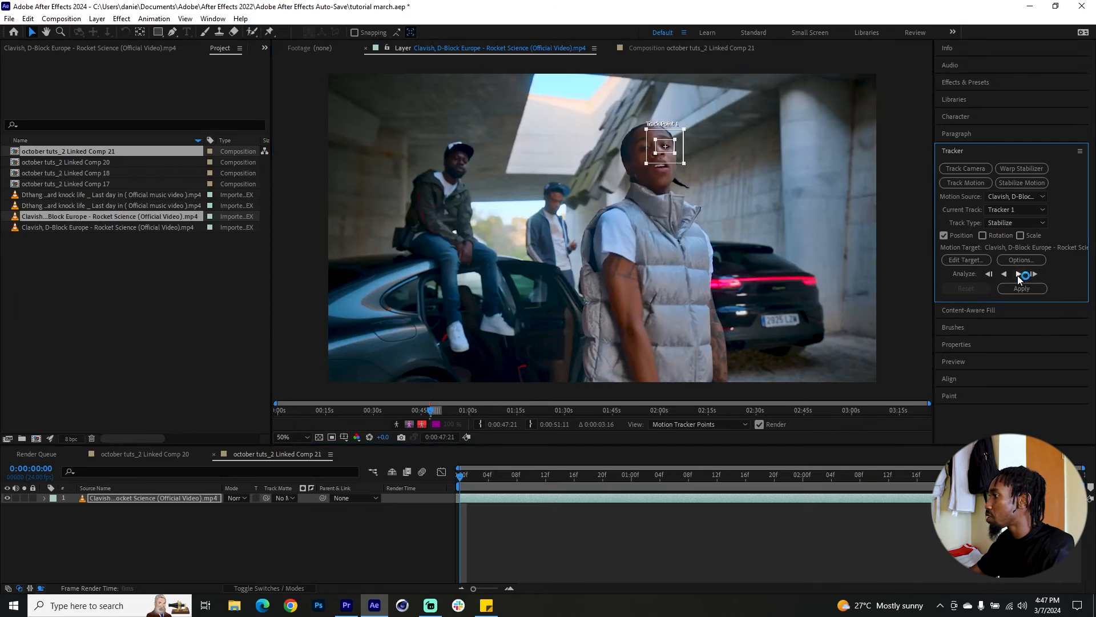
{"action": "left_click", "coordinate": [1017, 275]}
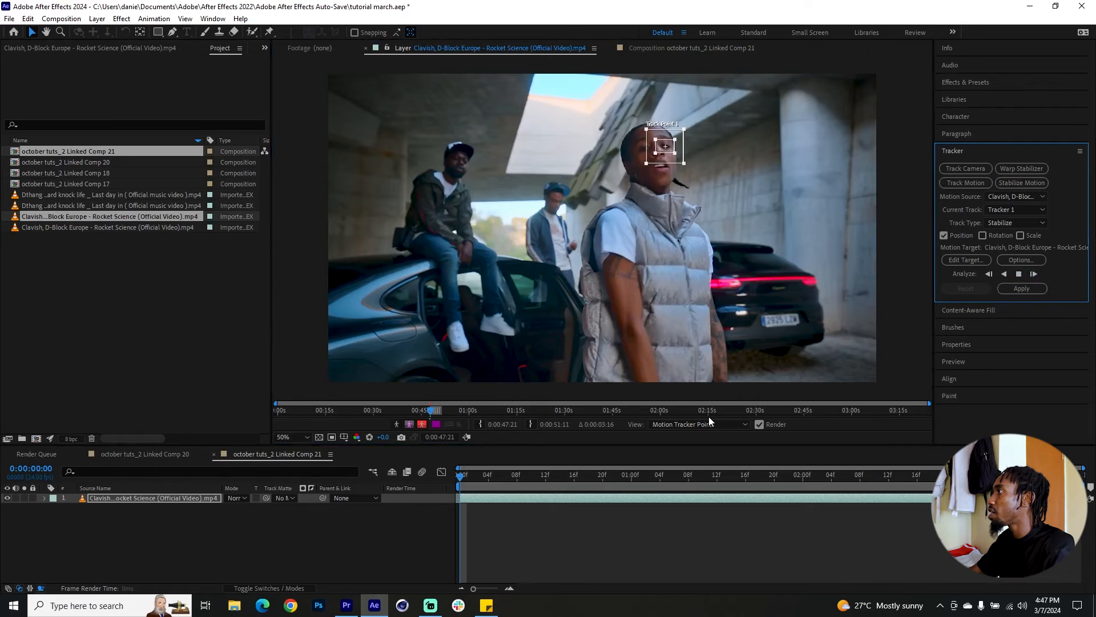
{"action": "left_click_drag", "start_coordinate": [1039, 477], "coordinate": [892, 488]}
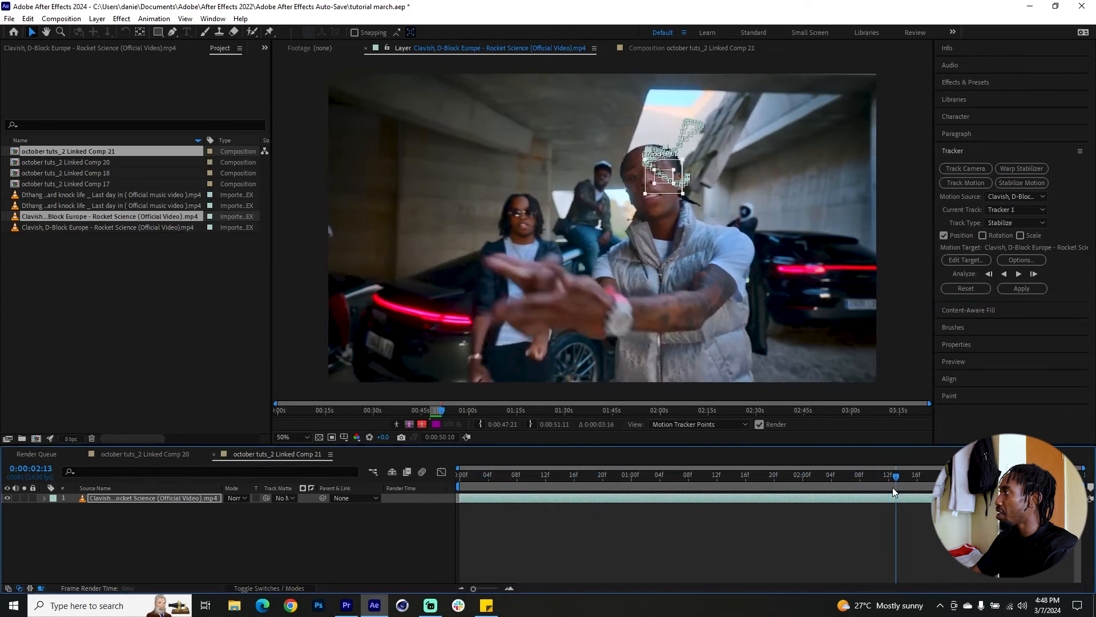
Apply the stabilization to the Clavish footage layer and show only its keyframed properties.
{"action": "left_click", "coordinate": [1027, 288]}
{"action": "left_click", "coordinate": [369, 226]}
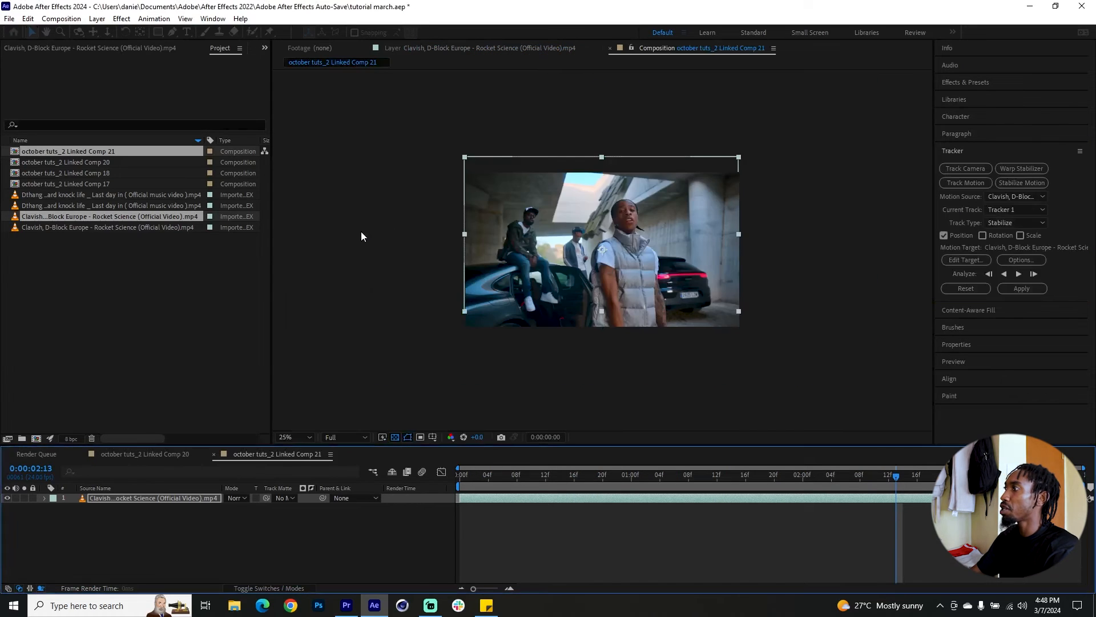
{"action": "scroll", "coordinate": [88, 511], "scroll_direction": "up", "scroll_amount": 2}
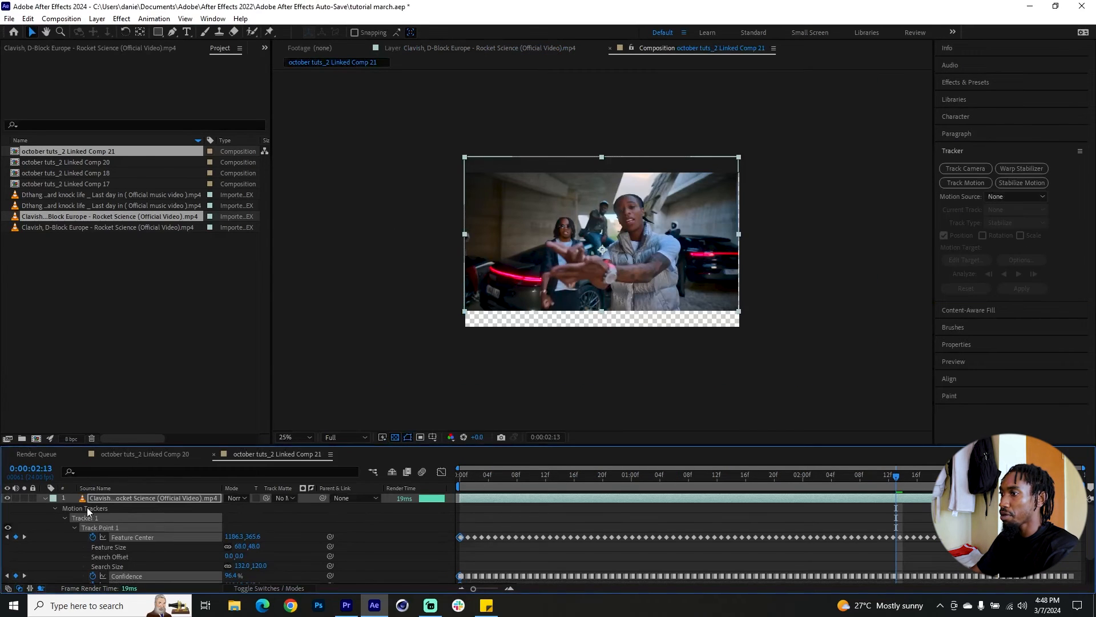
{"action": "left_click", "coordinate": [102, 501]}
{"action": "key", "text": "u"}
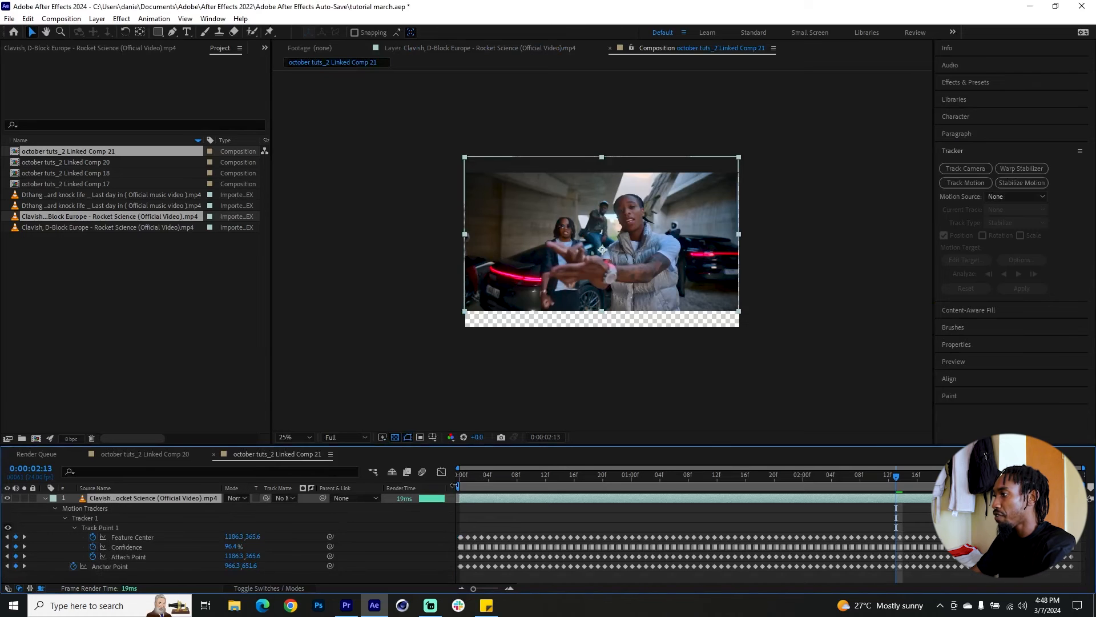
Check the empty edges of the stabilized footage and set the layer's Scale to 138% to fill the frame.
{"action": "left_click_drag", "start_coordinate": [488, 484], "coordinate": [866, 478]}
{"action": "key", "text": "s"}
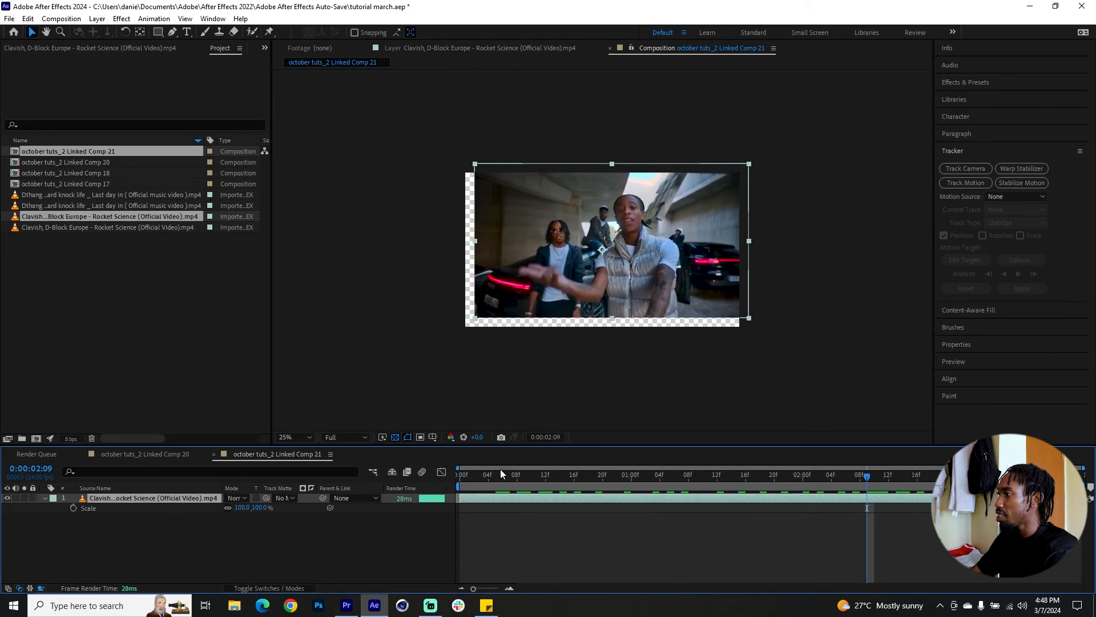
{"action": "left_click", "coordinate": [492, 484]}
{"action": "left_click_drag", "start_coordinate": [491, 484], "coordinate": [488, 485]}
{"action": "left_click_drag", "start_coordinate": [238, 511], "coordinate": [260, 509]}
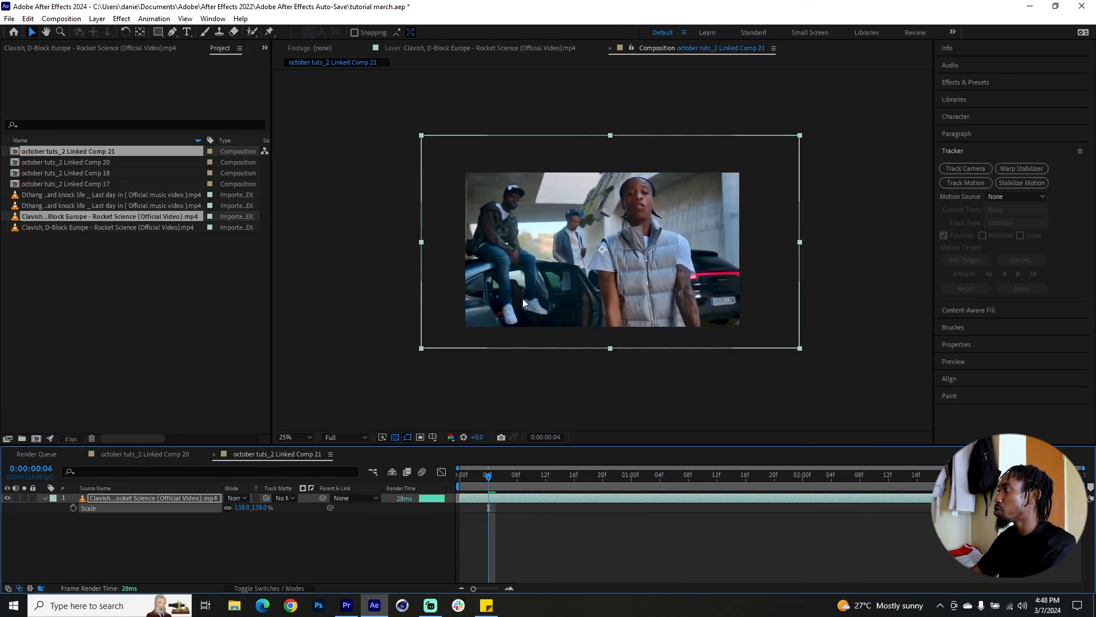
Reposition the stabilized footage so the front man's face sits near the frame's centre, and check the edges at other frames.
{"action": "left_click_drag", "start_coordinate": [671, 256], "coordinate": [638, 280]}
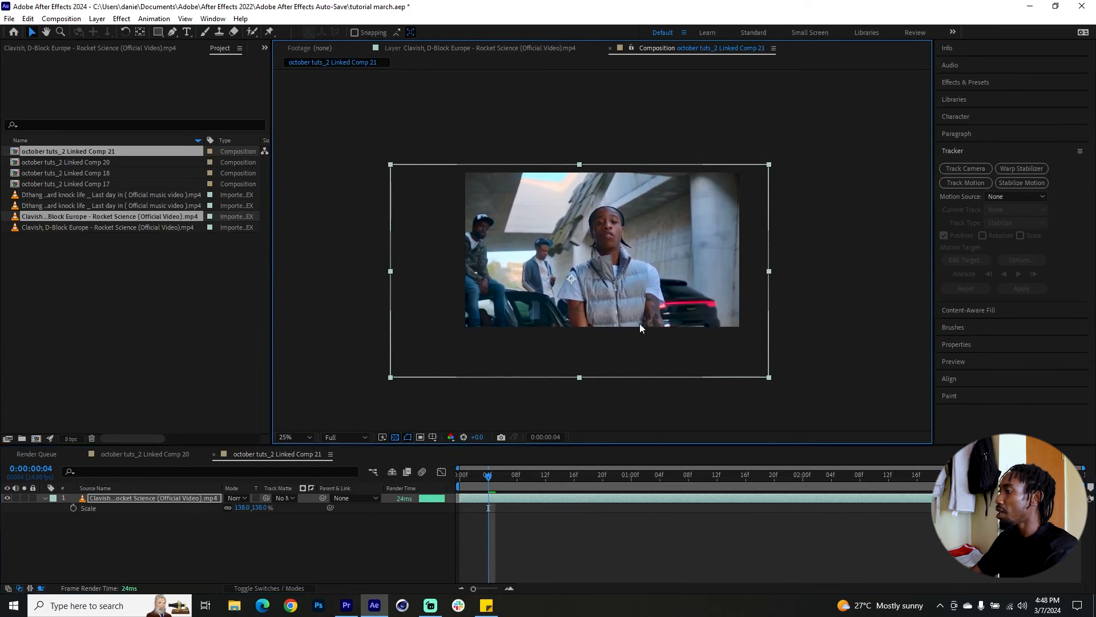
{"action": "left_click", "coordinate": [810, 474]}
{"action": "left_click_drag", "start_coordinate": [810, 474], "coordinate": [689, 474]}
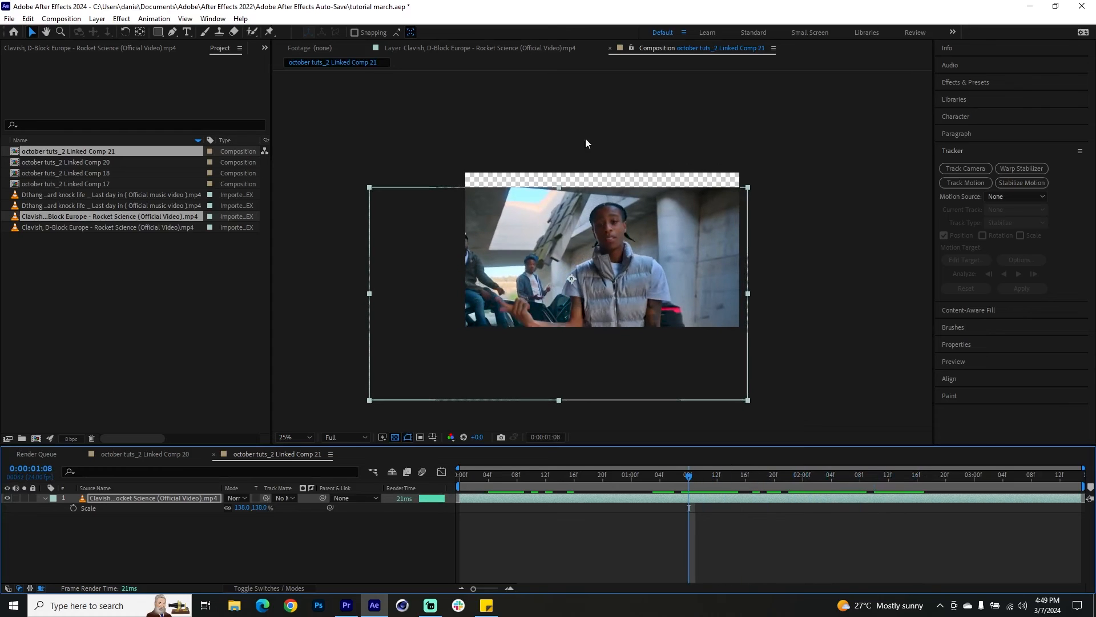
Set the footage layer's Scale to 169% to cover the exposed edge, check the framing across the composition, and save the project.
{"action": "left_click_drag", "start_coordinate": [247, 511], "coordinate": [264, 509]}
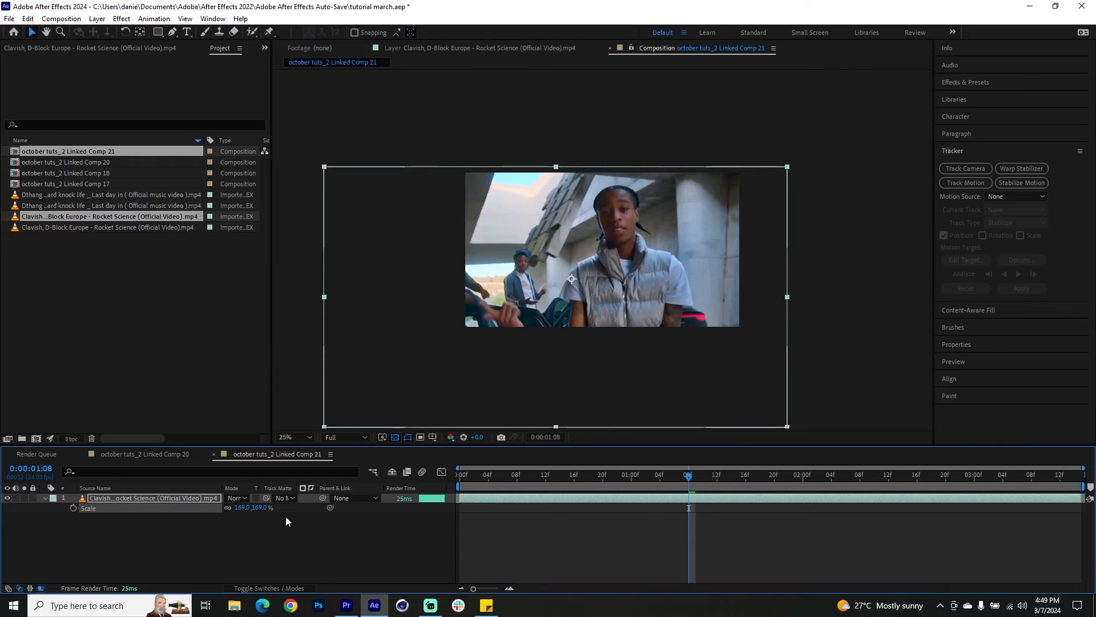
{"action": "left_click_drag", "start_coordinate": [690, 481], "coordinate": [460, 485]}
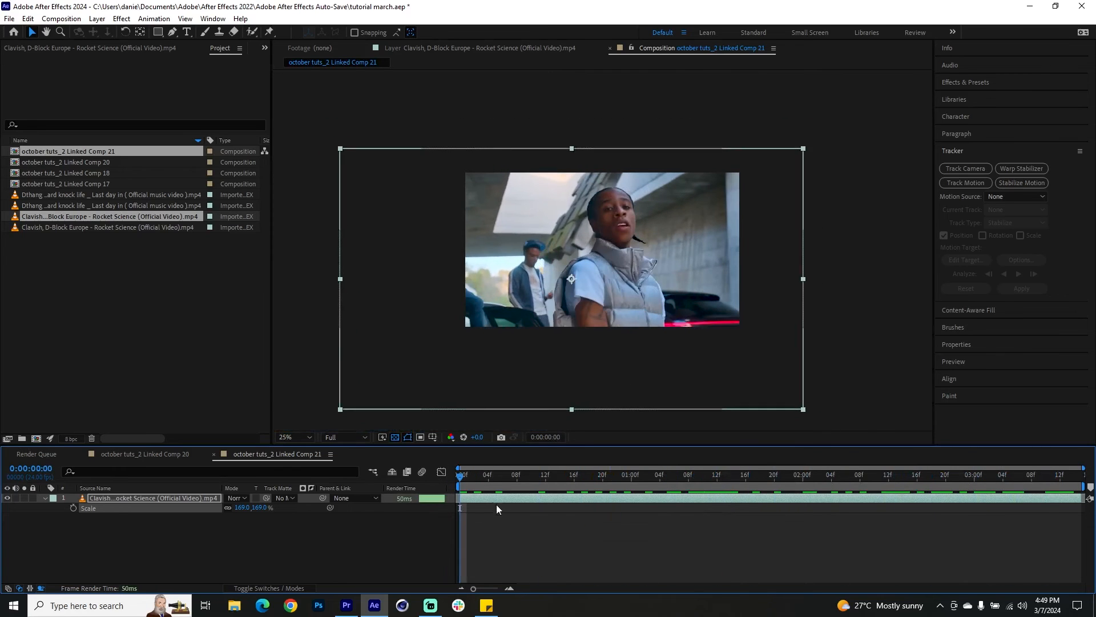
{"action": "left_click", "coordinate": [766, 478]}
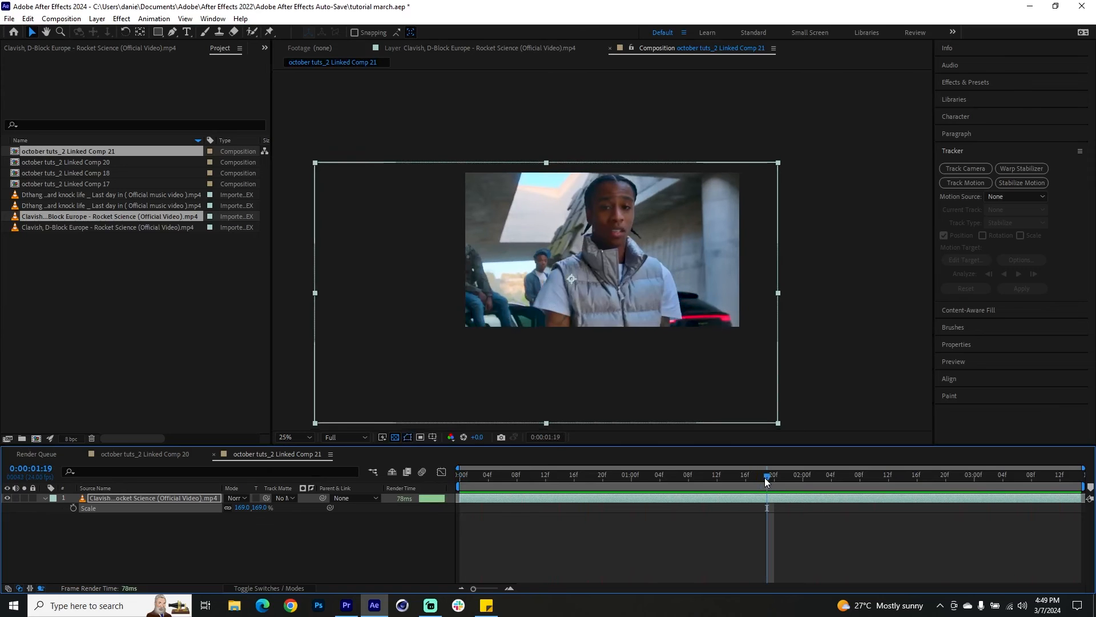
{"action": "key", "text": "ctrl+s"}
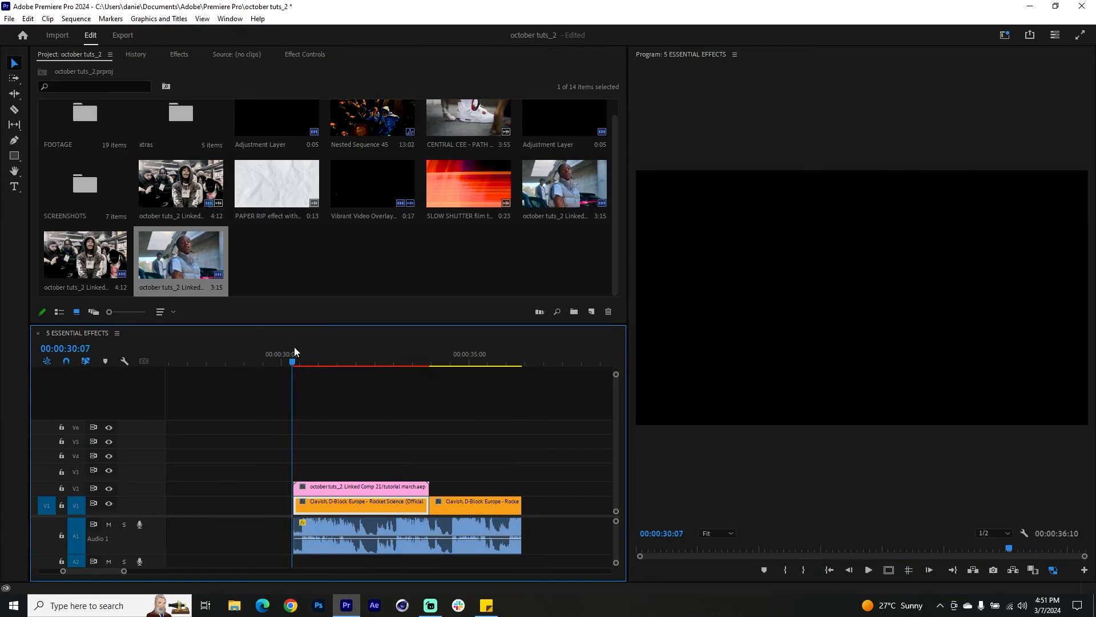
In Premiere Pro, preview the 5 ESSENTIAL EFFECTS sequence and toggle the Linked Comp 21 clip off and on to compare with the original footage.
{"action": "key", "text": "space"}
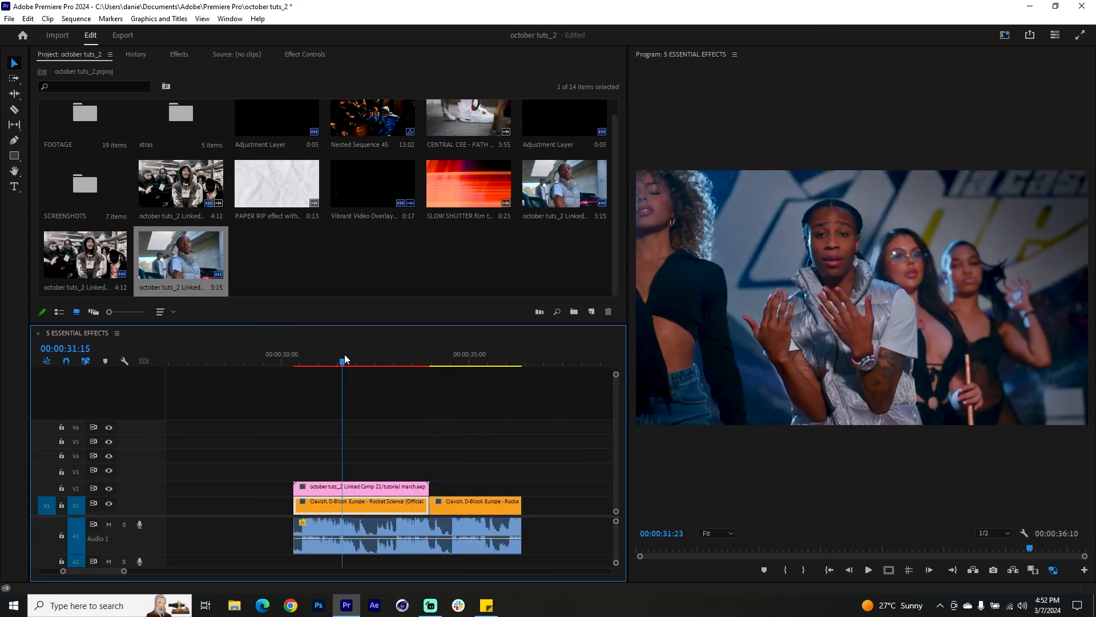
{"action": "left_click", "coordinate": [370, 359]}
{"action": "left_click", "coordinate": [403, 489]}
{"action": "key", "text": "shift+e"}
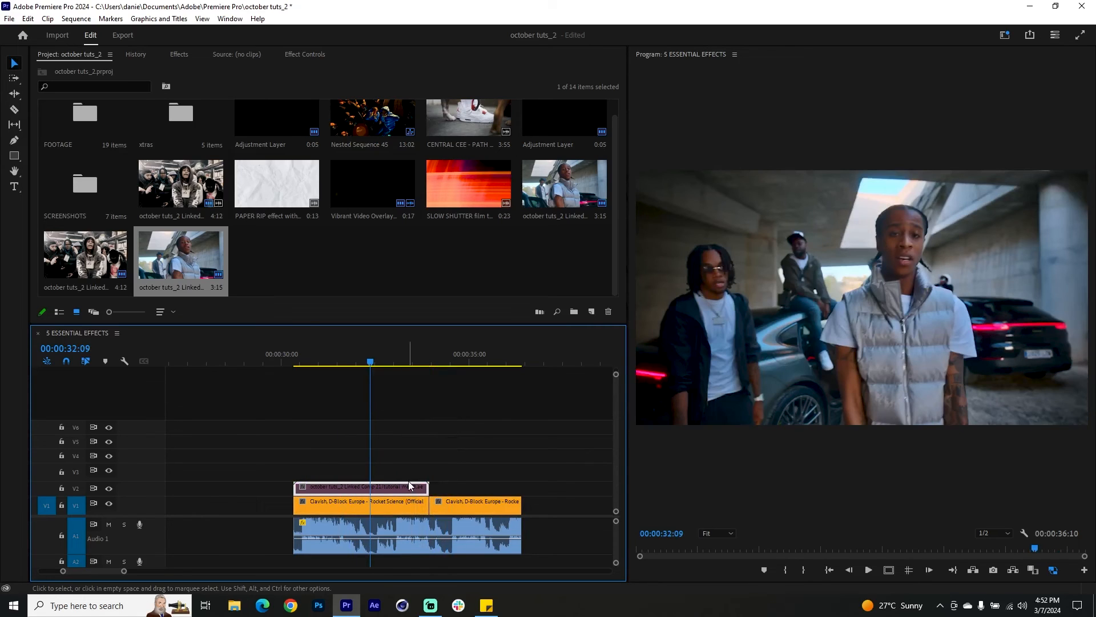
{"action": "key", "text": "shift+e"}
Scrub through the face-stabilized linked clip and play it back from near its start.
{"action": "left_click_drag", "start_coordinate": [377, 358], "coordinate": [403, 367]}
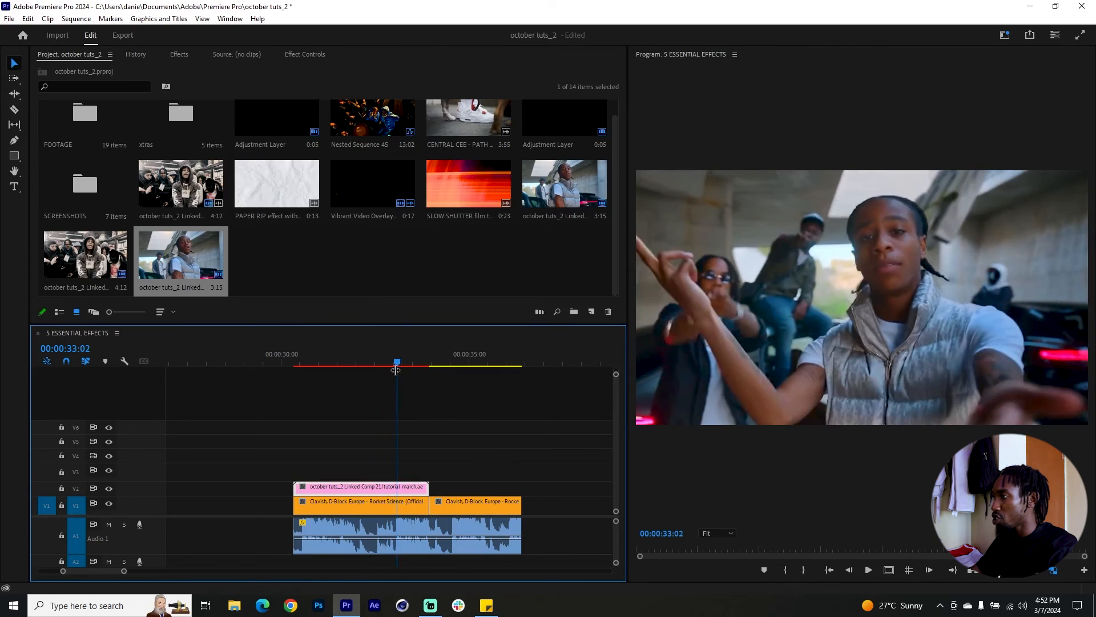
{"action": "left_click_drag", "start_coordinate": [298, 356], "coordinate": [303, 357]}
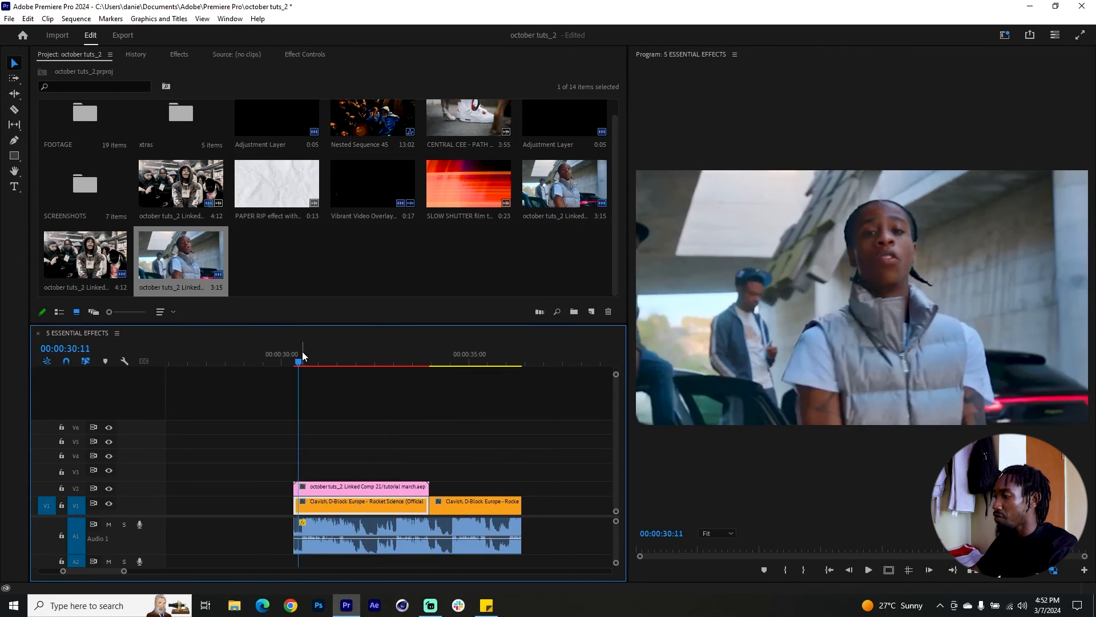
{"action": "key", "text": "space"}
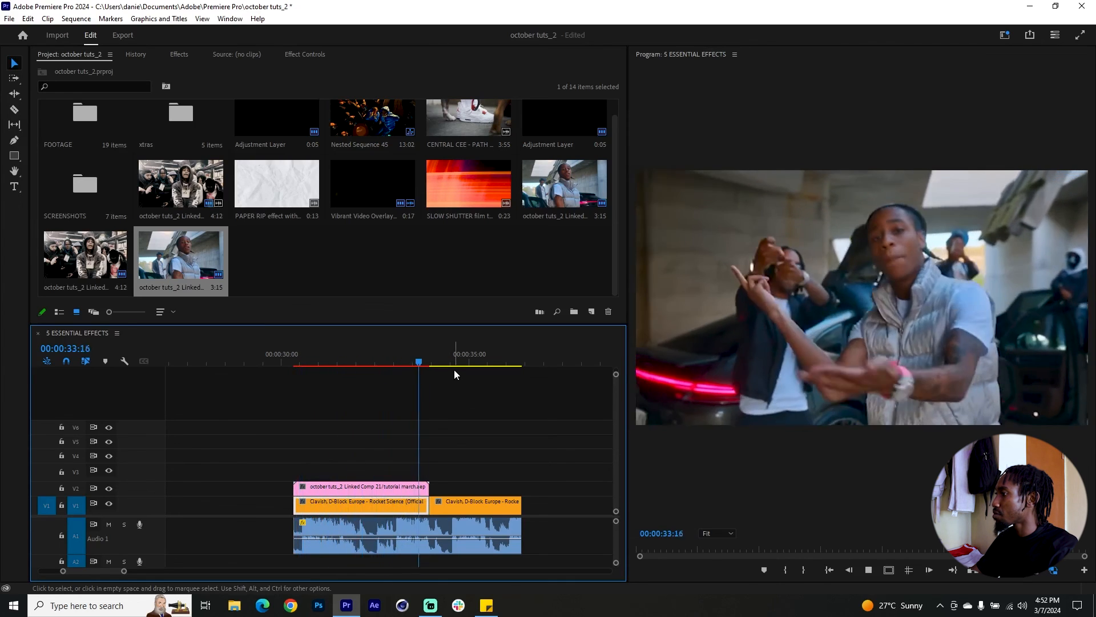
{"action": "left_click", "coordinate": [403, 361]}
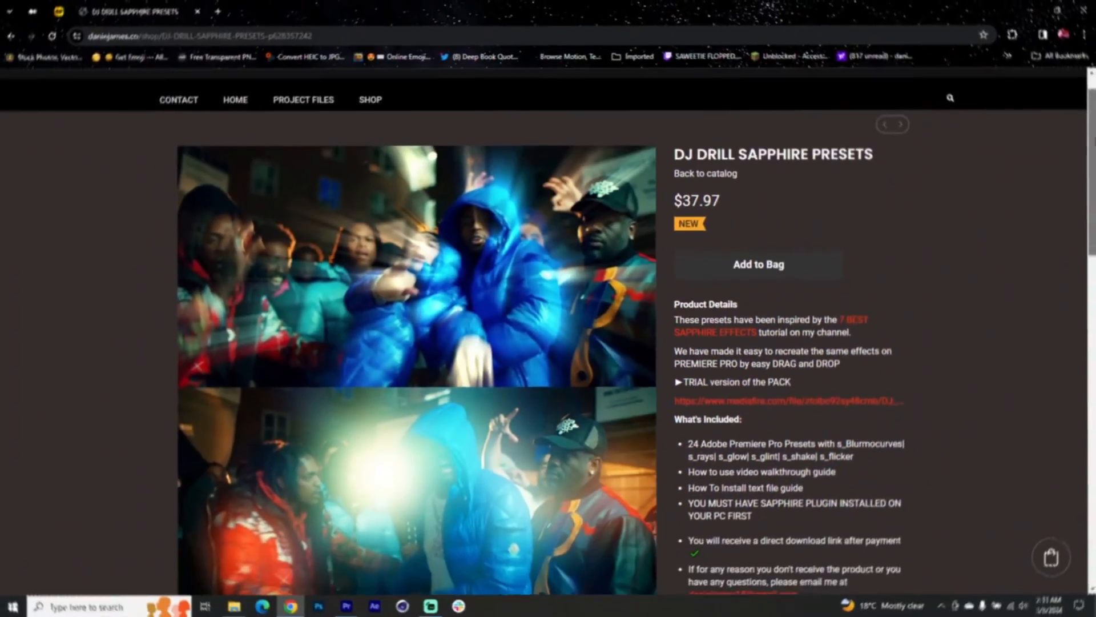
{"action": "left_click_drag", "start_coordinate": [1093, 136], "coordinate": [1069, 248]}
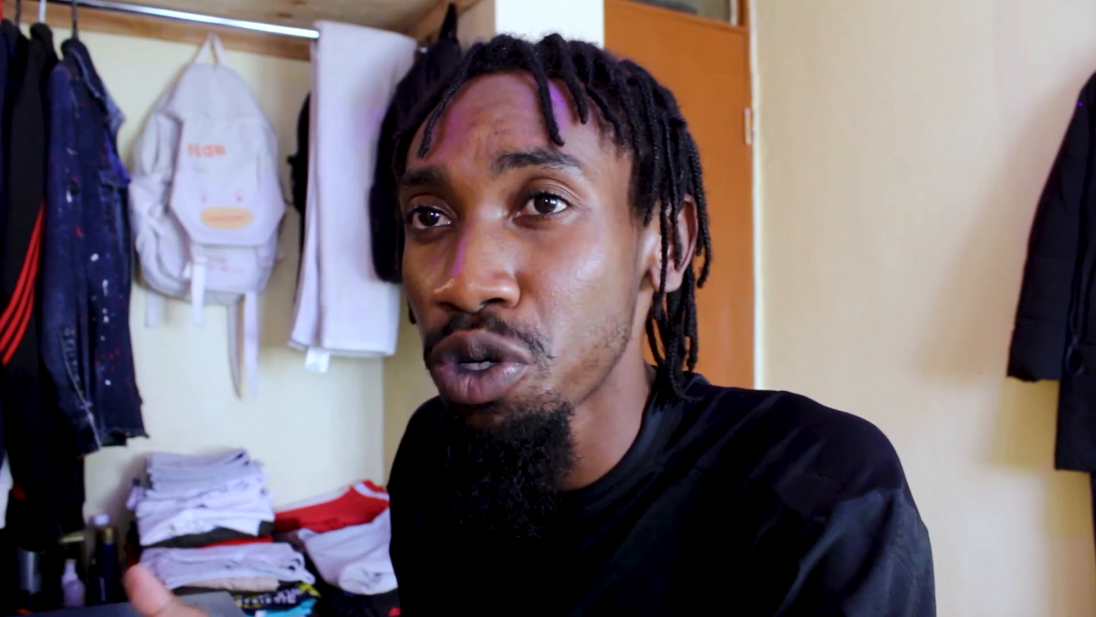